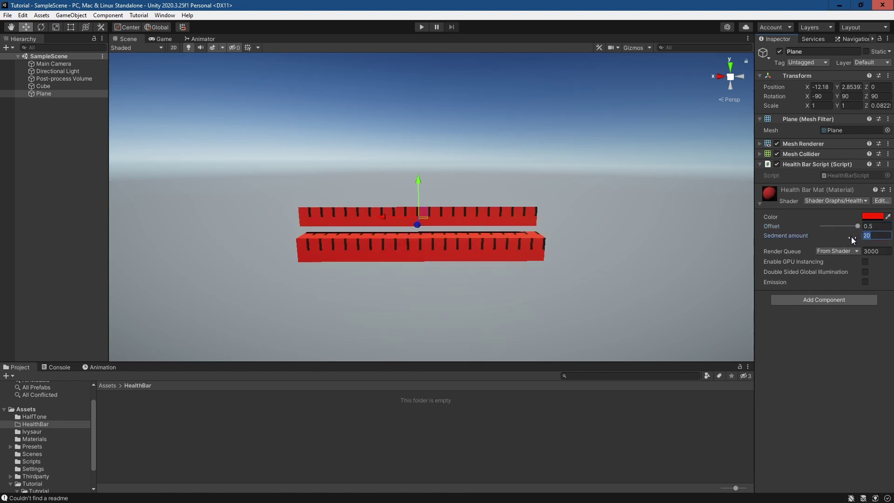
# Try segment amounts of 50 and 10 on the Health Bar Mat material, ending at 20
pyautogui.write('50')
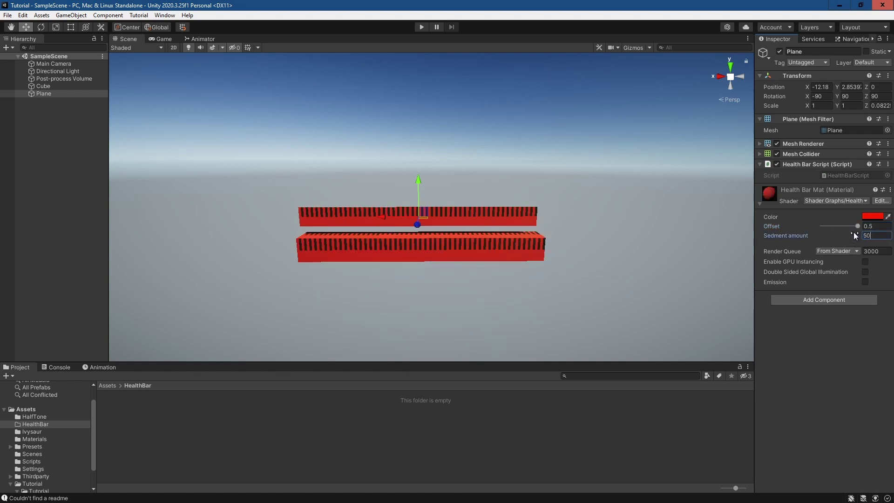
pyautogui.press('BackSpace')
pyautogui.press('BackSpace')
pyautogui.write('10')
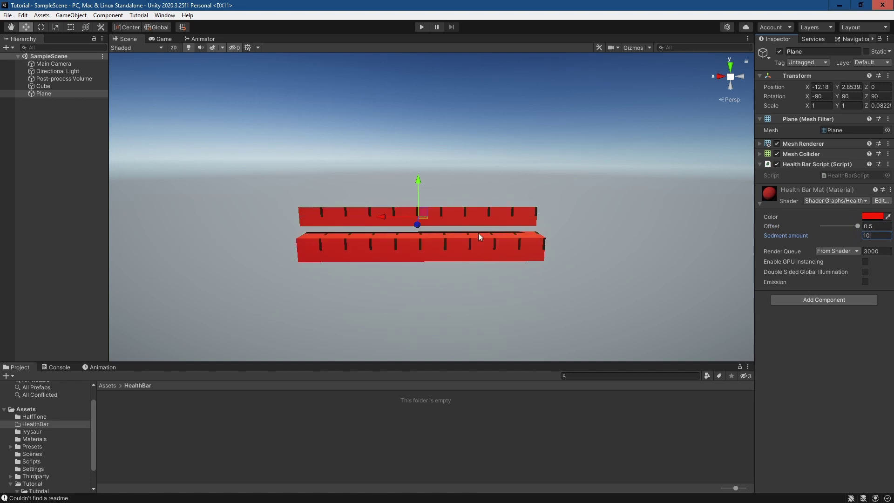
pyautogui.moveTo(858, 226)
pyautogui.mouseDown()
pyautogui.moveTo(837, 226)
pyautogui.moveTo(859, 226)
pyautogui.mouseUp()
pyautogui.click(870, 235)
pyautogui.write('20')
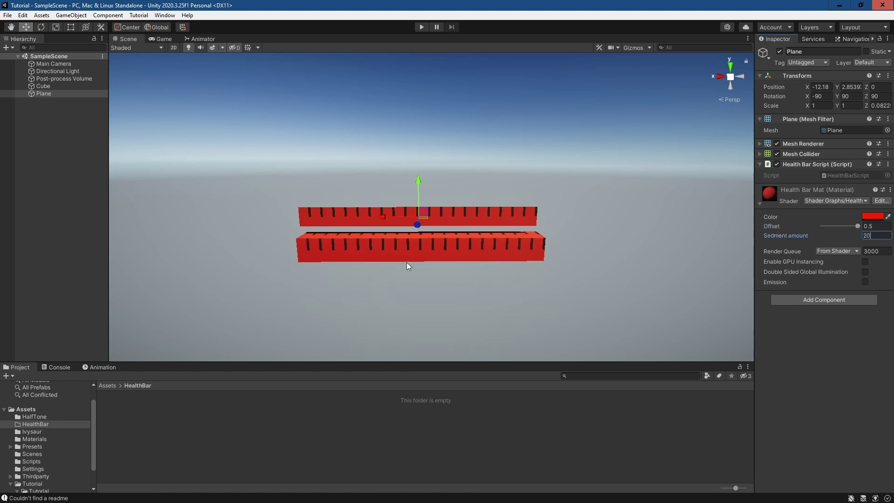
# Set the Health Bar Mat material's color to the red FF1500
pyautogui.click(872, 216)
pyautogui.click(861, 248)
pyautogui.moveTo(861, 249)
pyautogui.mouseDown()
pyautogui.moveTo(782, 253)
pyautogui.moveTo(807, 321)
pyautogui.moveTo(886, 288)
pyautogui.mouseUp()
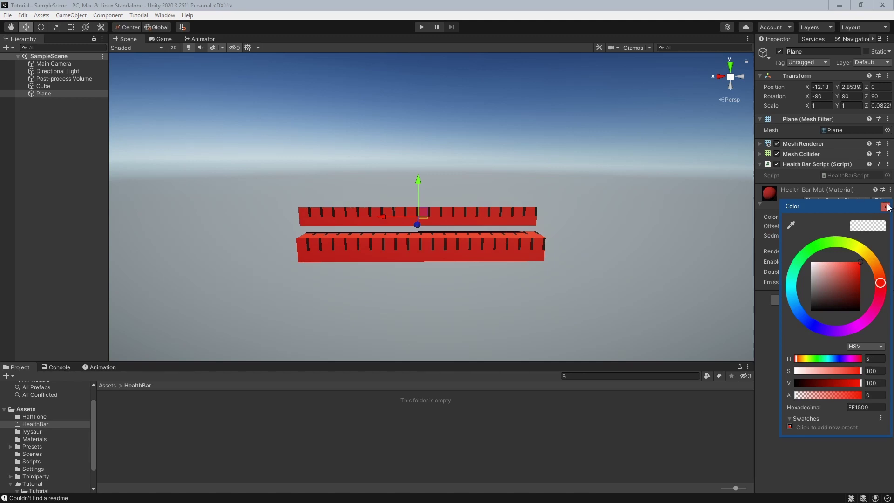
pyautogui.click(886, 207)
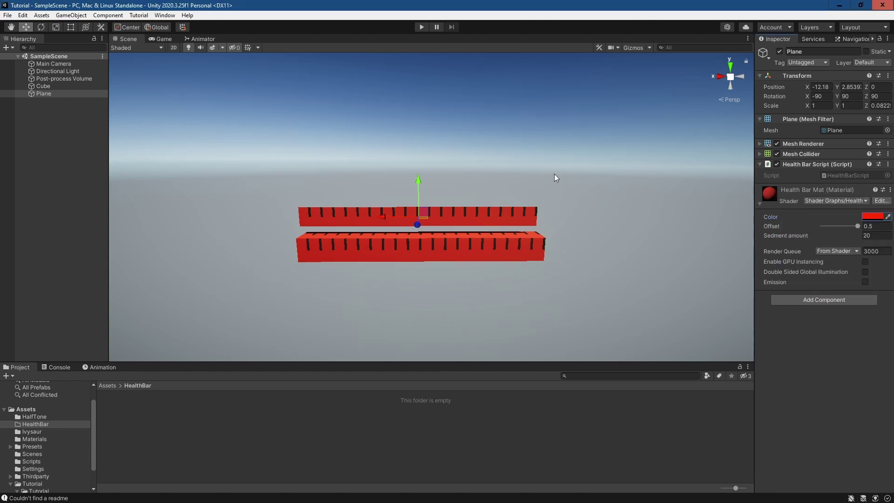
# Create a new material named HPMat in the HealthBar folder
pyautogui.rightClick(189, 414)
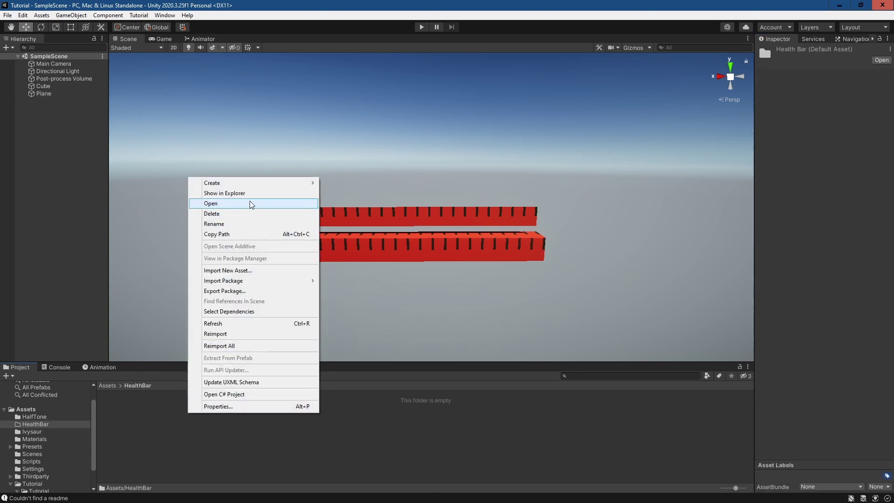
pyautogui.moveTo(259, 184)
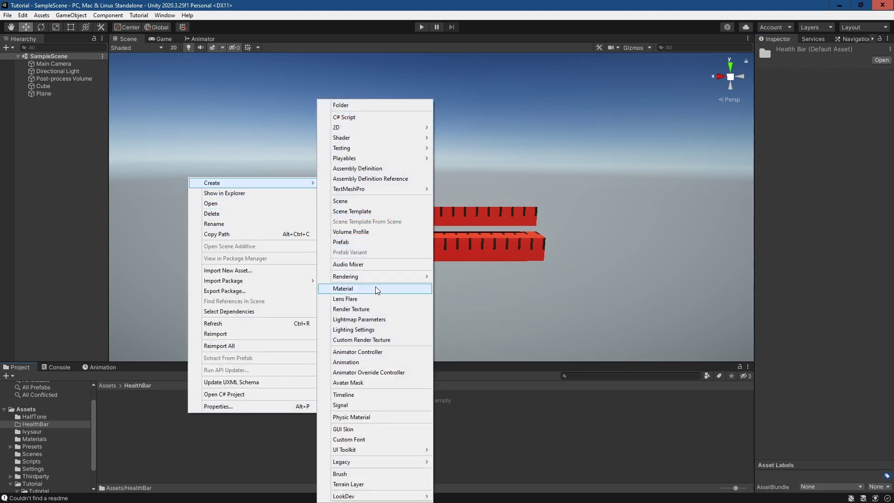
pyautogui.click(378, 289)
pyautogui.write('HP')
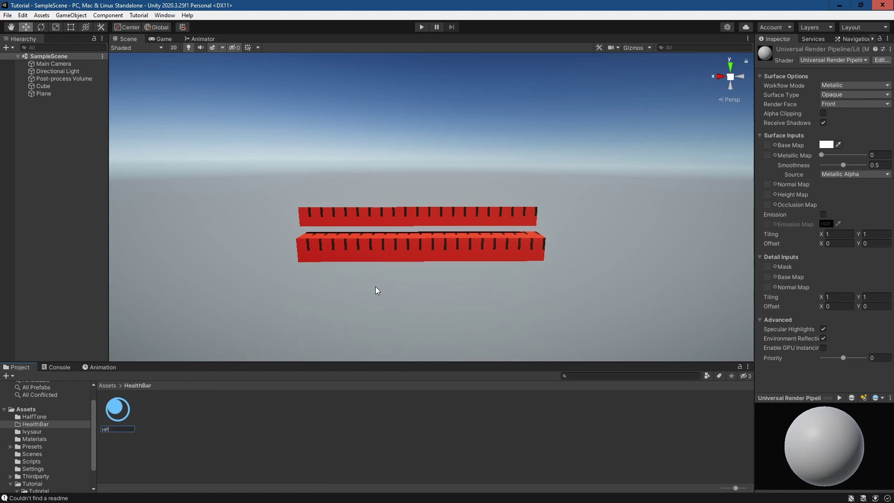
pyautogui.write('Mat')
pyautogui.press('Return')
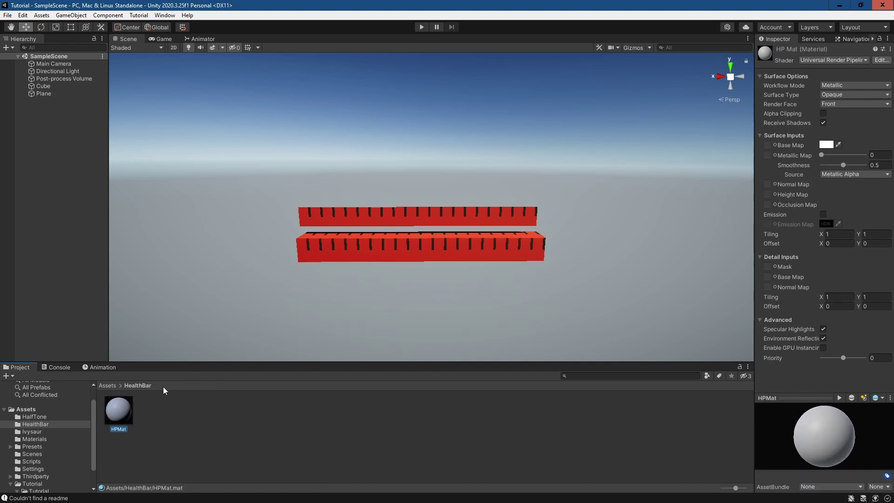
# Create a Universal Render Pipeline unlit shader graph named HPSahder in the HealthBar folder
pyautogui.rightClick(223, 417)
pyautogui.moveTo(268, 188)
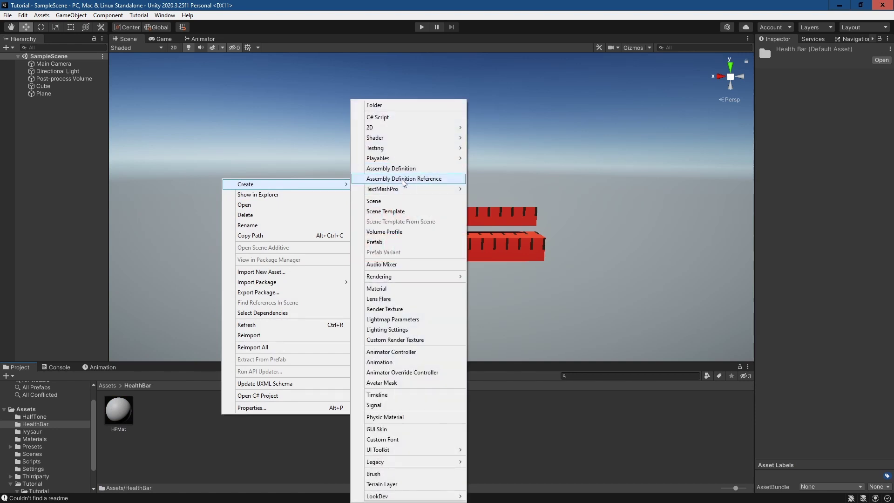
pyautogui.moveTo(415, 137)
pyautogui.moveTo(538, 213)
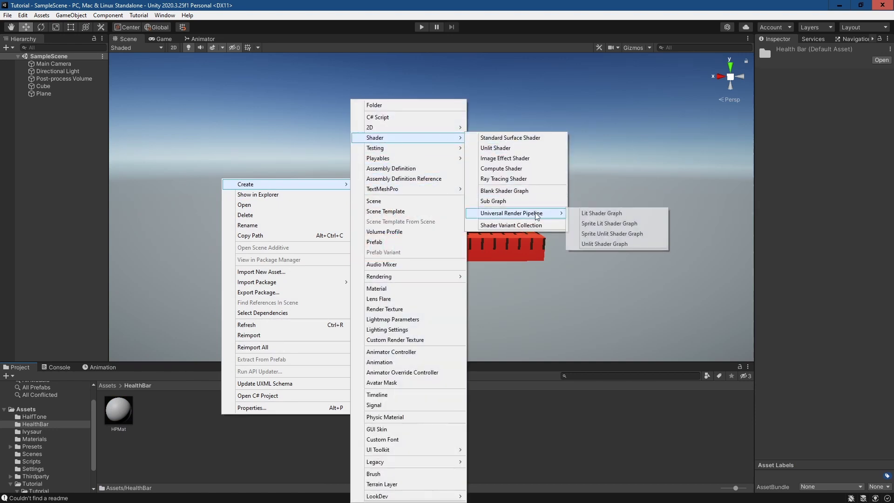
pyautogui.click(620, 246)
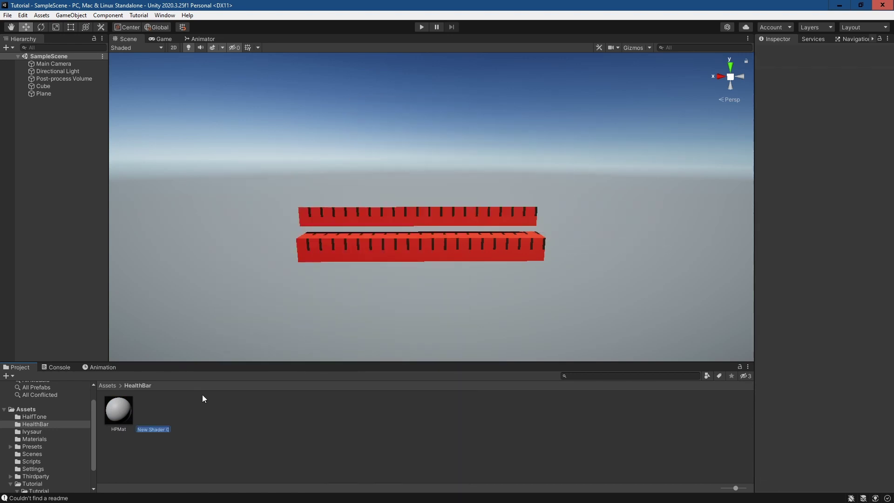
pyautogui.write('HPSahder')
pyautogui.press('Return')
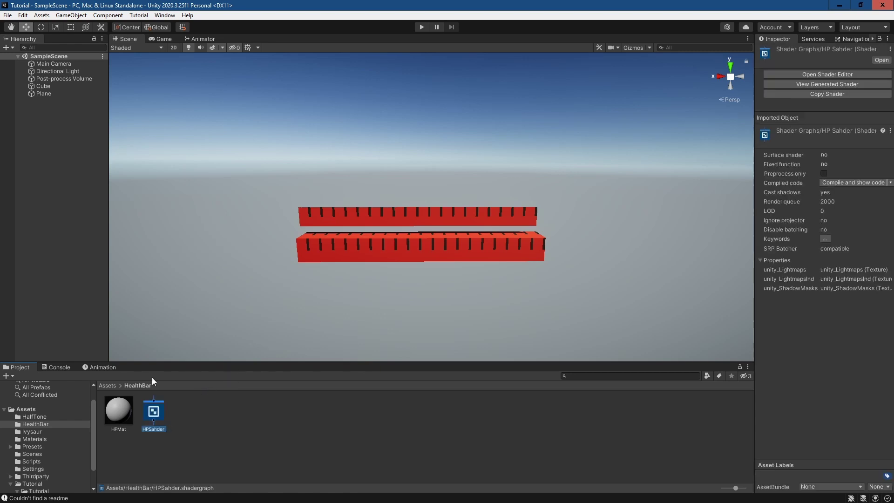
# Assign the HPSahder shader graph to the HPMat material
pyautogui.click(119, 409)
pyautogui.click(832, 60)
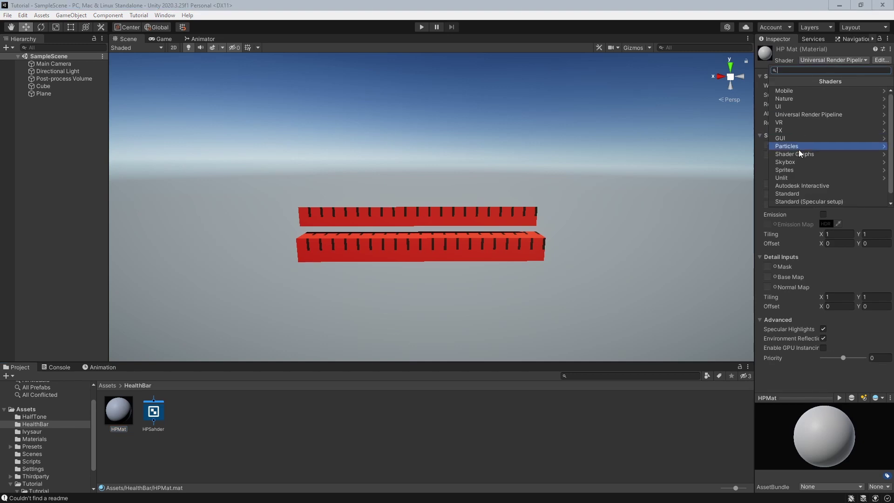
pyautogui.click(799, 154)
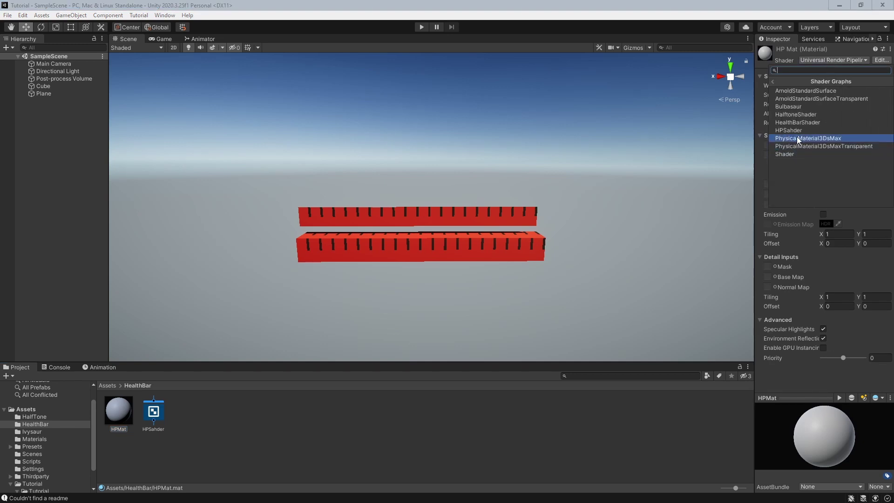
pyautogui.click(800, 130)
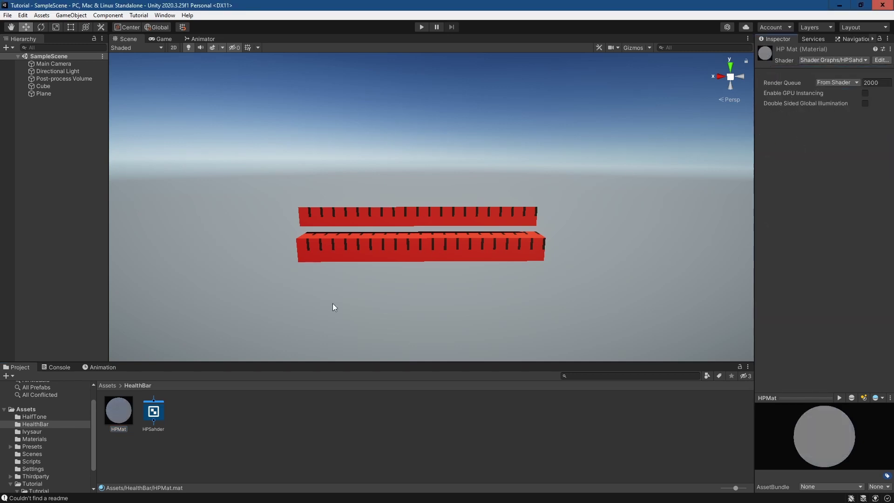
# Rename the HPSahder shader graph to HPShader
pyautogui.rightClick(159, 410)
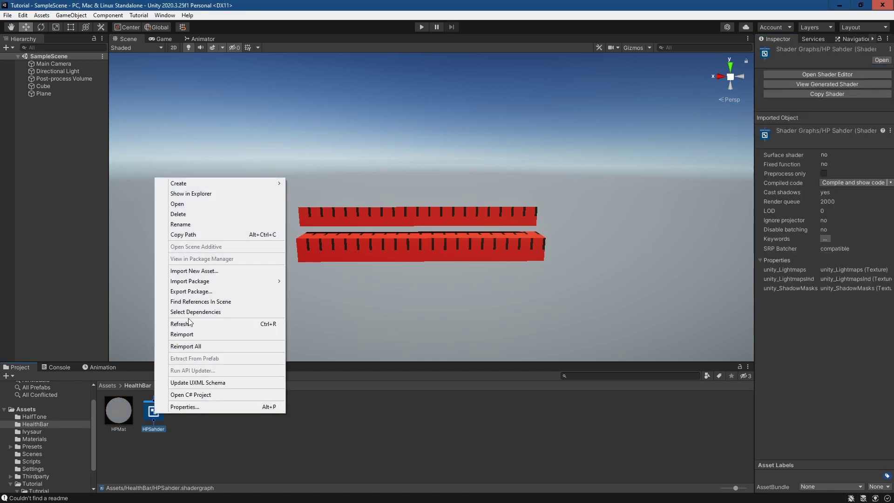
pyautogui.click(216, 224)
pyautogui.write('HPShader')
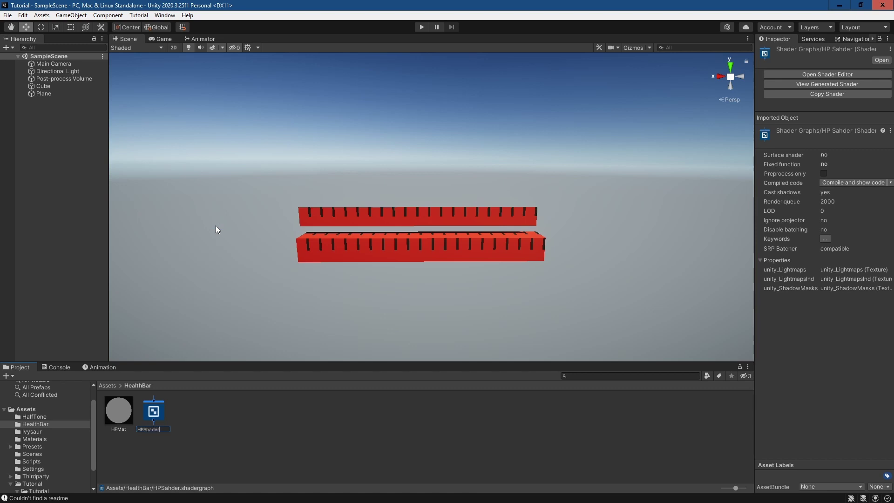
pyautogui.press('Return')
# Apply the HPMat material to both the cube and the plane in the scene
pyautogui.moveTo(116, 414); pyautogui.dragTo(391, 253)
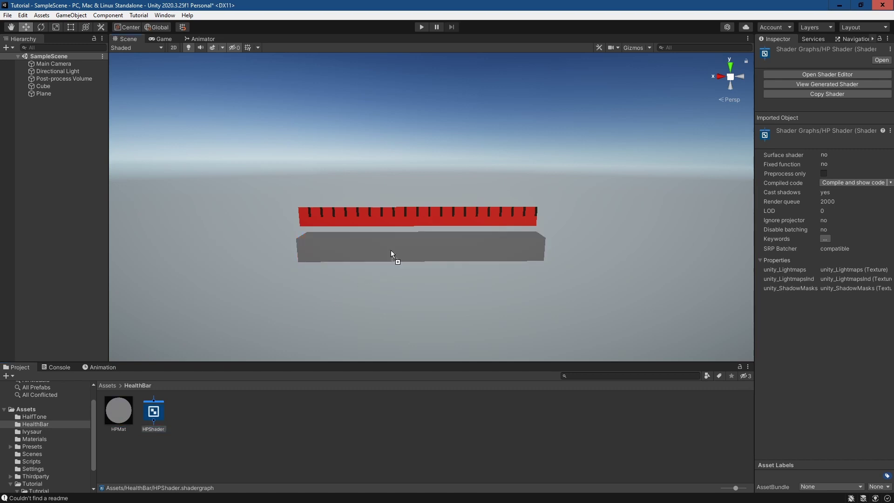
pyautogui.moveTo(121, 420); pyautogui.dragTo(399, 216)
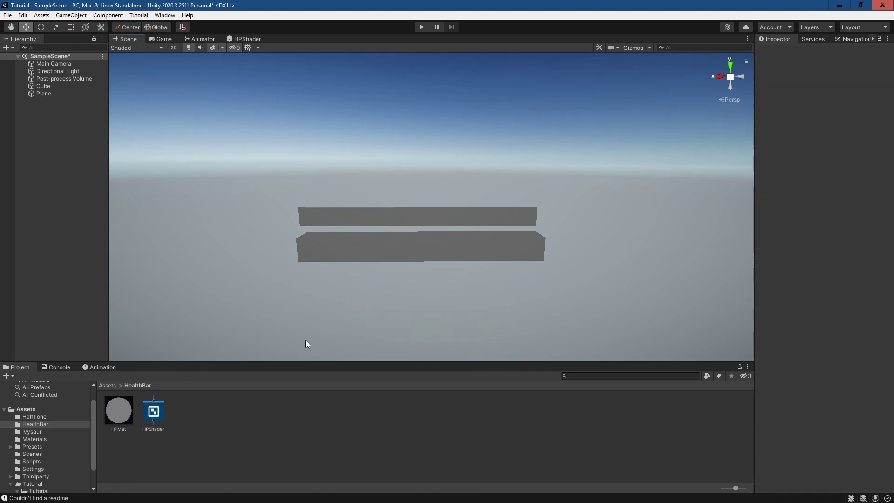
# Open the HPShader graph for editing and add a Tiling And Offset node
pyautogui.doubleClick(154, 412)
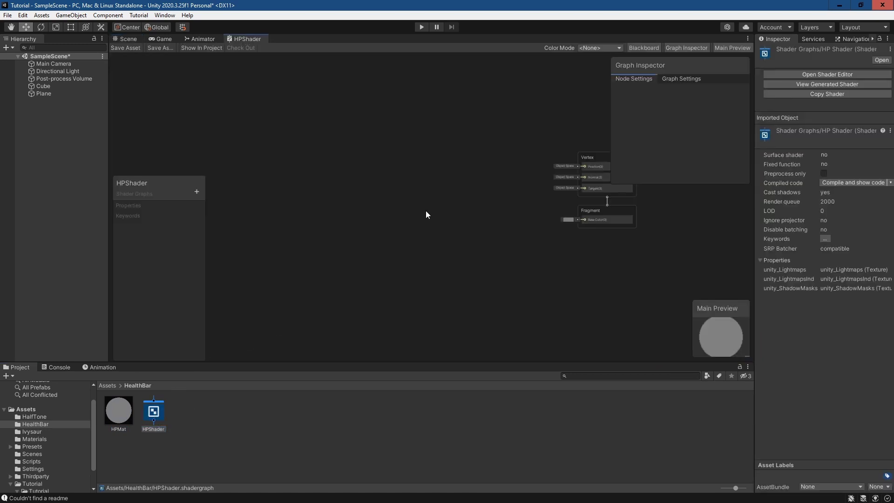
pyautogui.press('space')
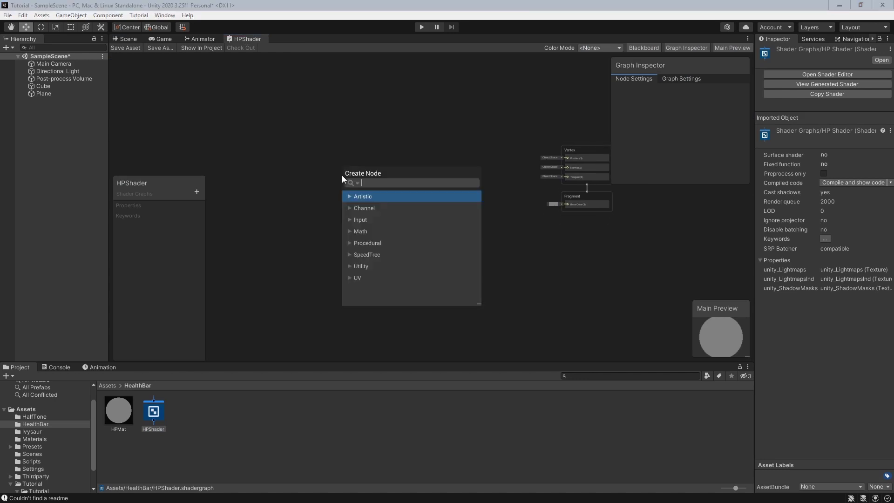
pyautogui.write('tiling')
pyautogui.press('Return')
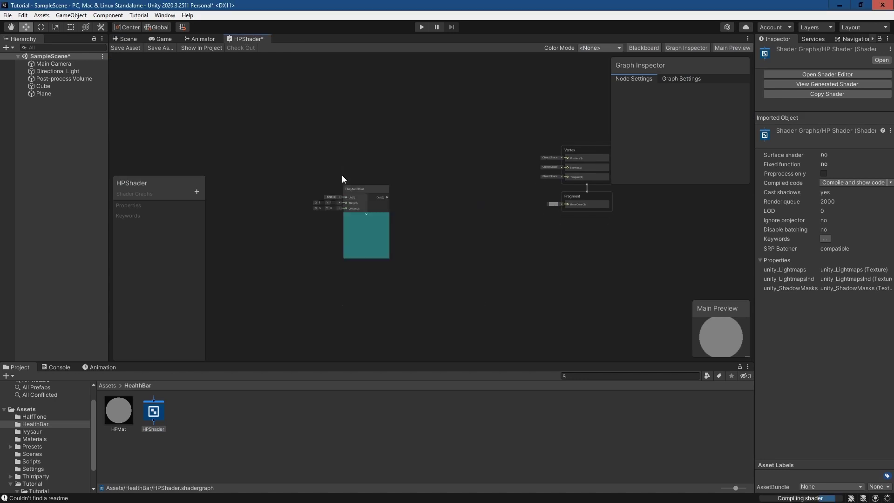
pyautogui.scroll(4, 392, 142)
pyautogui.moveTo(359, 202); pyautogui.dragTo(353, 150, button='middle')
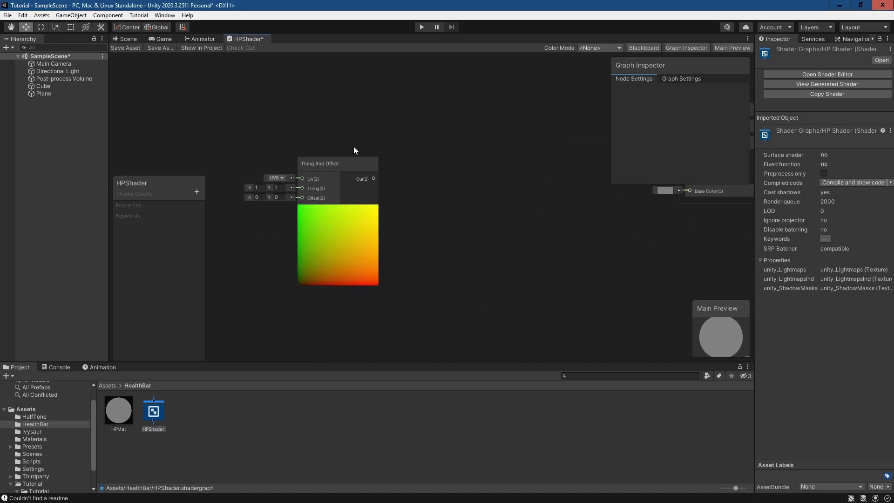
# Add a Split node with its input connected to the output of the Tiling And Offset node
pyautogui.moveTo(353, 156); pyautogui.dragTo(401, 141)
pyautogui.write('split')
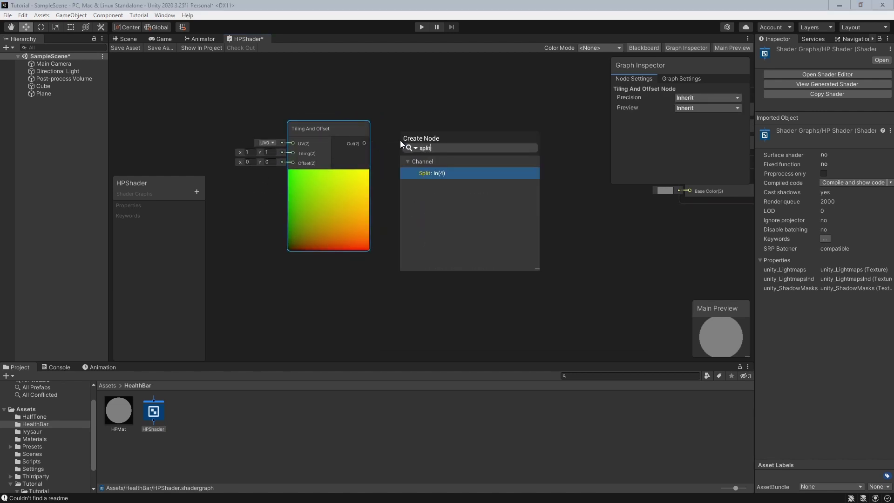
pyautogui.press('Return')
pyautogui.moveTo(462, 132); pyautogui.dragTo(392, 178, button='middle')
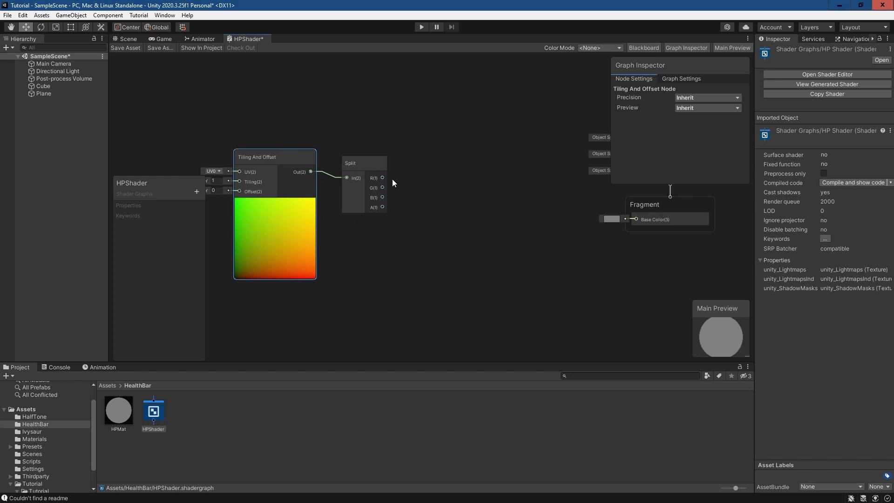
# Add a Smoothstep node with its In port fed by the Split node's R output
pyautogui.press('space')
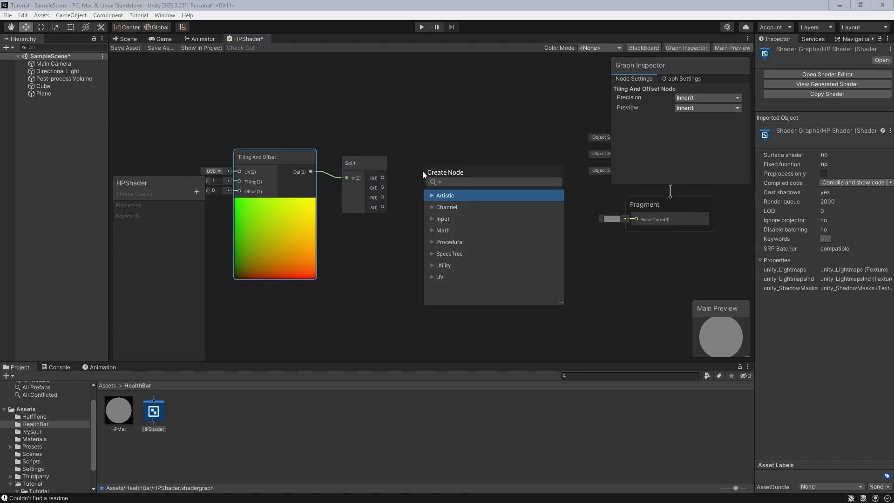
pyautogui.write('smoothstep')
pyautogui.press('Return')
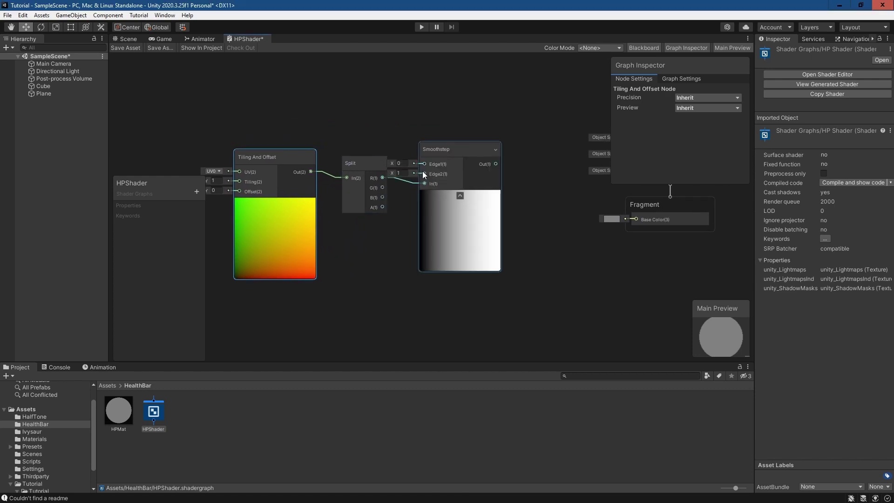
# Set both Edge1 and Edge2 of the Smoothstep node to 0.5 and move the node slightly farther from the Split node
pyautogui.click(407, 163)
pyautogui.write('0.5')
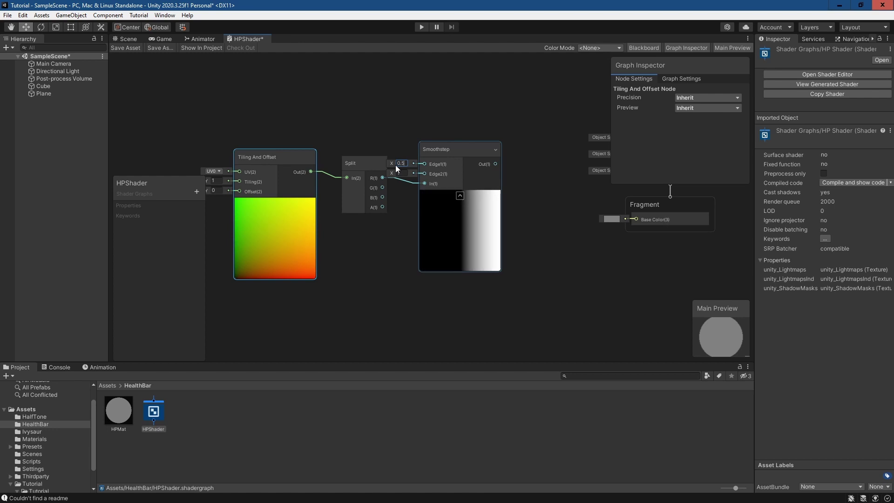
pyautogui.press('Tab')
pyautogui.write('0.5')
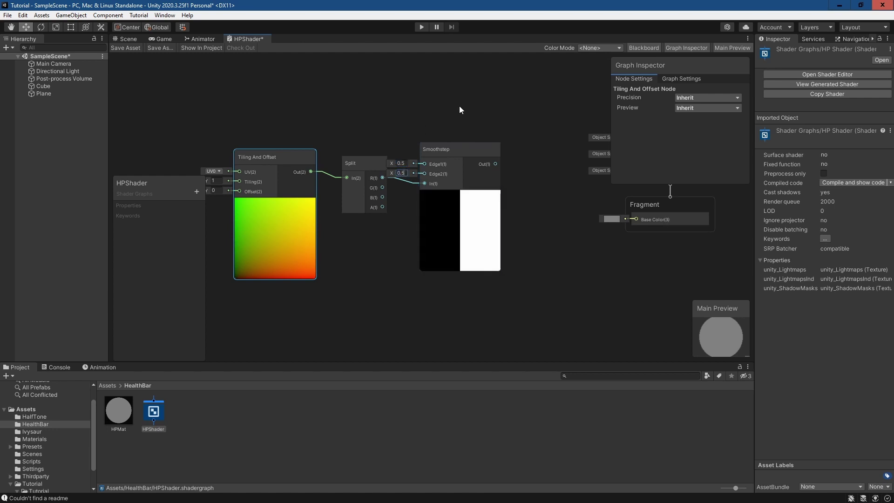
pyautogui.moveTo(459, 105); pyautogui.dragTo(449, 88, button='middle')
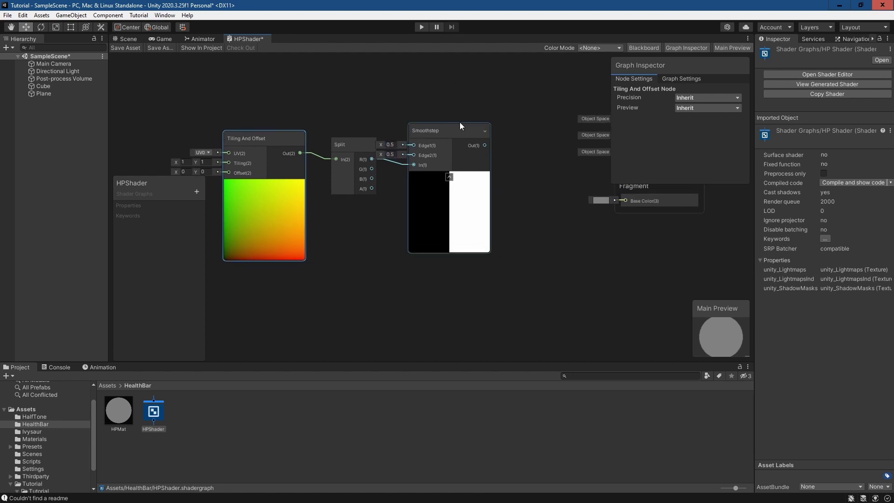
pyautogui.moveTo(460, 122); pyautogui.dragTo(473, 122)
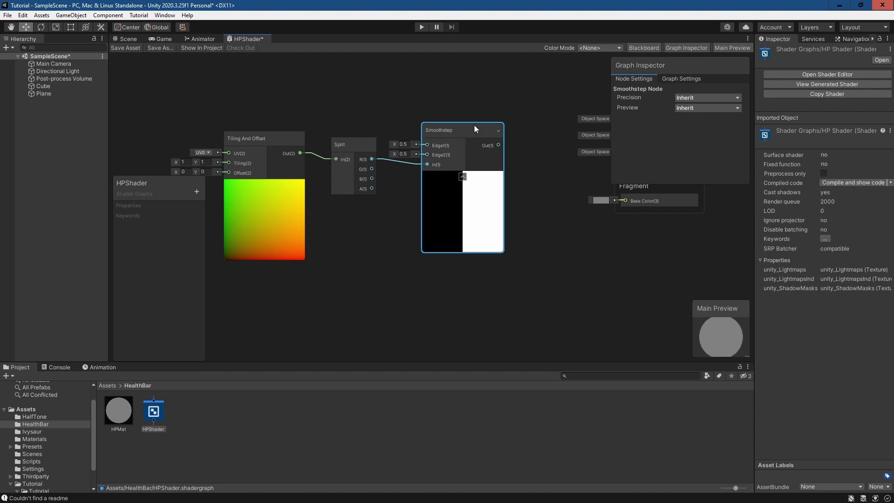
# Add a Vector 2 node below and before the Tiling And Offset node
pyautogui.moveTo(365, 252); pyautogui.dragTo(457, 236, button='middle')
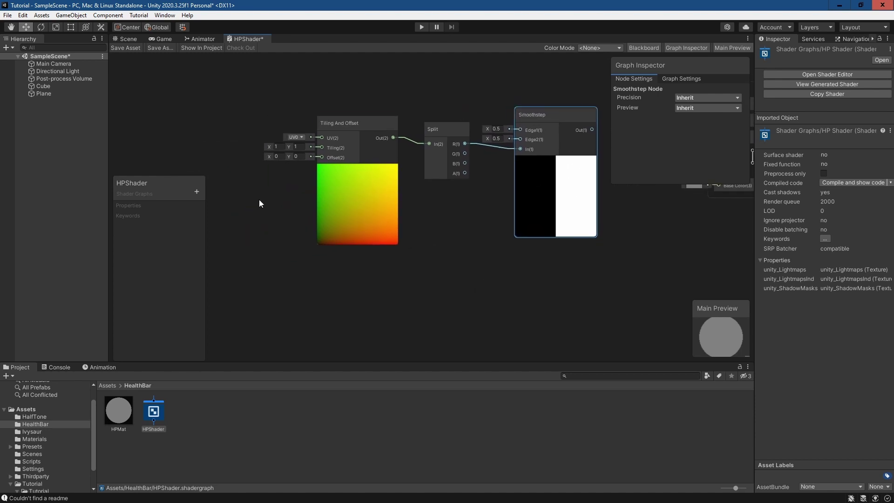
pyautogui.click(253, 218)
pyautogui.press('space')
pyautogui.write('vector')
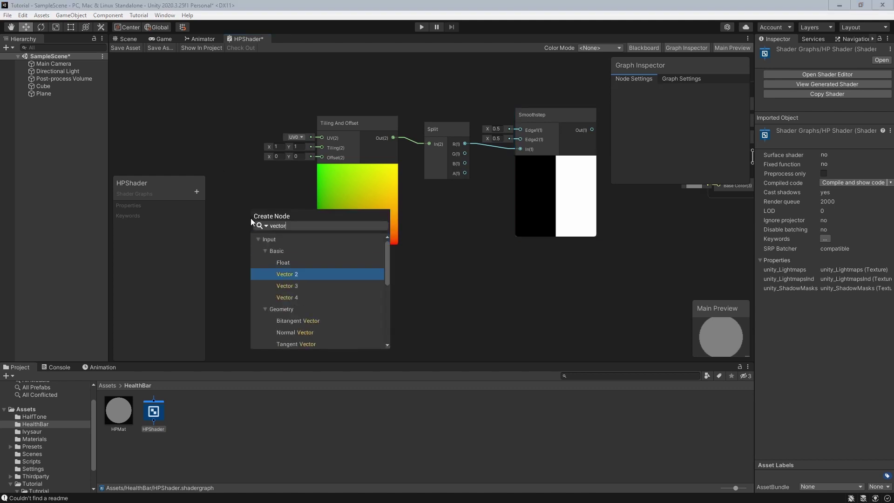
pyautogui.press('Return')
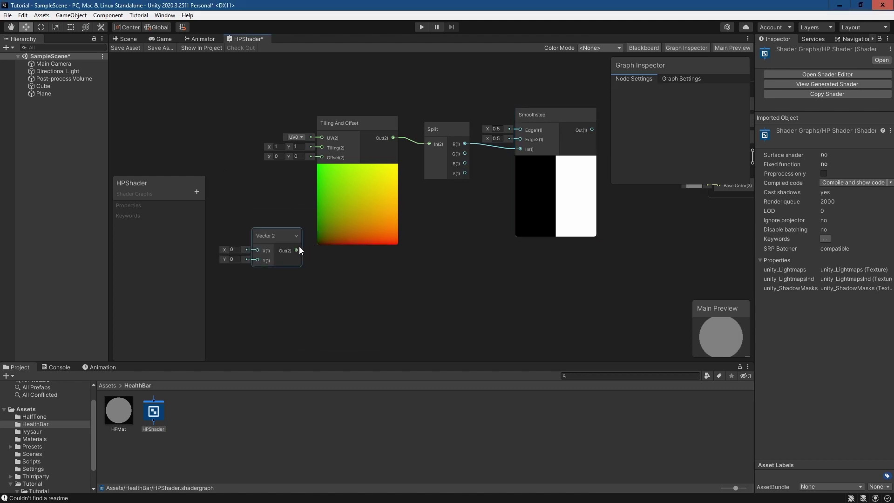
# Connect the Vector 2 node's output to the Offset input of Tiling And Offset, move it closer, and try a different X value
pyautogui.moveTo(298, 251); pyautogui.dragTo(327, 160)
pyautogui.moveTo(265, 232); pyautogui.dragTo(249, 172)
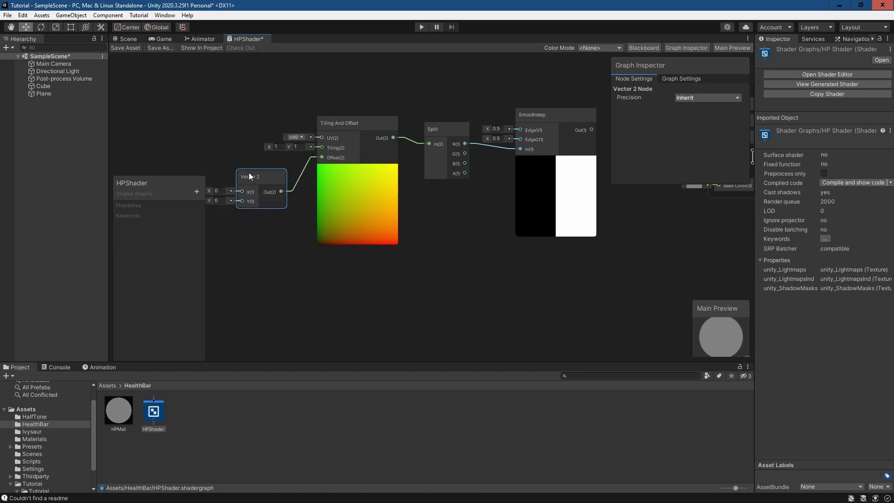
pyautogui.moveTo(204, 163); pyautogui.dragTo(241, 149, button='middle')
pyautogui.moveTo(246, 177); pyautogui.dragTo(248, 175)
pyautogui.moveTo(265, 126); pyautogui.dragTo(233, 158, button='middle')
pyautogui.moveTo(215, 208); pyautogui.dragTo(211, 206)
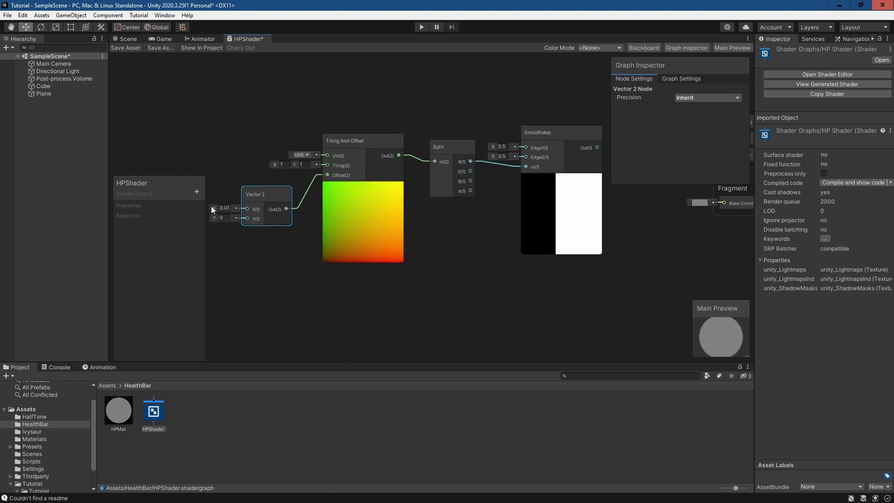
# Add a Float property named offset and set its reference to _offset
pyautogui.click(196, 191)
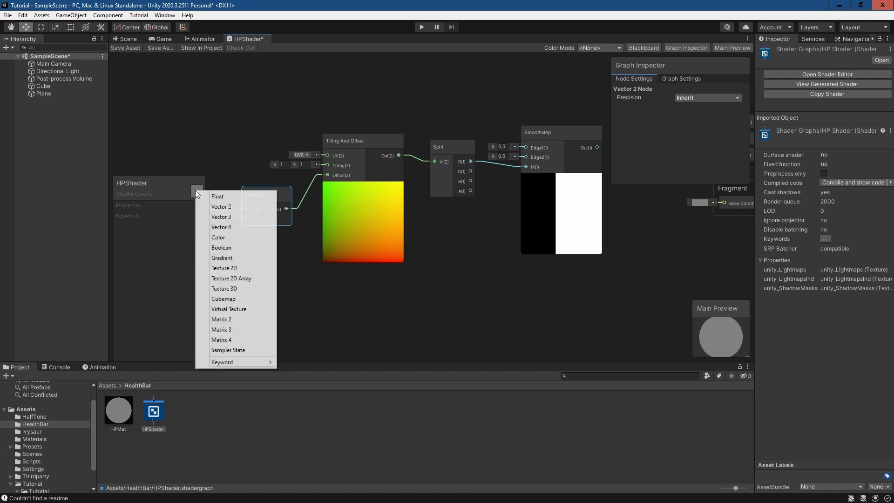
pyautogui.click(228, 197)
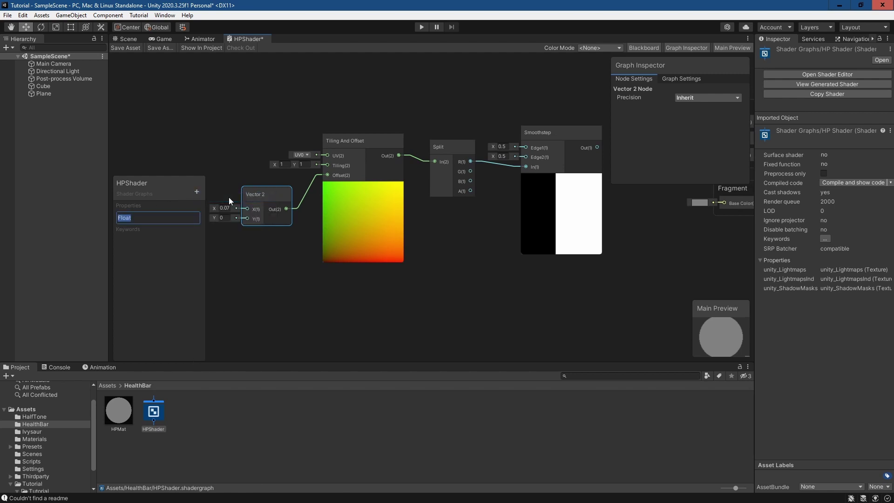
pyautogui.write('offset')
pyautogui.press('Return')
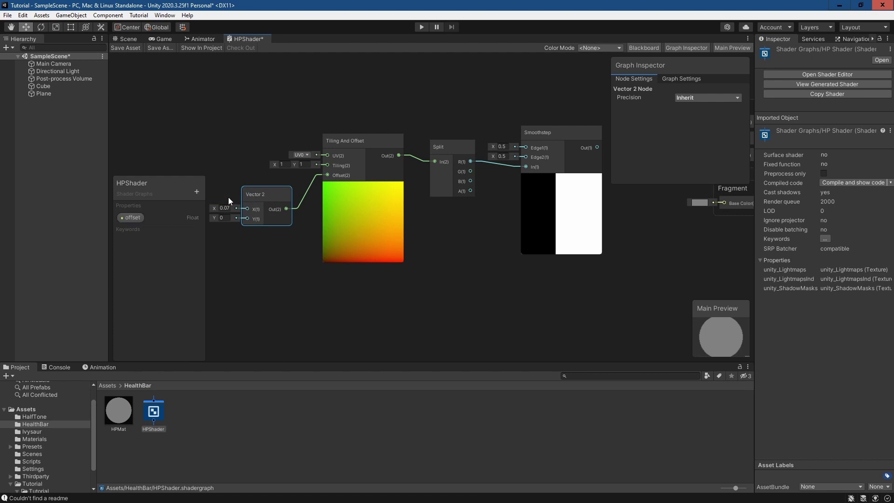
pyautogui.click(133, 217)
pyautogui.click(714, 117)
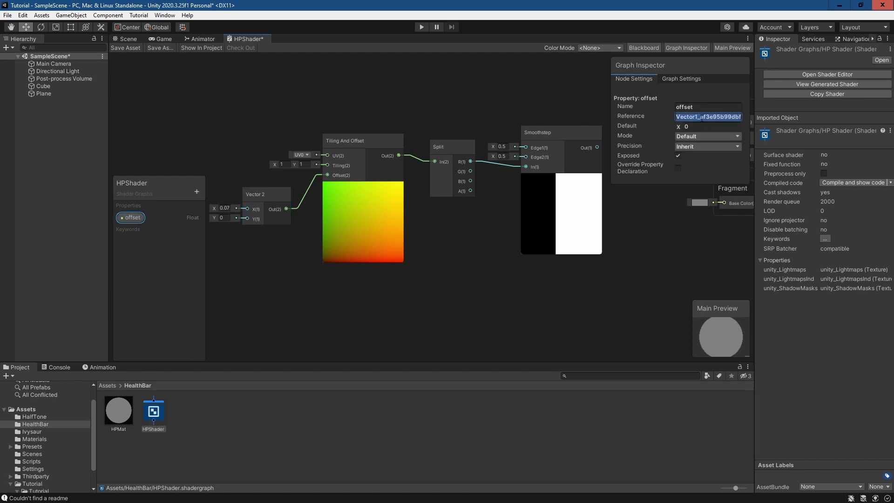
pyautogui.write('_offset')
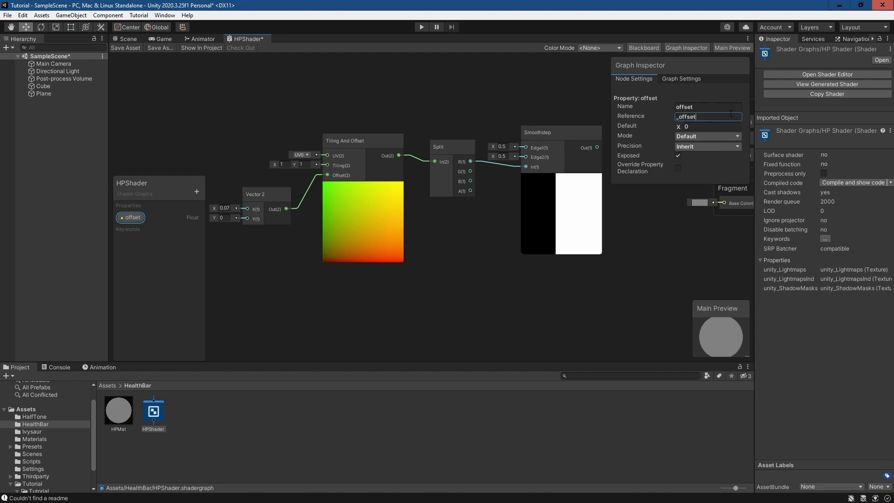
# Make the offset property a slider from -0.5 to 0.5 and feed it into the Vector 2 node's X input
pyautogui.click(702, 136)
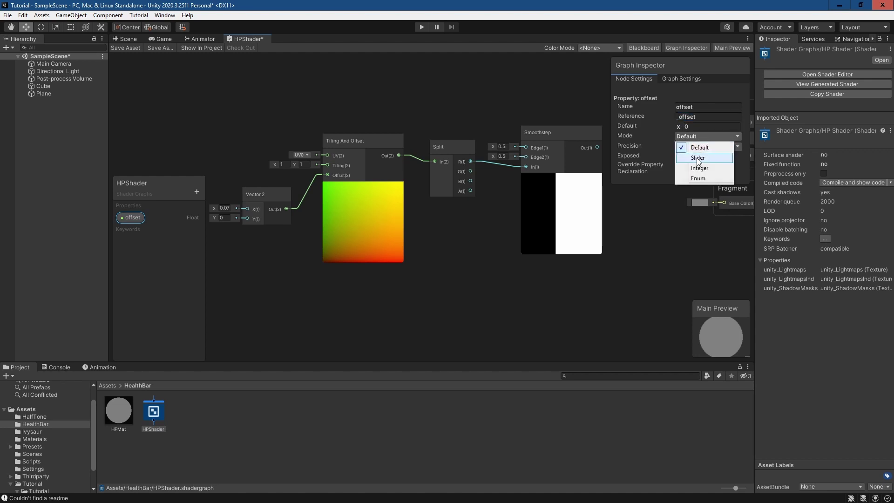
pyautogui.click(698, 159)
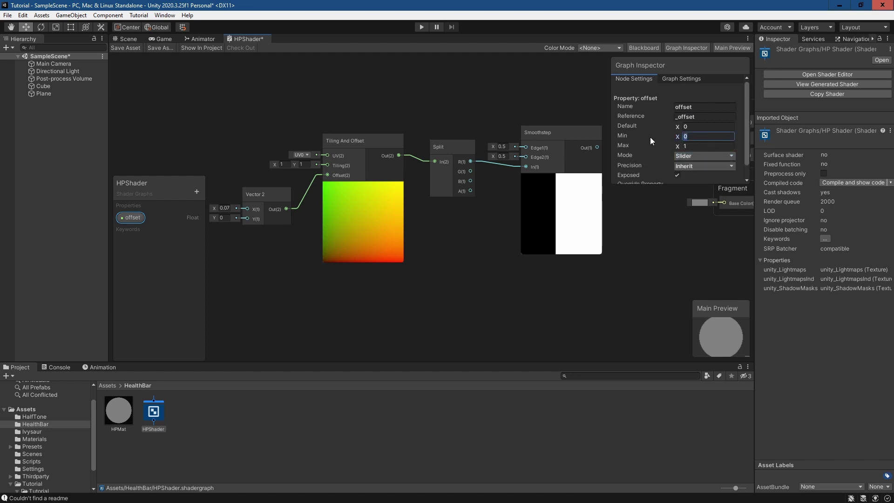
pyautogui.write('-0.5')
pyautogui.press('Tab')
pyautogui.write('0.5')
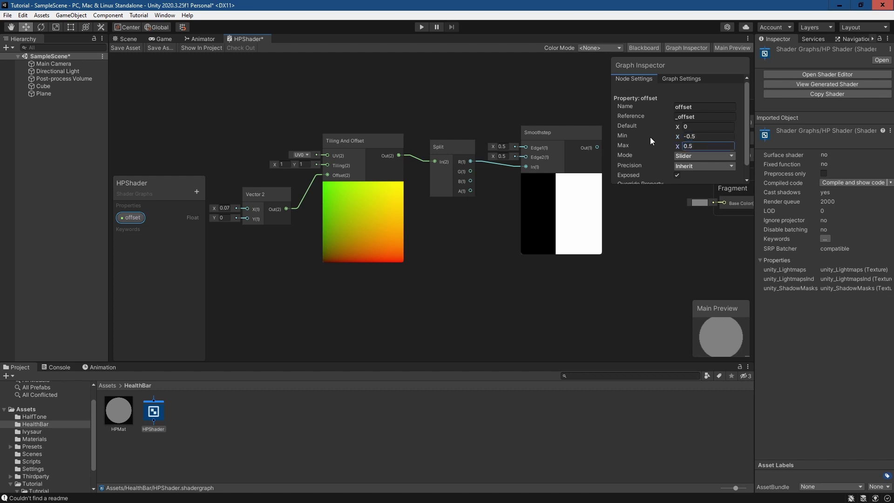
pyautogui.moveTo(159, 217); pyautogui.dragTo(310, 192)
pyautogui.moveTo(309, 193); pyautogui.dragTo(276, 191, button='middle')
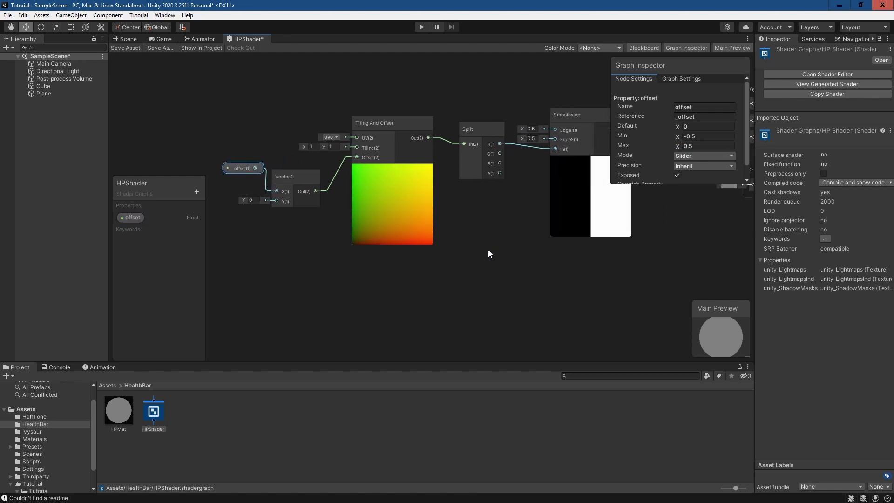
# Connect the Smoothstep output to the Fragment block's Base Color and save the shader asset
pyautogui.moveTo(488, 254); pyautogui.dragTo(361, 282, button='middle')
pyautogui.moveTo(573, 275); pyautogui.dragTo(610, 281, button='middle')
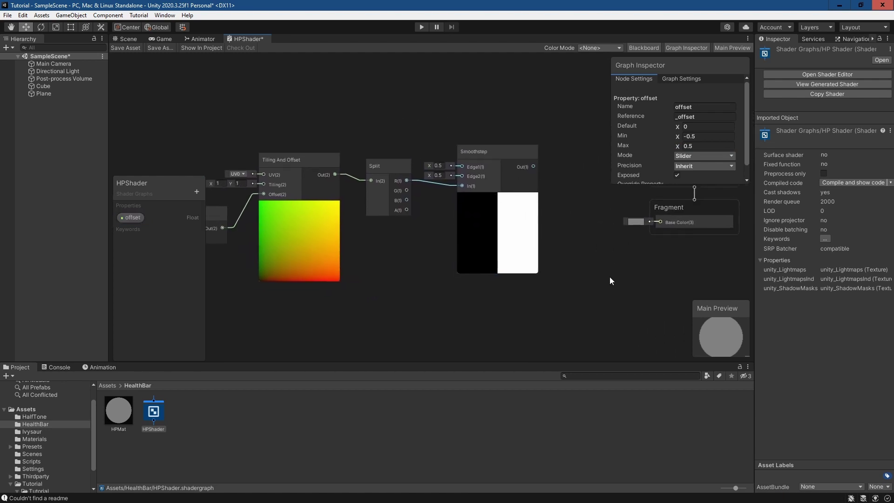
pyautogui.scroll(-1, 547, 253)
pyautogui.moveTo(536, 178); pyautogui.dragTo(645, 229)
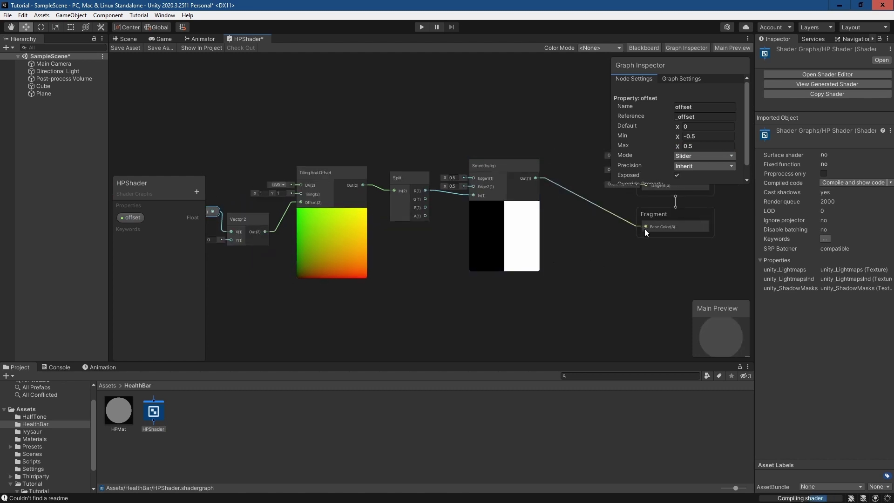
pyautogui.click(127, 46)
# Select the plane in the scene and raise the offset slider of its HP Mat material to the maximum
pyautogui.click(127, 38)
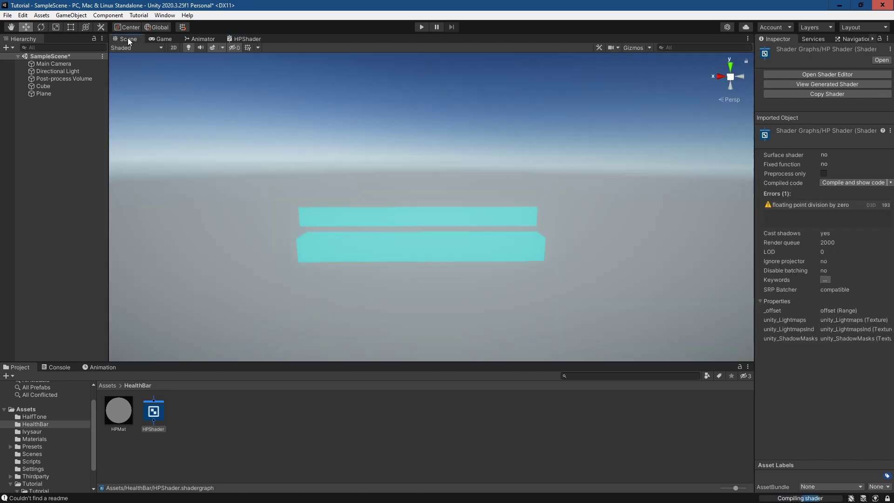
pyautogui.click(466, 219)
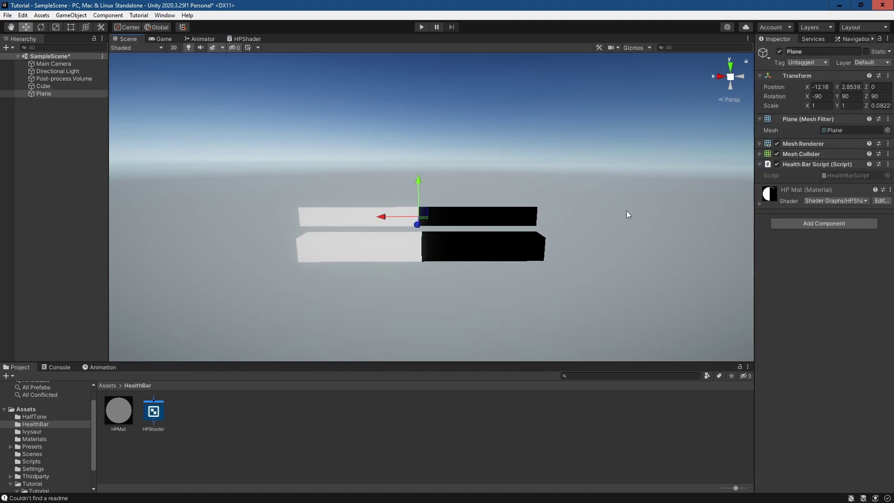
pyautogui.click(761, 203)
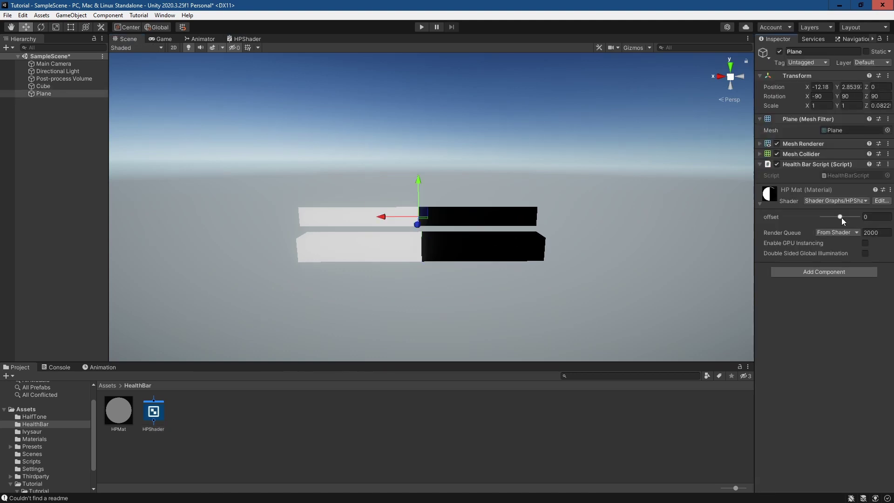
pyautogui.moveTo(842, 217)
pyautogui.mouseDown()
pyautogui.moveTo(859, 217)
pyautogui.moveTo(807, 221)
pyautogui.moveTo(860, 217)
pyautogui.mouseUp()
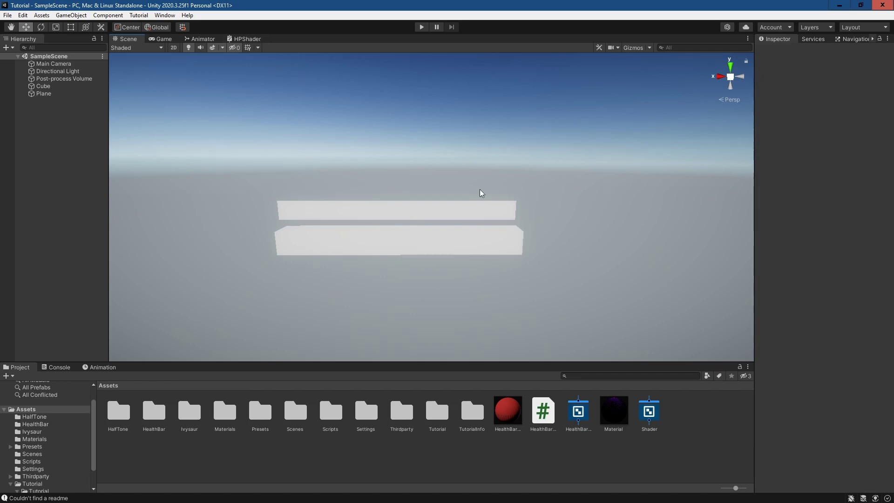
# Return to the HPShader graph and move the node chain farther from the Vertex and Fragment blocks
pyautogui.click(247, 39)
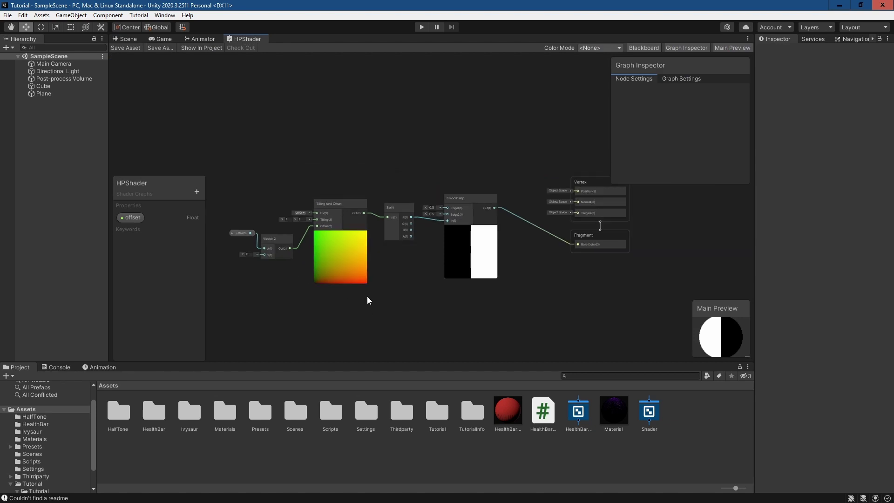
pyautogui.moveTo(456, 201); pyautogui.dragTo(350, 180)
pyautogui.click(465, 270)
pyautogui.moveTo(418, 305); pyautogui.dragTo(482, 262, button='middle')
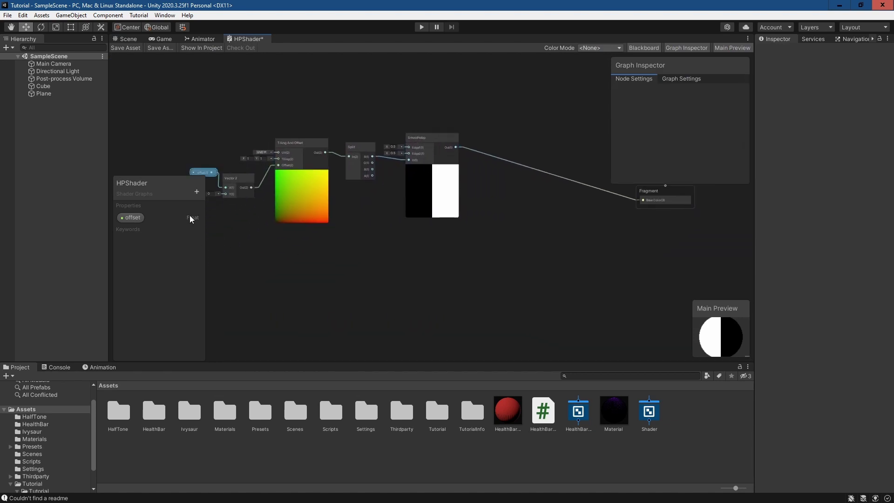
# Add a Color property to the shader and keep Color as its name
pyautogui.click(197, 191)
pyautogui.click(238, 236)
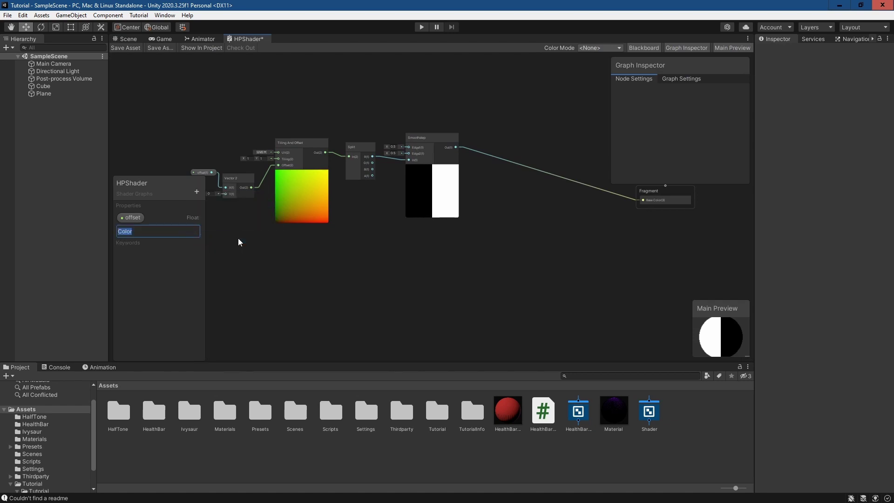
pyautogui.press('Return')
pyautogui.moveTo(414, 310); pyautogui.dragTo(353, 306, button='middle')
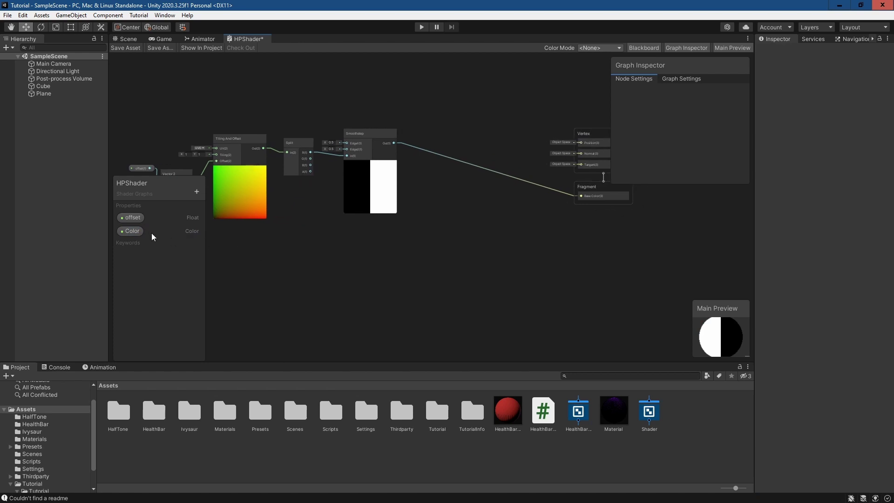
# Add a Multiply node with the Color property in A and the Smoothstep output in B, and feed its output into Base Color
pyautogui.moveTo(135, 231); pyautogui.dragTo(471, 134)
pyautogui.write('mul')
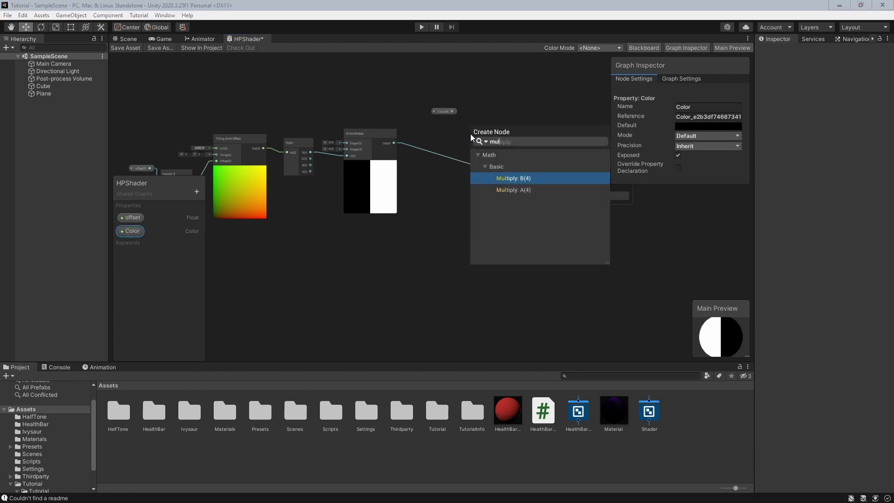
pyautogui.press('Down')
pyautogui.press('Return')
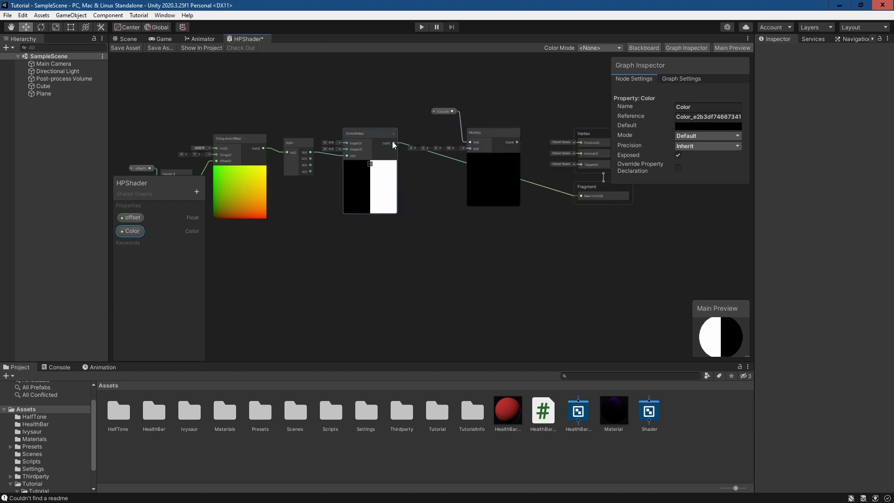
pyautogui.moveTo(394, 143); pyautogui.dragTo(581, 196)
pyautogui.moveTo(445, 115); pyautogui.dragTo(438, 114)
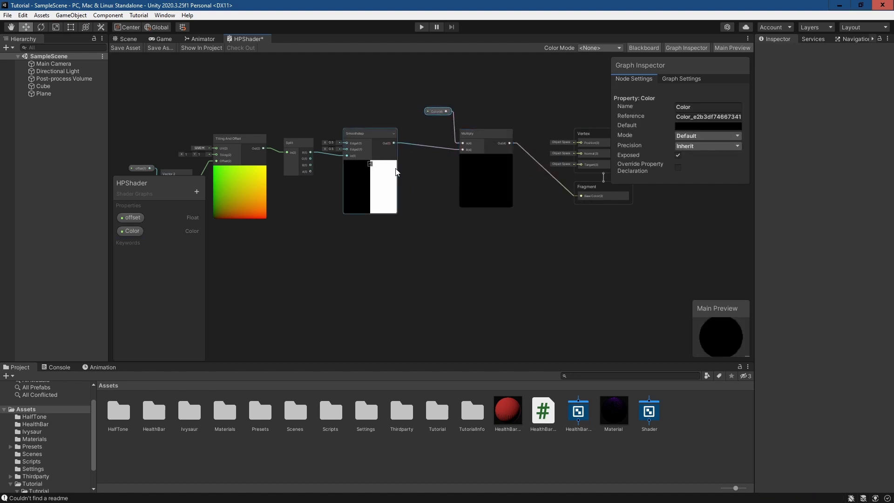
# Set the Color property's default value to pure red, FF0000
pyautogui.click(688, 127)
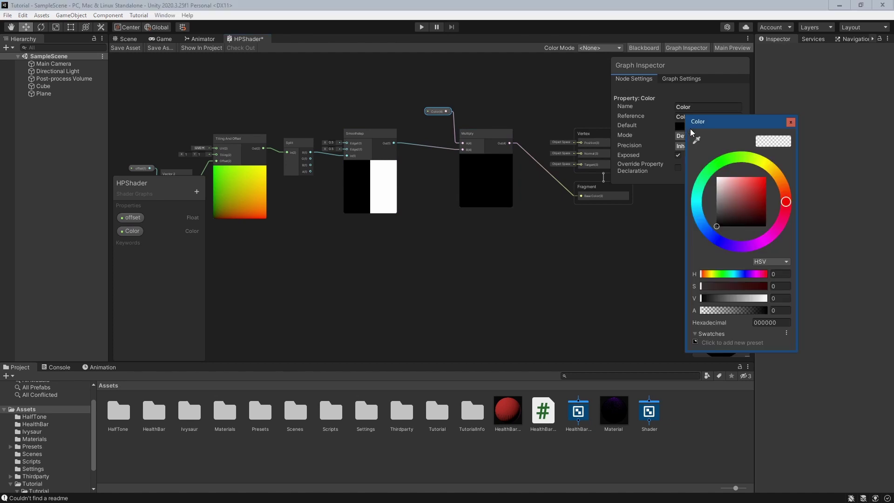
pyautogui.moveTo(764, 190); pyautogui.dragTo(774, 165)
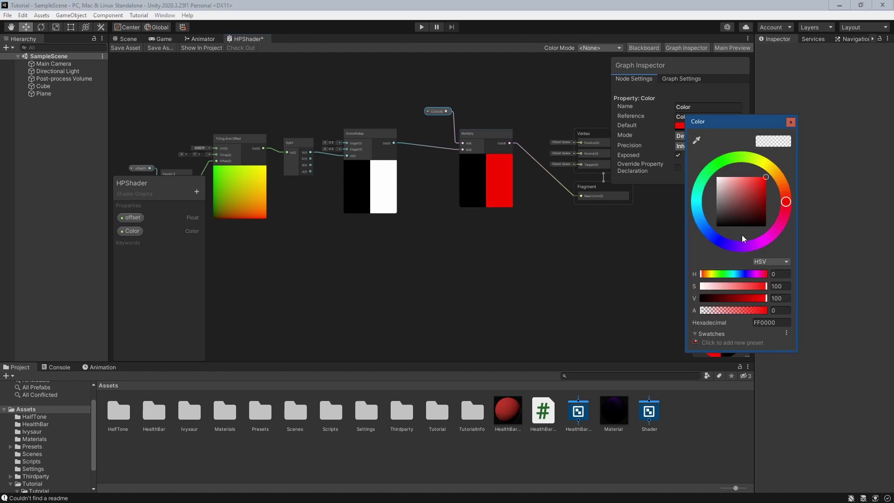
pyautogui.click(791, 122)
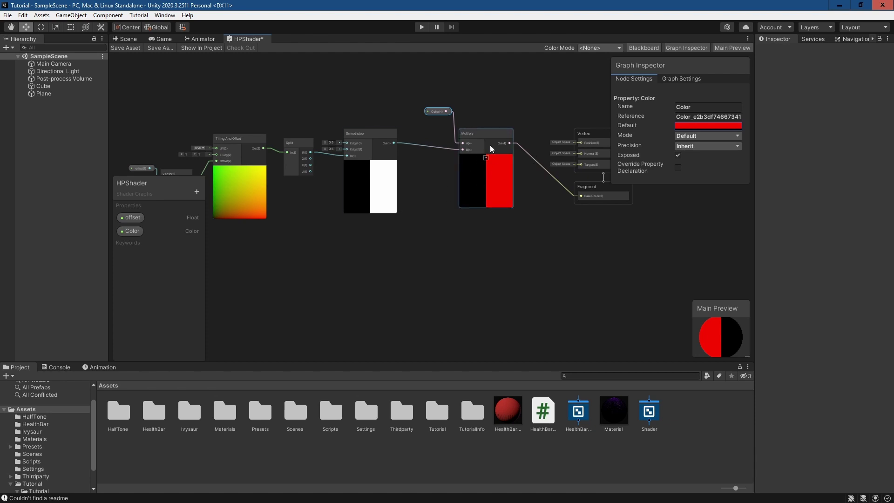
# Add a UV node and place it in the empty space directly below the Tiling And Offset node
pyautogui.moveTo(409, 249); pyautogui.dragTo(441, 219, button='middle')
pyautogui.moveTo(559, 254); pyautogui.dragTo(624, 220, button='middle')
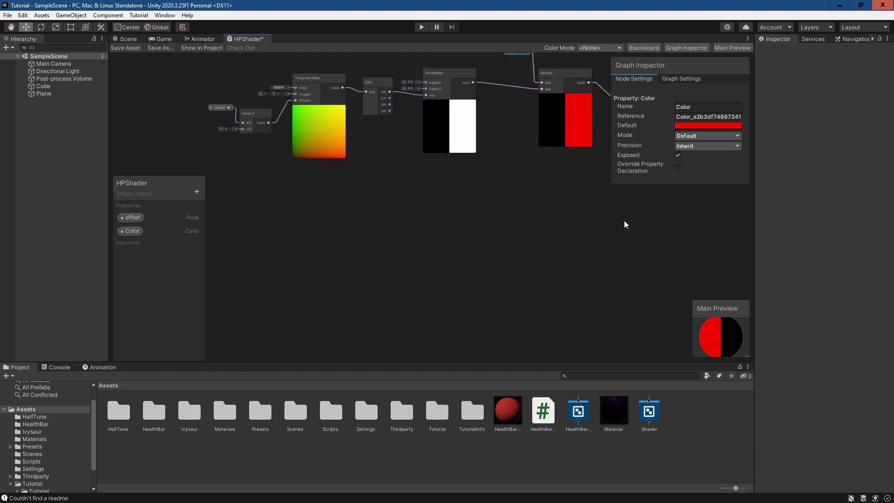
pyautogui.click(315, 242)
pyautogui.press('space')
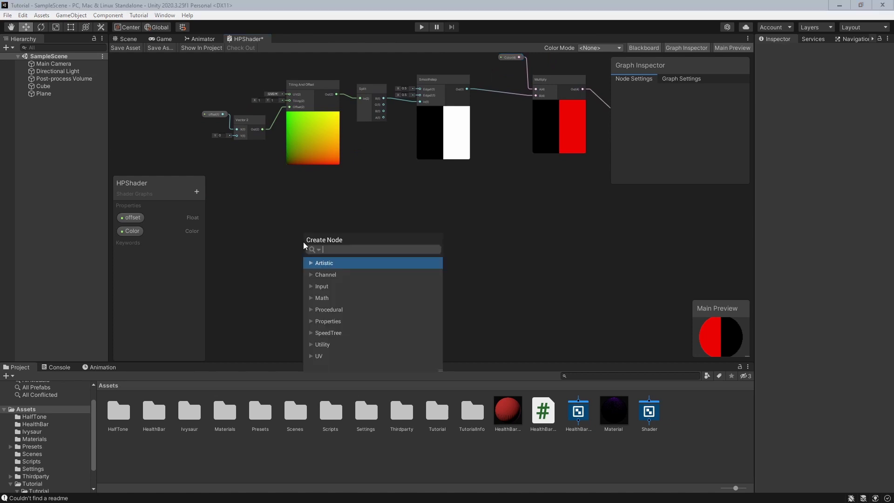
pyautogui.write('uv')
pyautogui.press('Return')
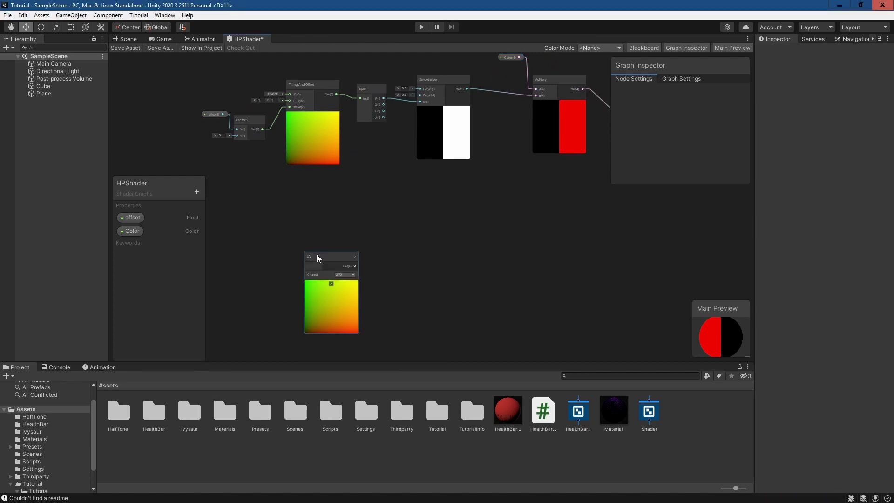
pyautogui.moveTo(317, 255); pyautogui.dragTo(300, 221)
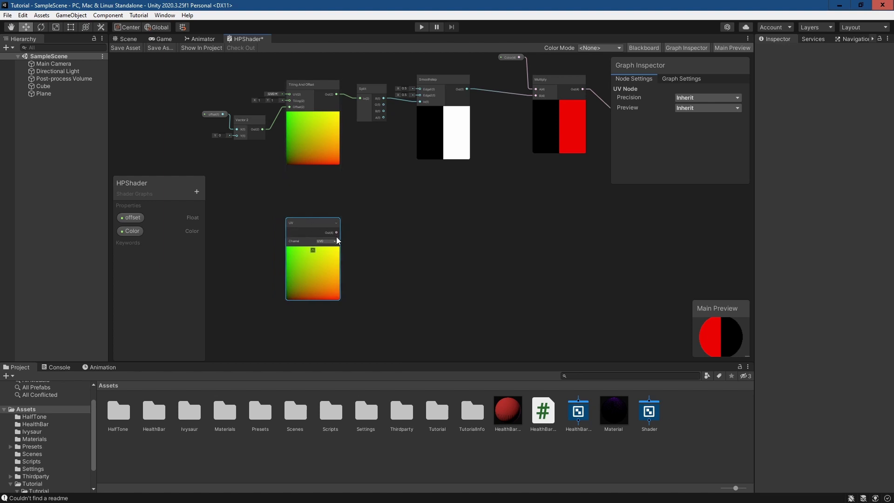
# Add a second Split node with its input fed by the UV node's output
pyautogui.press('space')
pyautogui.write('sp')
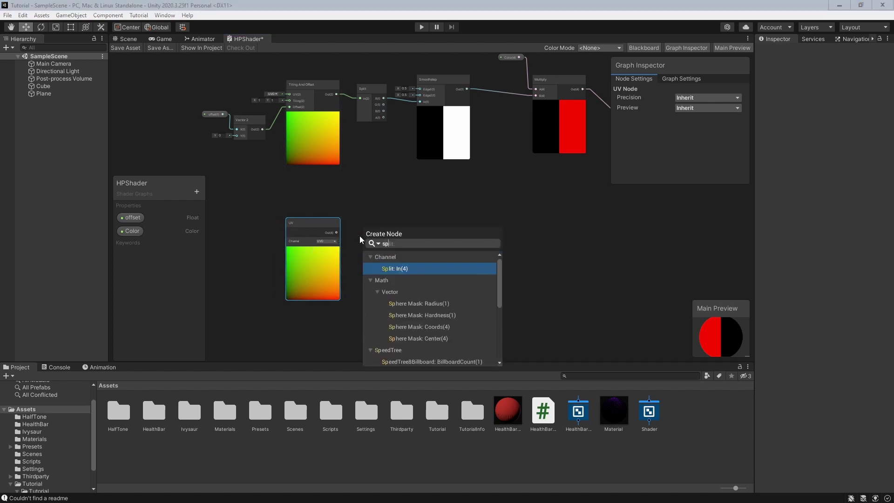
pyautogui.write('lit')
pyautogui.press('Return')
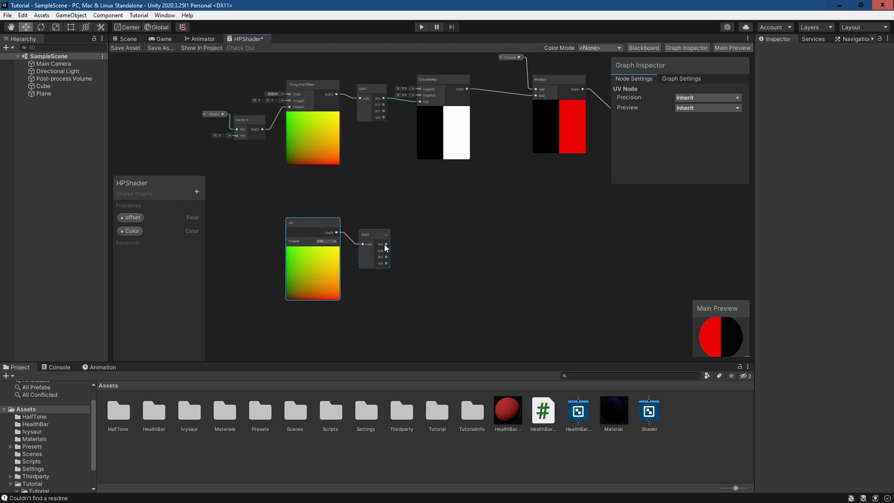
# Align the new Split node beside the UV node and feed its R output into input A of a new Modulo node
pyautogui.moveTo(375, 236); pyautogui.dragTo(413, 233)
pyautogui.write('mo')
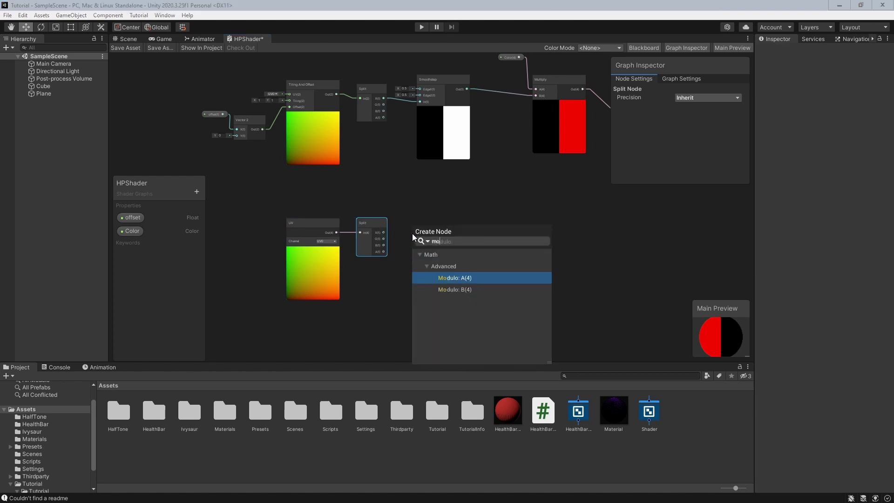
pyautogui.write('d')
pyautogui.press('Return')
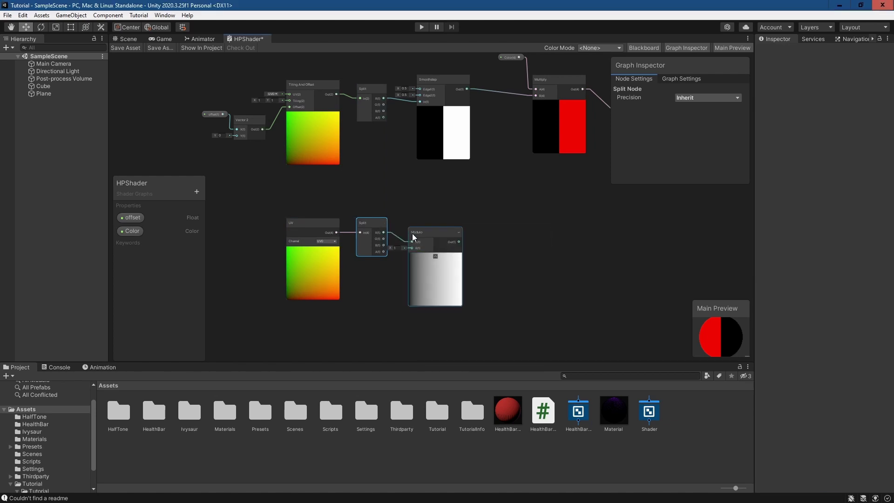
# Align the Modulo node beside the lower Split node and set its input B to 0.1
pyautogui.moveTo(431, 229); pyautogui.dragTo(435, 220)
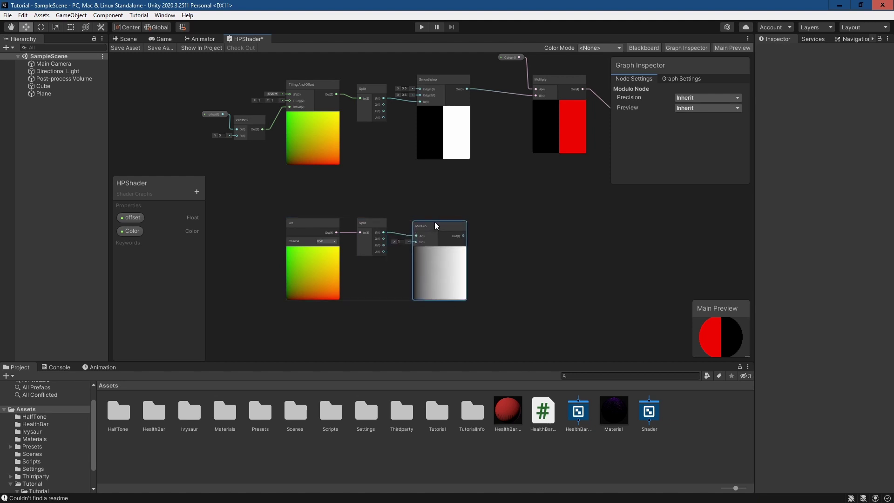
pyautogui.click(404, 238)
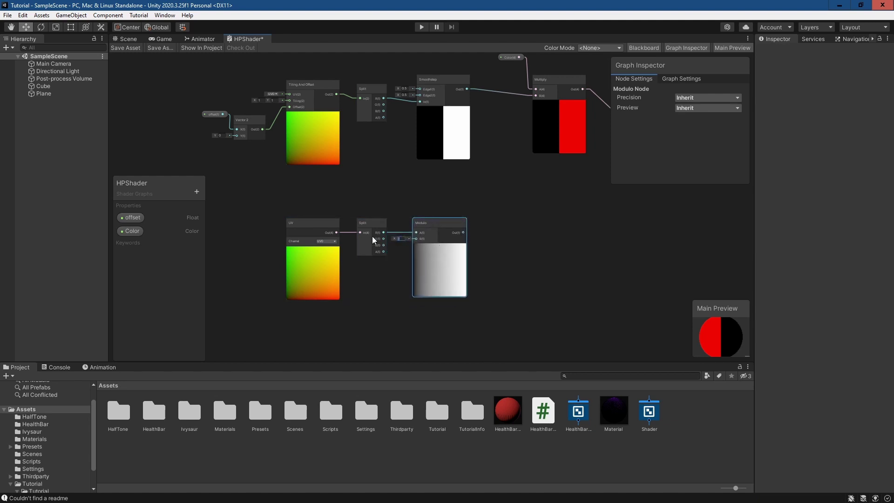
pyautogui.write('0.1')
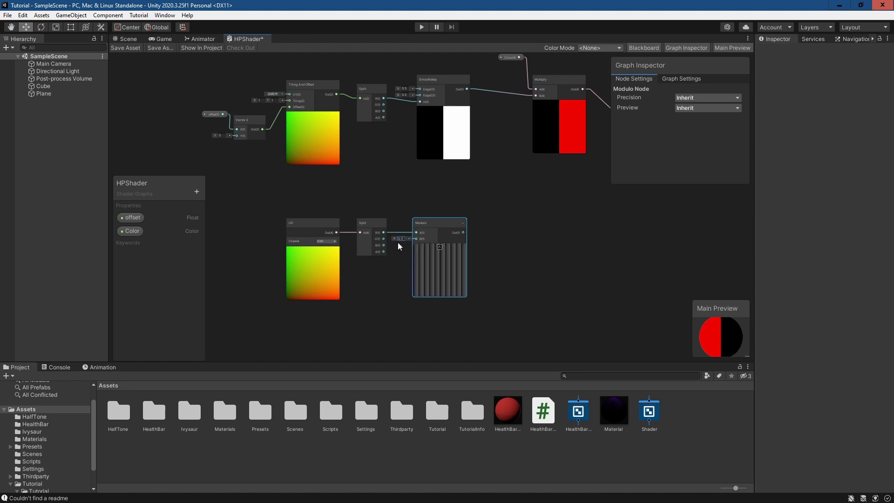
# Add a Float property named segmentAmount to the shader and open its settings
pyautogui.moveTo(400, 287); pyautogui.dragTo(377, 269, button='middle')
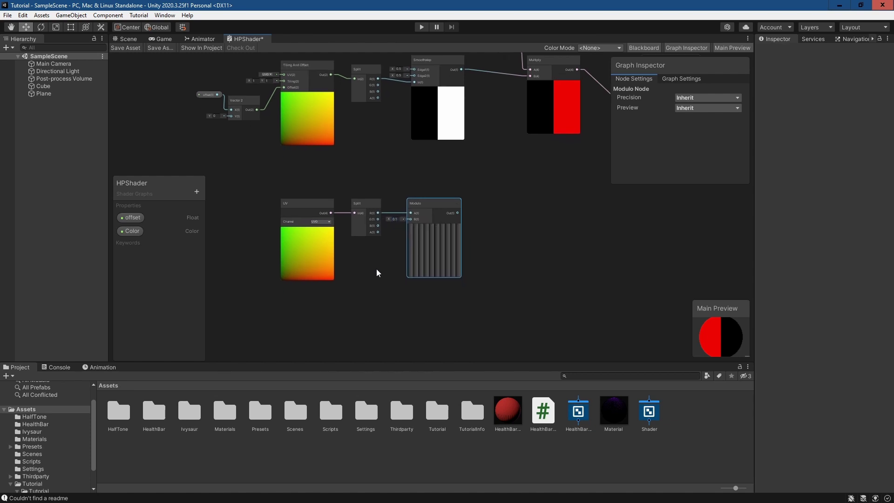
pyautogui.click(196, 191)
pyautogui.click(223, 195)
pyautogui.write('segmentAmount')
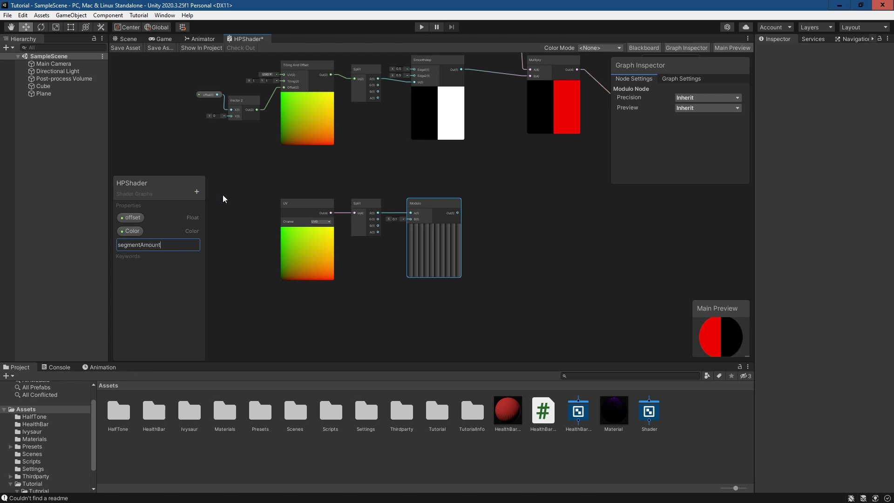
pyautogui.press('Return')
pyautogui.click(166, 246)
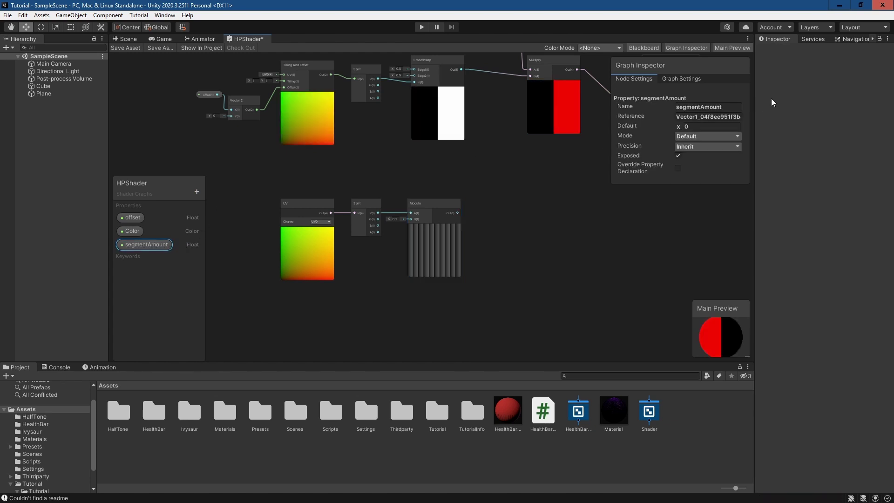
# Set the segmentAmount property's reference to _segmentAmount and its default value to 10
pyautogui.click(721, 117)
pyautogui.press('BackSpace')
pyautogui.click(732, 108)
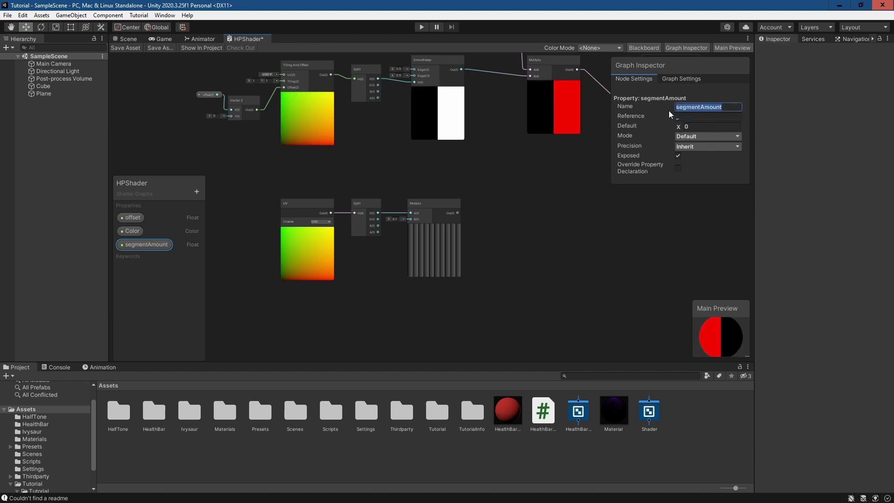
pyautogui.click(698, 116)
pyautogui.press('BackSpace')
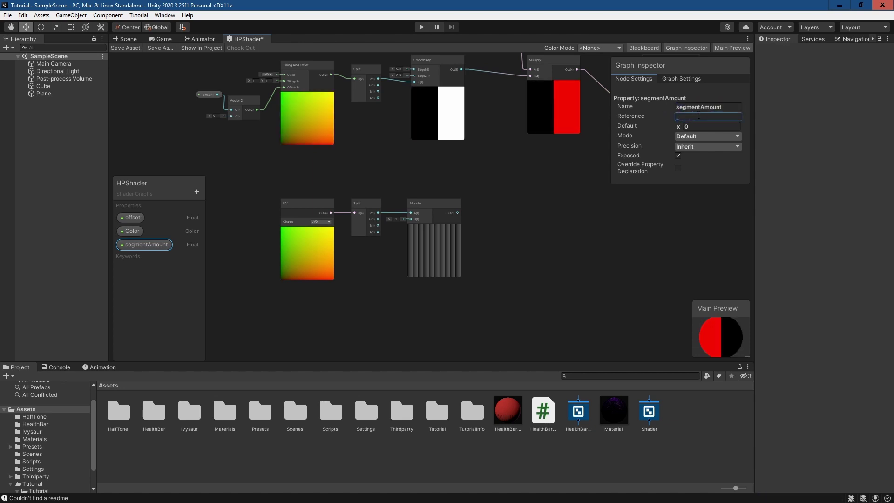
pyautogui.click(710, 127)
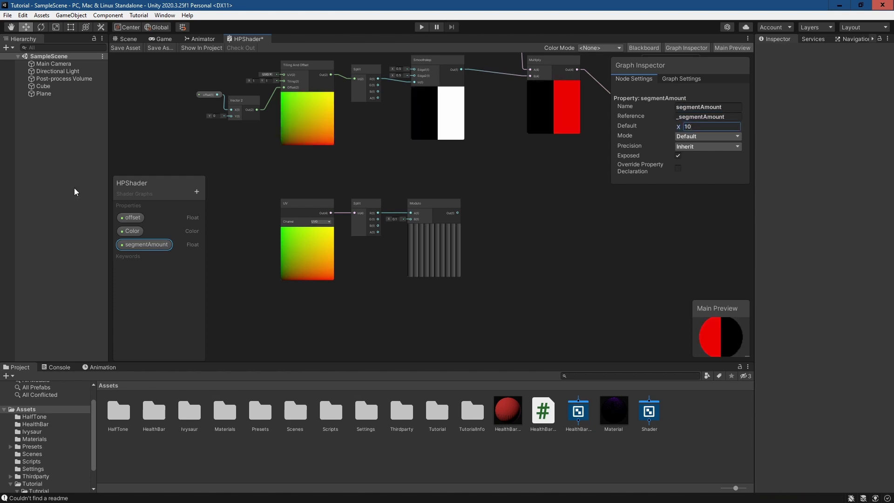
# Place the segmentAmount property below the UV node and feed it into input B of a new Divide node
pyautogui.moveTo(142, 244); pyautogui.dragTo(307, 330)
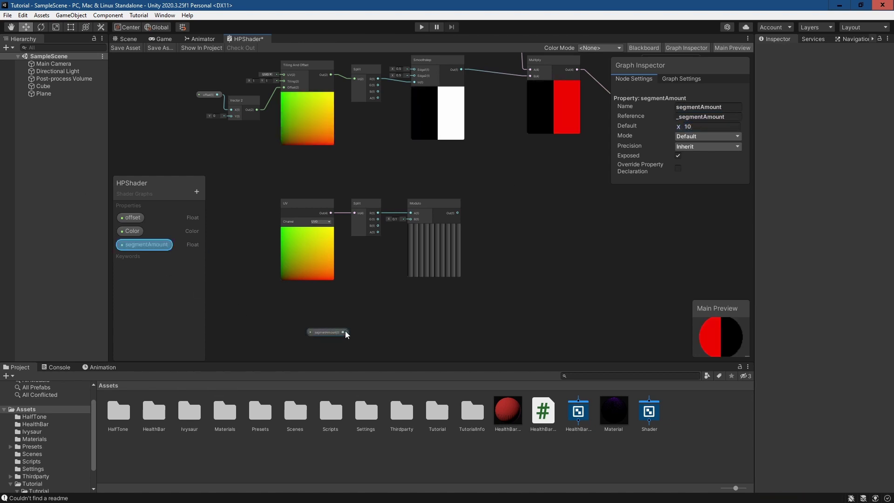
pyautogui.press('space')
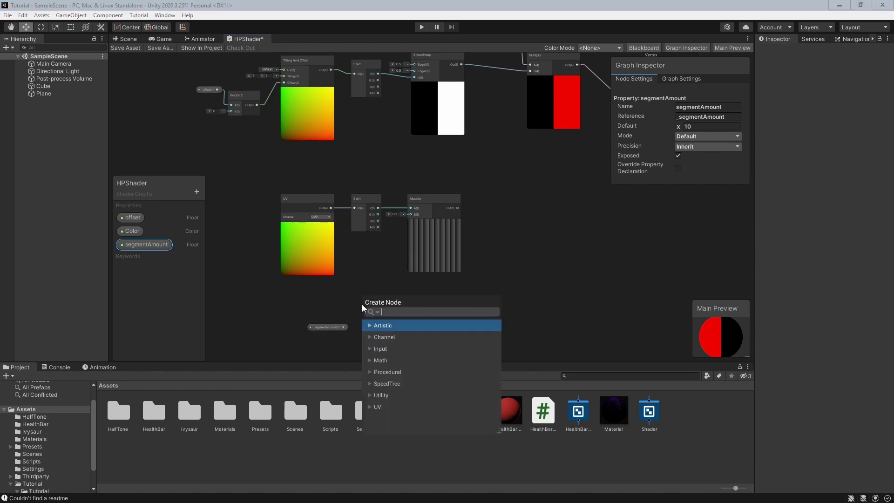
pyautogui.write('divide')
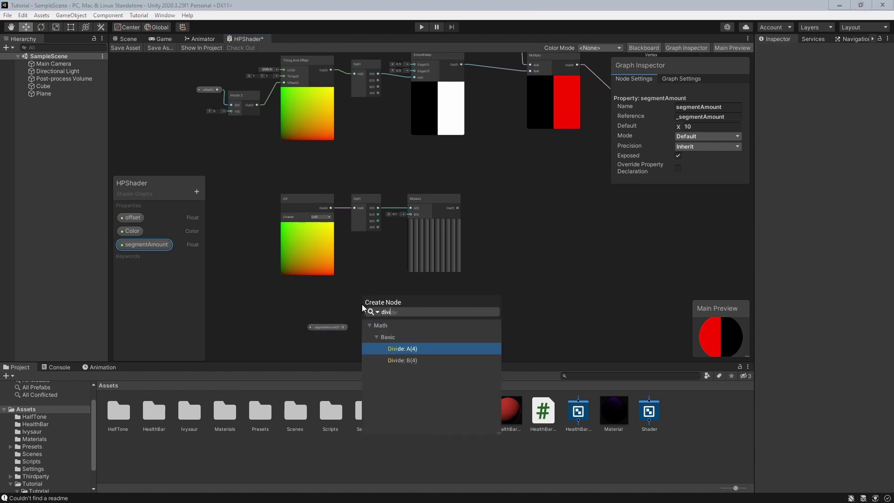
pyautogui.press('Return')
pyautogui.moveTo(370, 301); pyautogui.dragTo(368, 286)
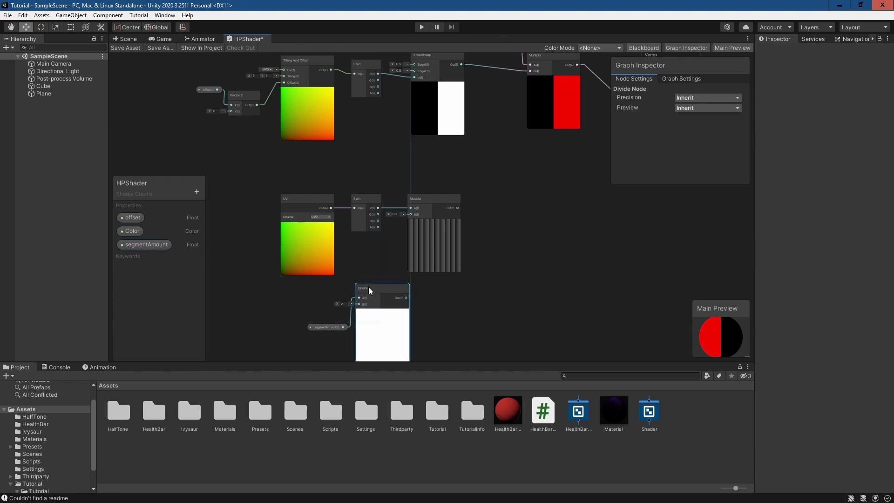
pyautogui.moveTo(344, 331); pyautogui.dragTo(359, 300)
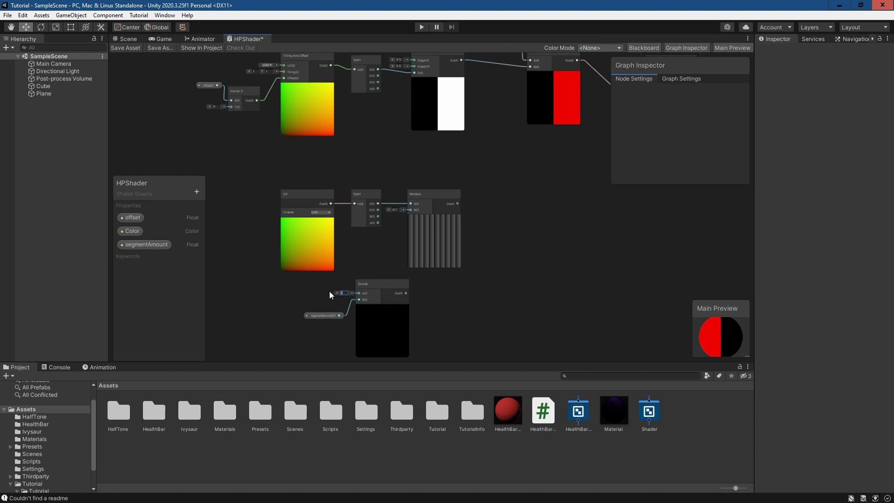
# Set the Divide node's input A to 1 and connect its output to input B of the Modulo node
pyautogui.write('10')
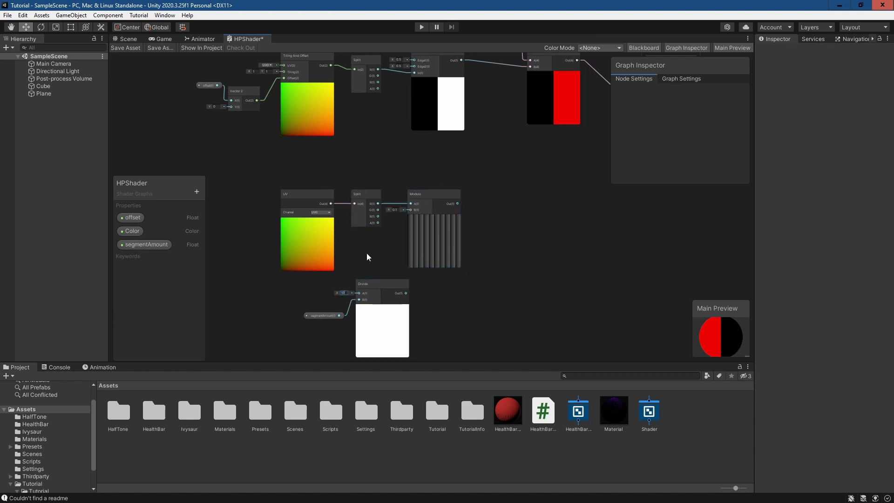
pyautogui.click(325, 316)
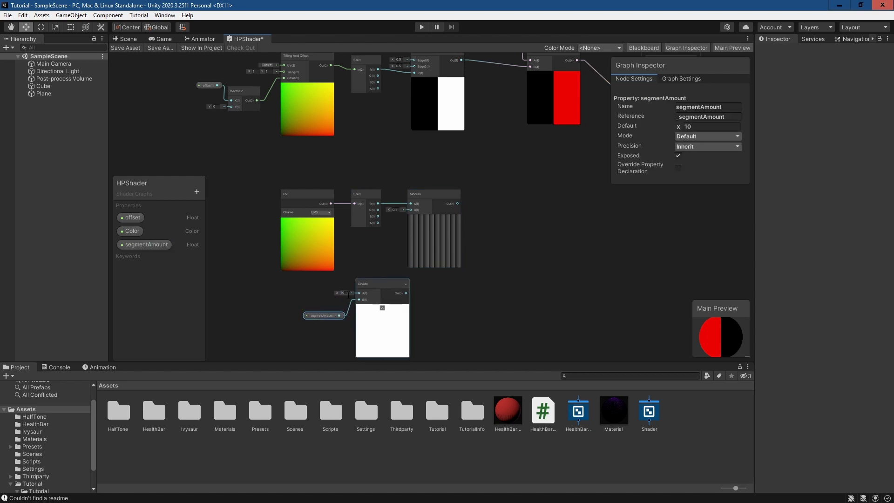
pyautogui.click(345, 292)
pyautogui.write('1')
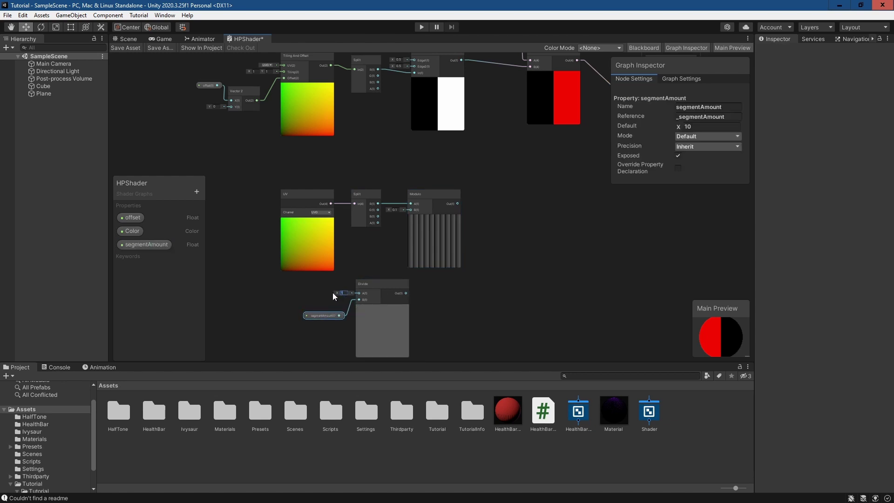
pyautogui.press('Return')
pyautogui.moveTo(406, 293); pyautogui.dragTo(411, 210)
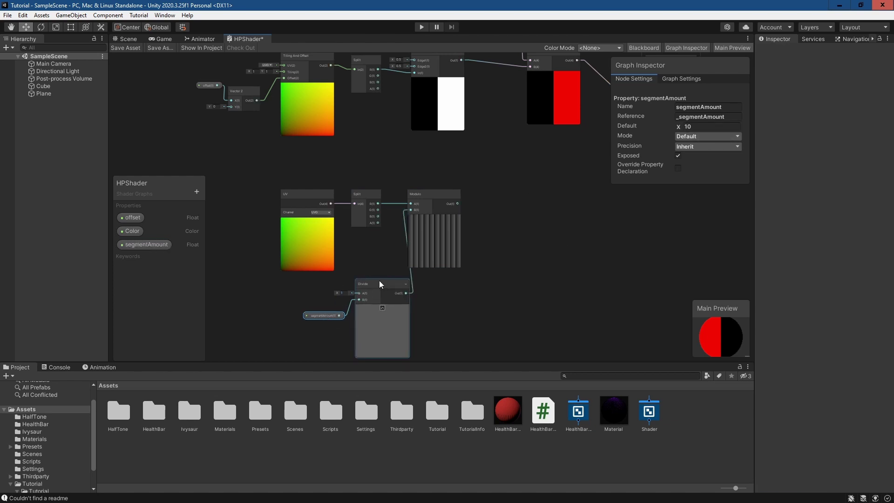
# Move the Divide and segmentAmount nodes slightly up and away from the Modulo node, and set segmentAmount's default to 10
pyautogui.moveTo(379, 282); pyautogui.dragTo(371, 276)
pyautogui.moveTo(328, 314); pyautogui.dragTo(318, 303)
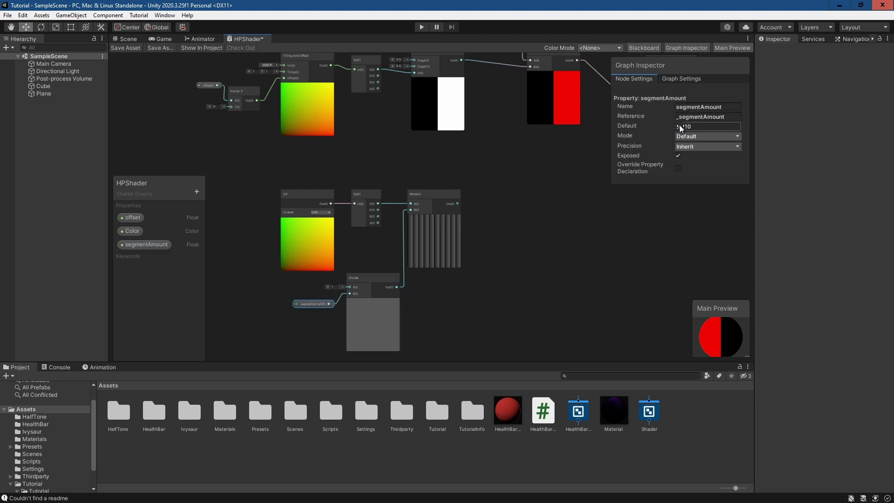
pyautogui.moveTo(680, 125); pyautogui.dragTo(654, 128)
pyautogui.write('10')
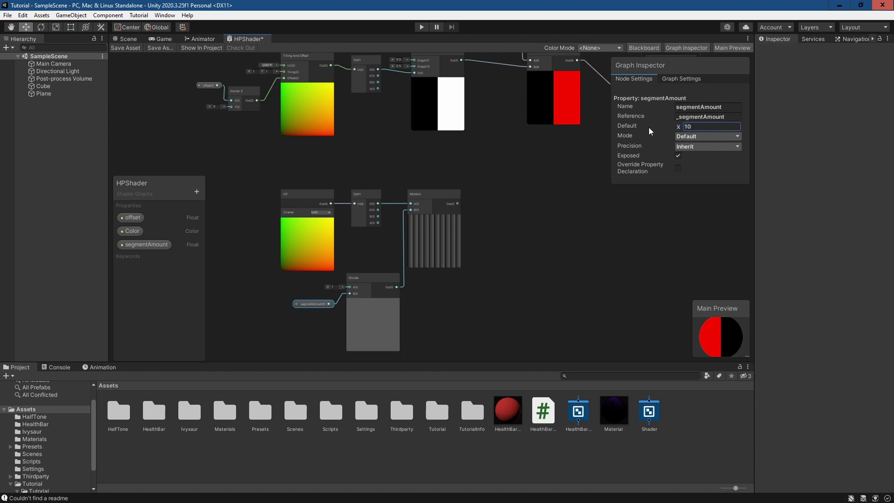
# Add a Color Mask node with its In port fed by the Modulo node's output
pyautogui.moveTo(494, 213); pyautogui.dragTo(399, 226, button='middle')
pyautogui.moveTo(360, 217); pyautogui.dragTo(386, 214)
pyautogui.write('color m')
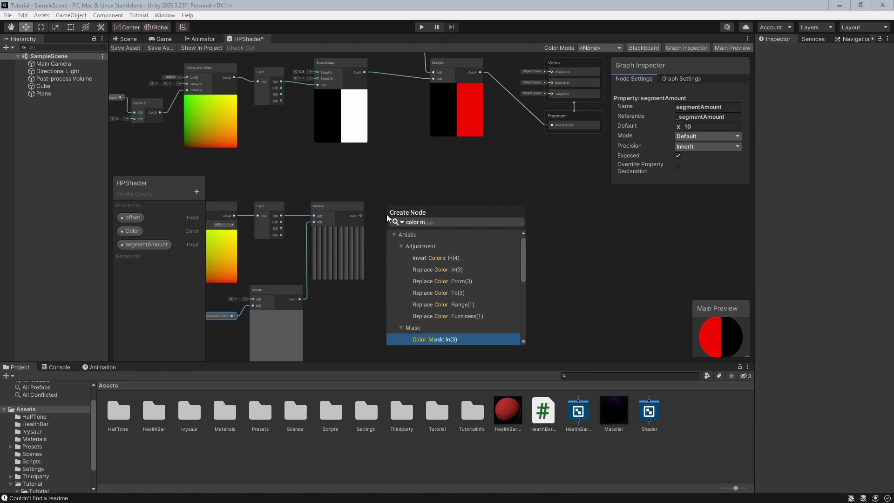
pyautogui.press('Return')
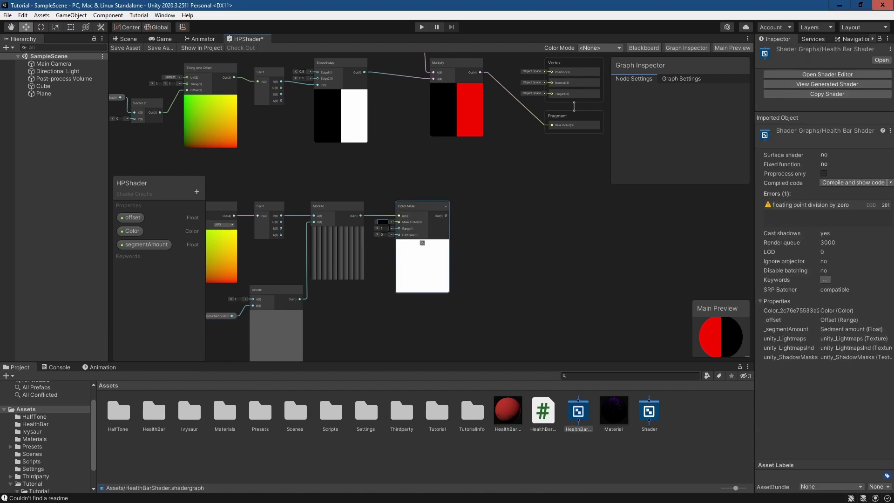
# Set the Color Mask node's mask color to light gray, CBCBCB
pyautogui.click(384, 222)
pyautogui.moveTo(418, 216); pyautogui.dragTo(540, 187)
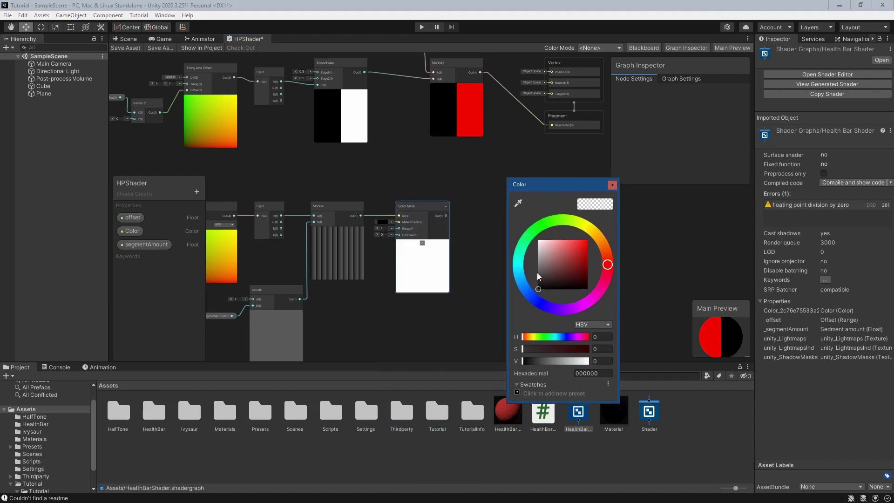
pyautogui.moveTo(538, 273); pyautogui.dragTo(533, 249)
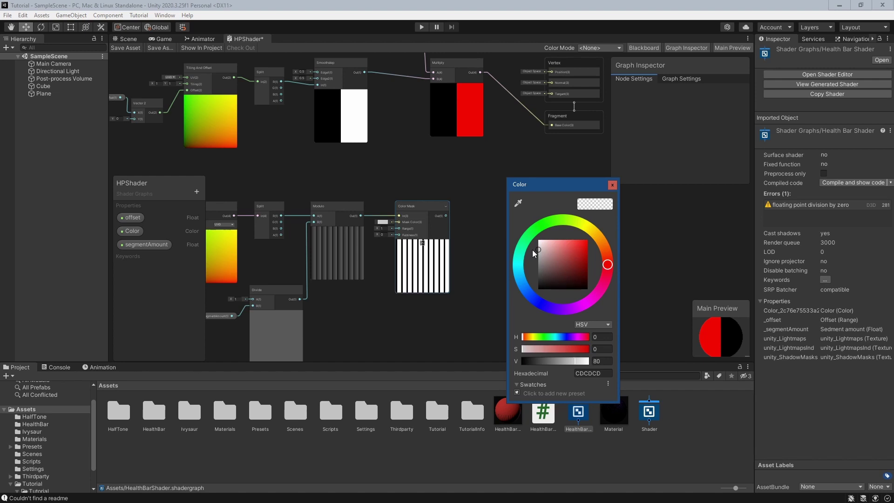
pyautogui.click(574, 360)
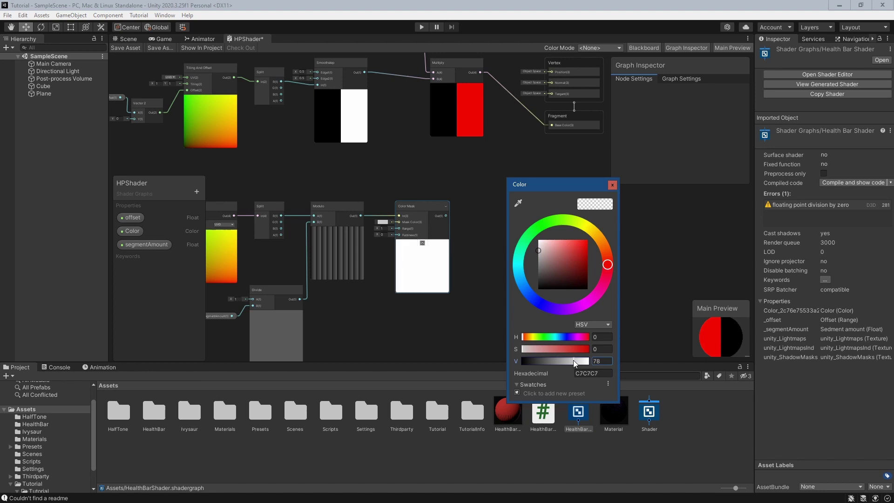
pyautogui.click(574, 360)
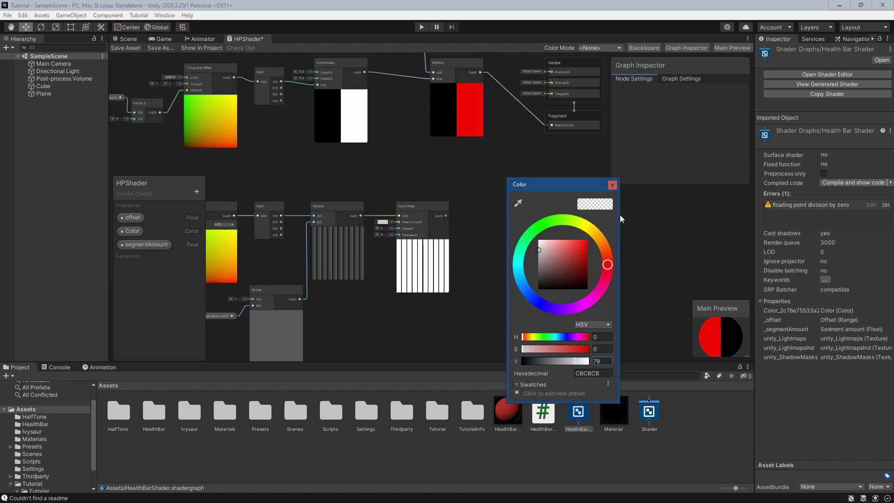
pyautogui.click(613, 185)
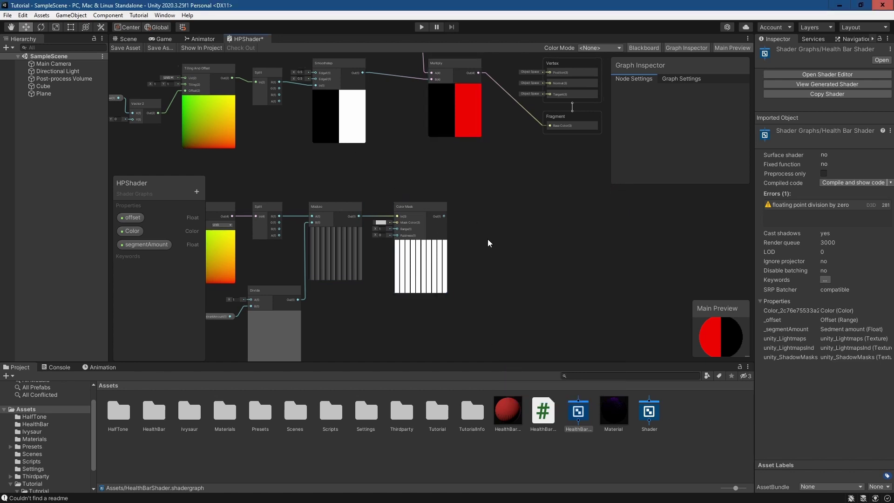
# Multiply the Color Mask output with the existing Multiply output in a new Multiply node, and route its result to the Fragment's Base Color
pyautogui.moveTo(488, 238); pyautogui.dragTo(429, 256, button='middle')
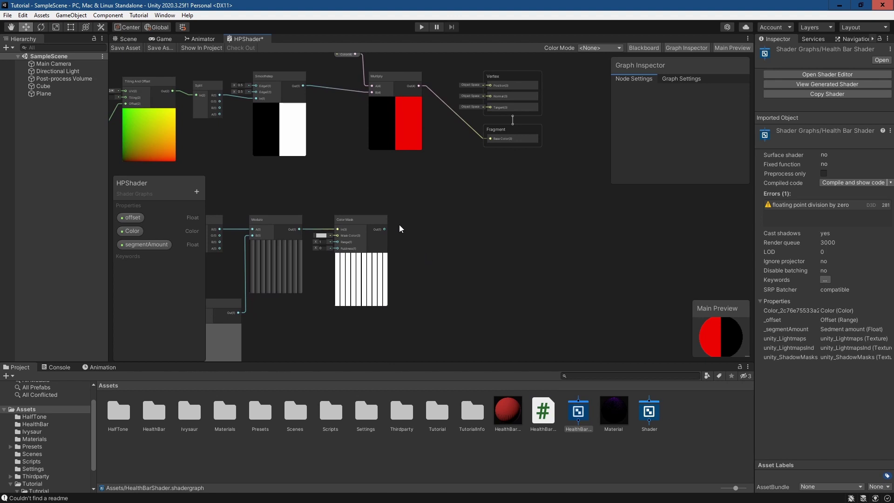
pyautogui.moveTo(385, 229); pyautogui.dragTo(452, 201)
pyautogui.write('multiply')
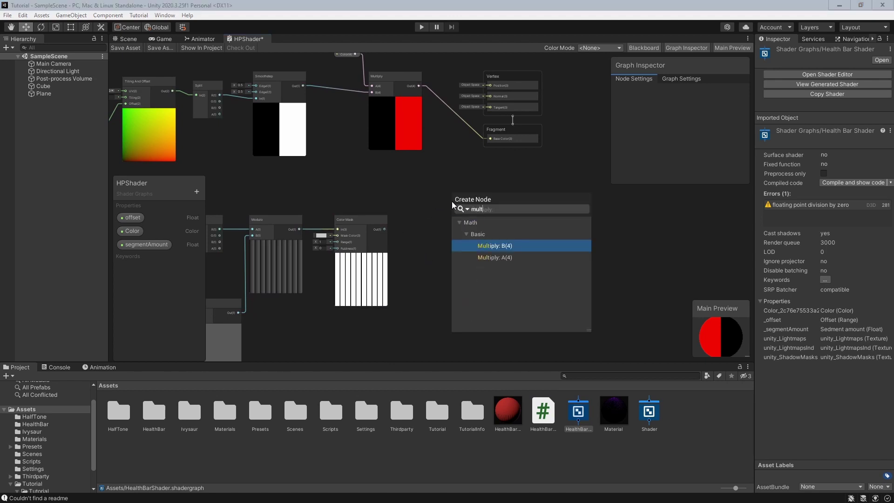
pyautogui.press('Return')
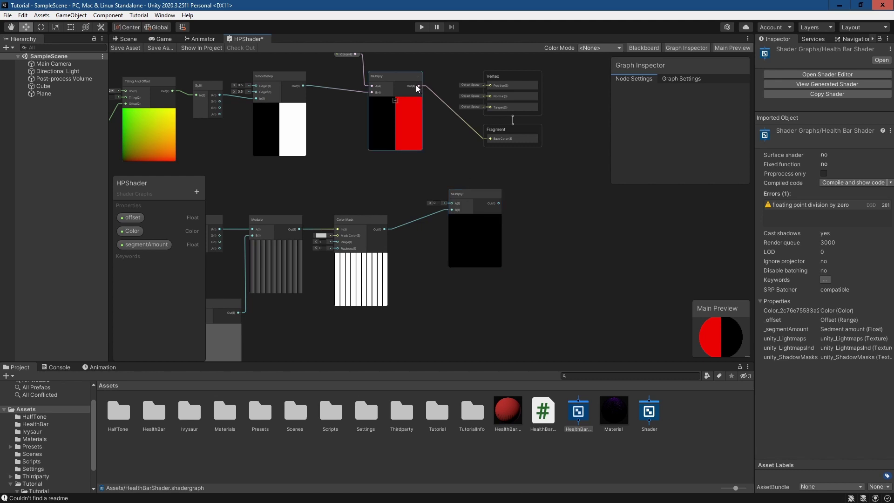
pyautogui.moveTo(418, 86); pyautogui.dragTo(491, 141)
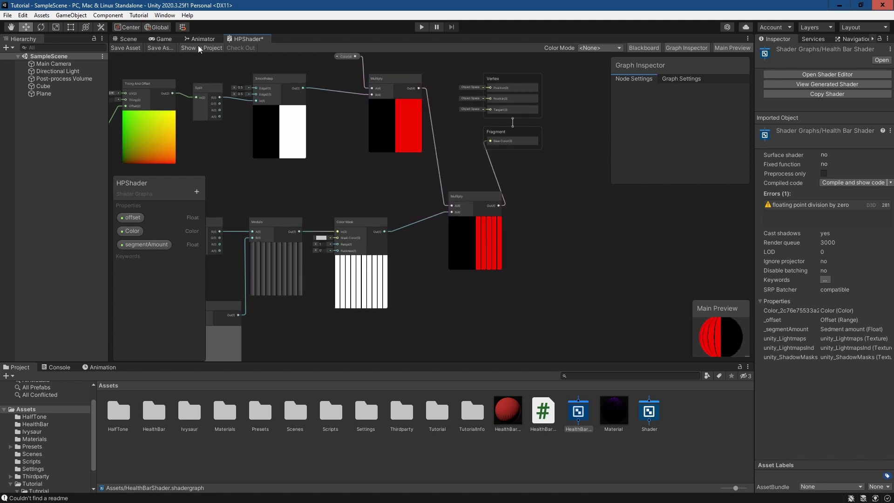
# Save the shader asset and select the plane in the Scene view
pyautogui.click(130, 48)
pyautogui.click(130, 39)
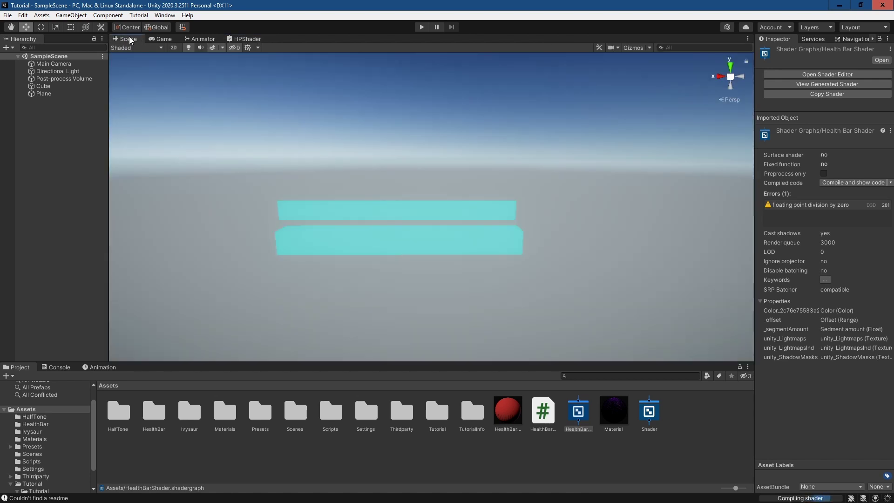
pyautogui.click(480, 213)
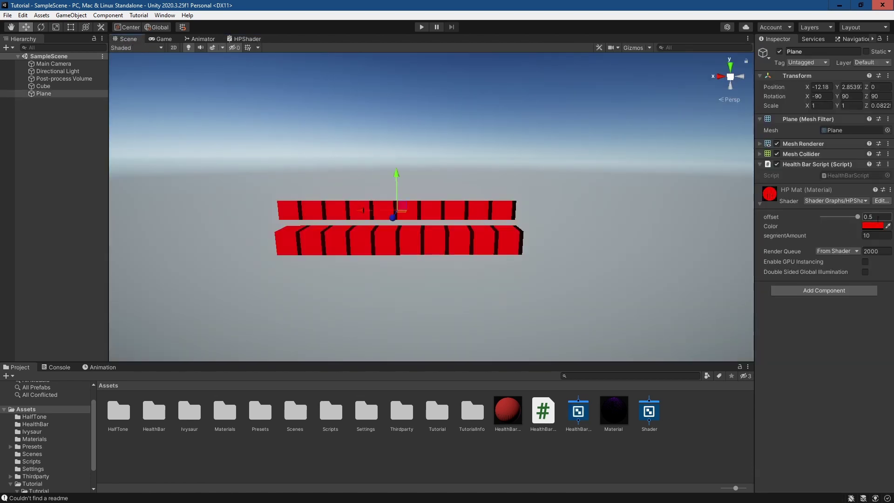
# Try the HP Mat material's offset slider and set its segmentAmount to 15
pyautogui.moveTo(858, 217)
pyautogui.mouseDown()
pyautogui.moveTo(814, 219)
pyautogui.moveTo(858, 218)
pyautogui.mouseUp()
pyautogui.click(872, 235)
pyautogui.write('15')
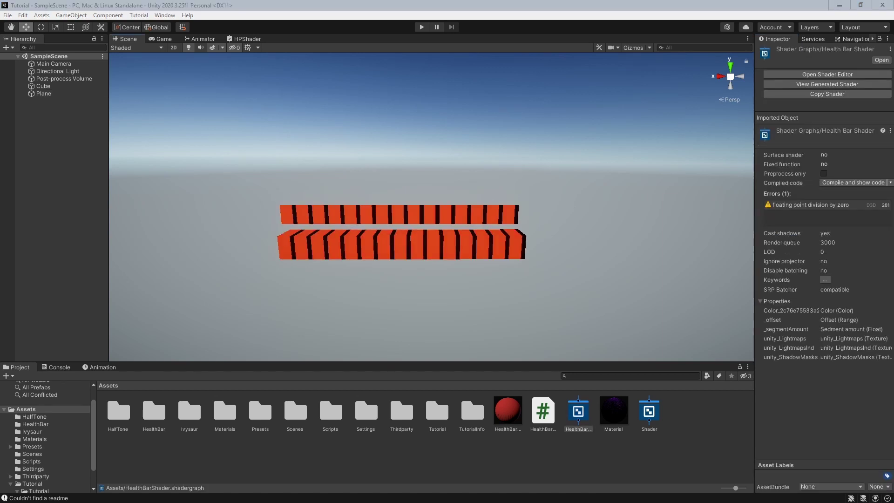
pyautogui.press('w')
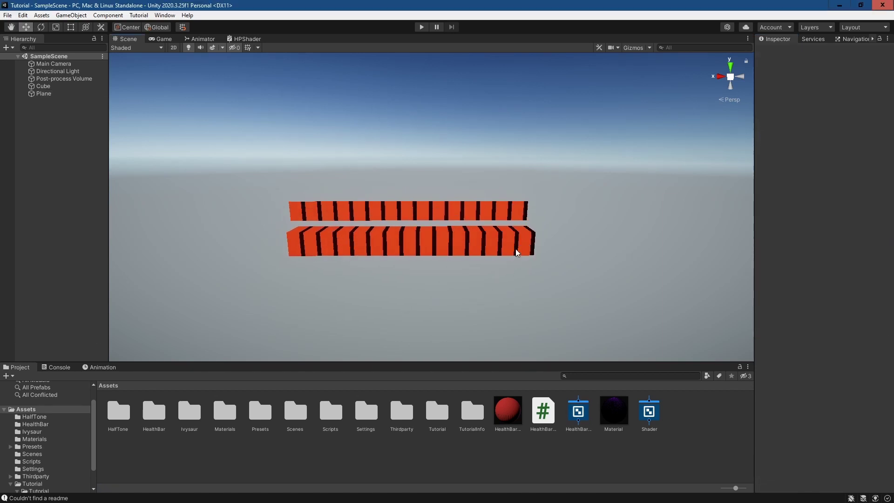
# Examine how the segments look on the cube and the plane from several viewing angles, checking each object's HP Mat settings
pyautogui.click(513, 238)
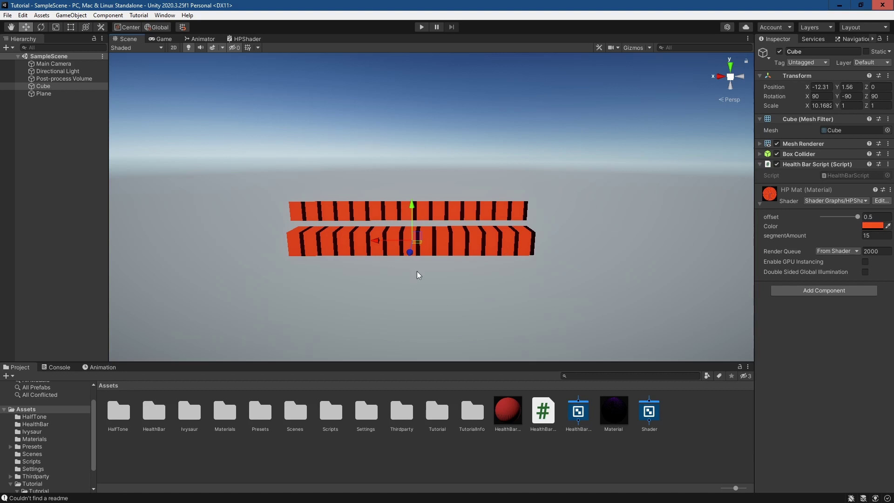
pyautogui.keyDown('alt'); pyautogui.moveTo(580, 217); pyautogui.dragTo(243, 183); pyautogui.keyUp('alt')
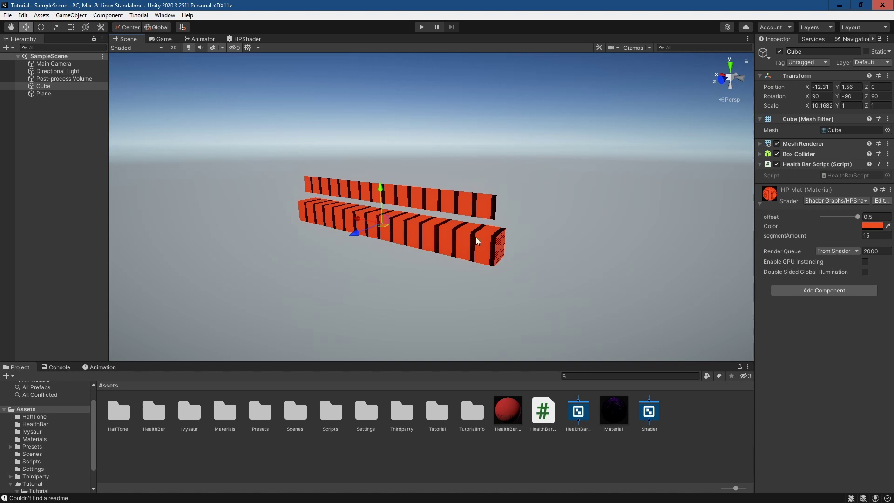
pyautogui.moveTo(409, 253); pyautogui.dragTo(614, 246, button='middle')
pyautogui.keyDown('alt'); pyautogui.moveTo(615, 247); pyautogui.dragTo(597, 277); pyautogui.keyUp('alt')
pyautogui.click(429, 208)
pyautogui.moveTo(525, 284); pyautogui.dragTo(617, 280, button='middle')
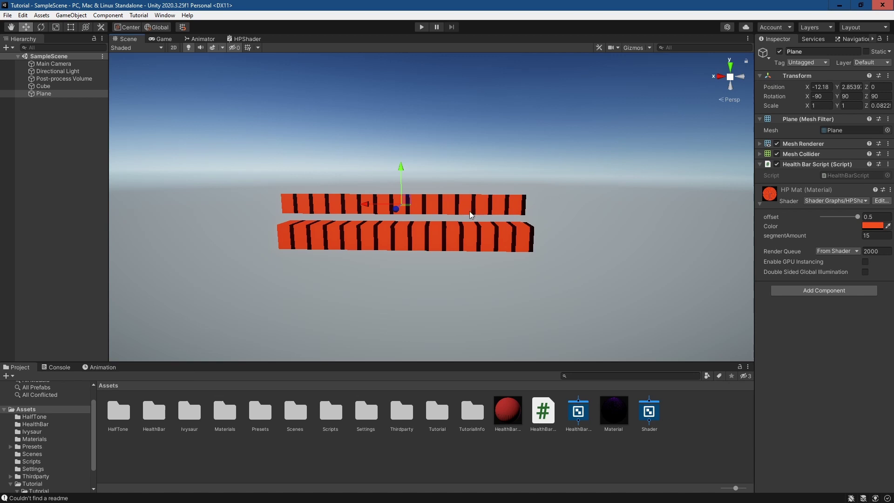
pyautogui.keyDown('alt'); pyautogui.moveTo(477, 142); pyautogui.dragTo(480, 149); pyautogui.keyUp('alt')
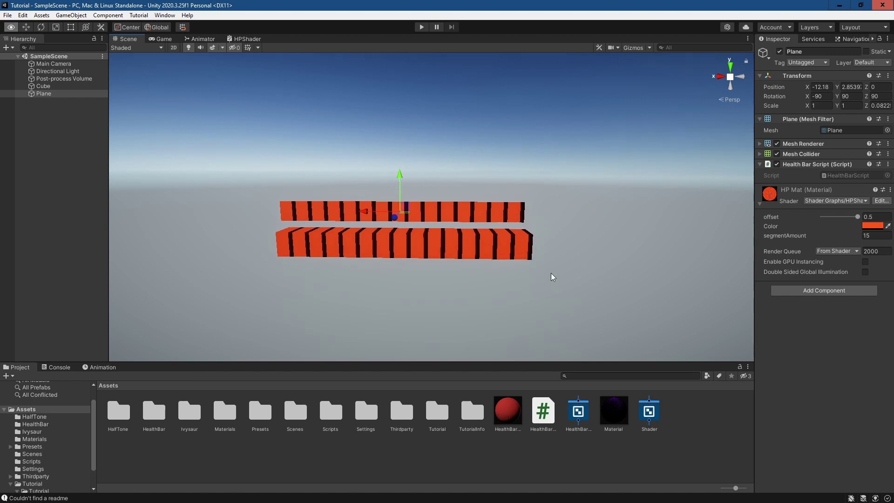
pyautogui.keyDown('alt'); pyautogui.moveTo(552, 273); pyautogui.dragTo(551, 279); pyautogui.keyUp('alt')
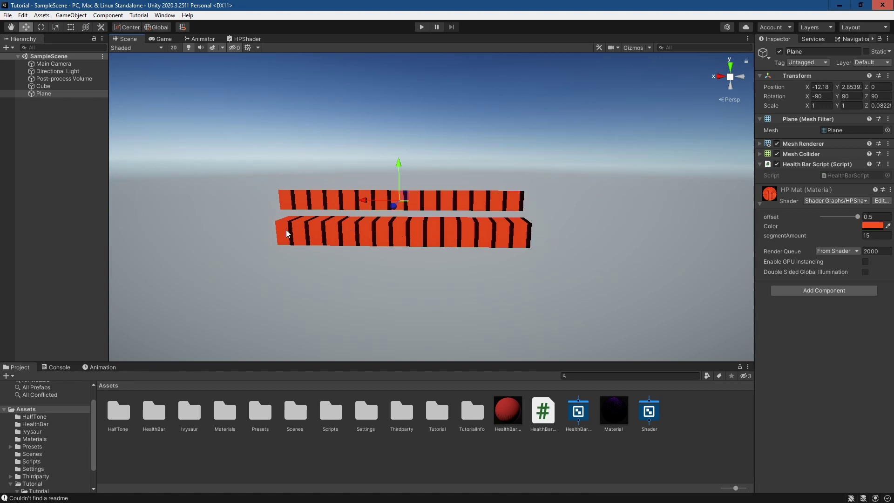
pyautogui.click(507, 234)
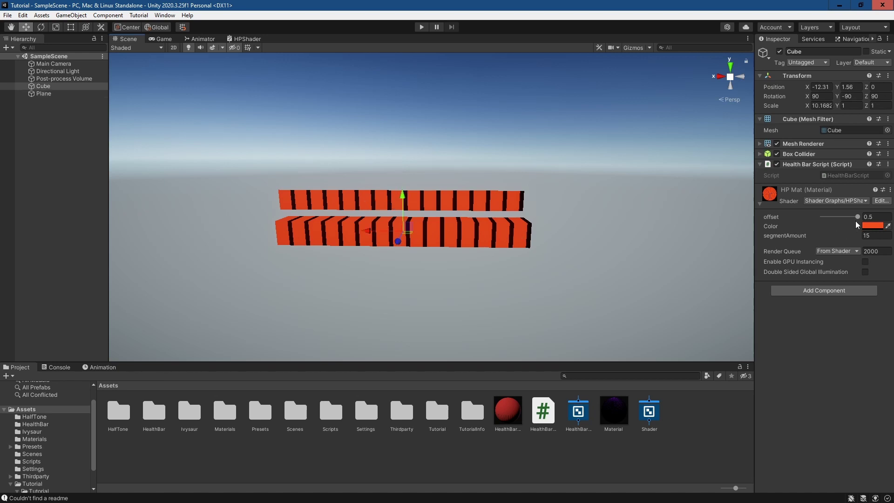
pyautogui.moveTo(859, 217)
pyautogui.mouseDown()
pyautogui.moveTo(826, 217)
pyautogui.moveTo(860, 217)
pyautogui.mouseUp()
# Duplicate the Tiling And Offset, Split and Smoothstep nodes in the HPShader graph and place the copies below the Divide node
pyautogui.click(244, 39)
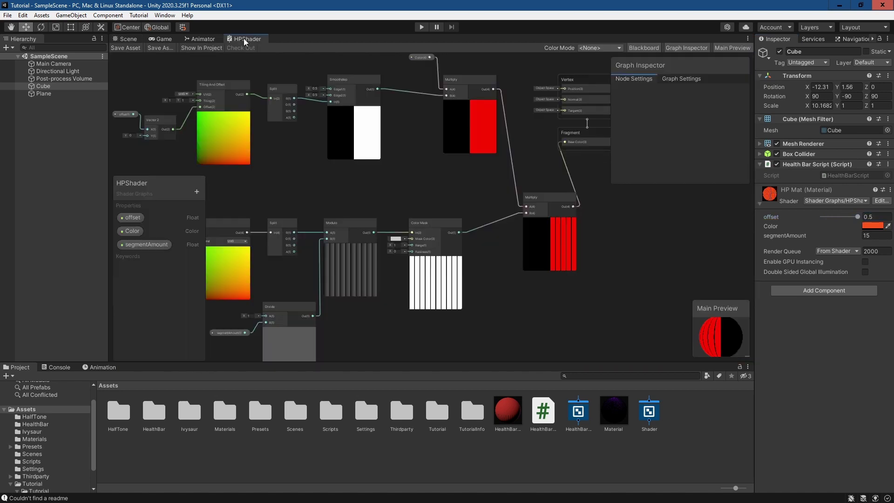
pyautogui.moveTo(342, 189); pyautogui.dragTo(376, 244, button='middle')
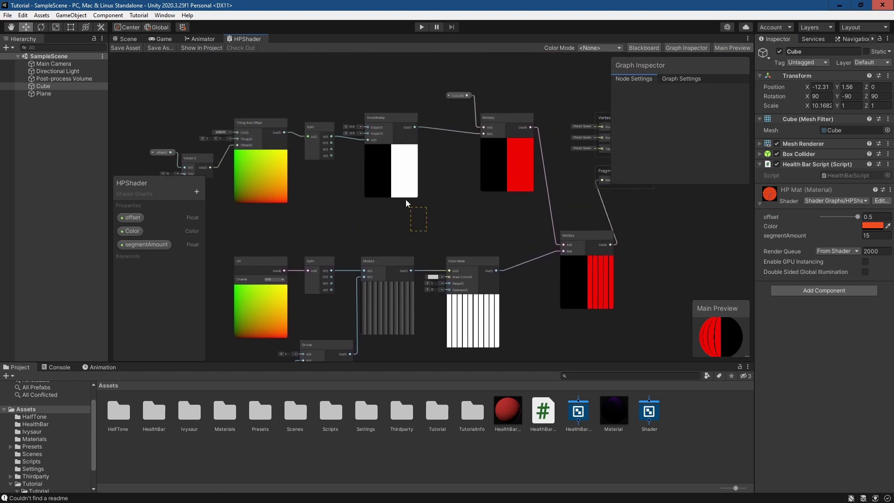
pyautogui.moveTo(257, 95); pyautogui.dragTo(240, 93)
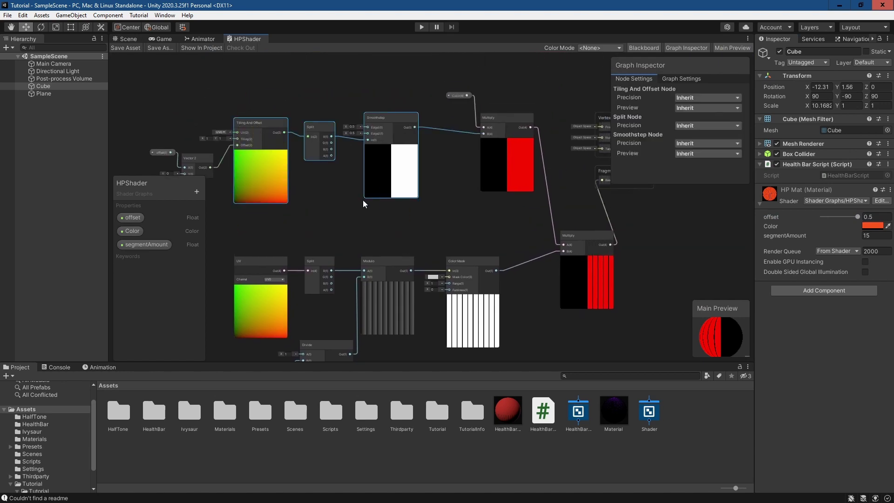
pyautogui.hotkey('ctrl', 'd')
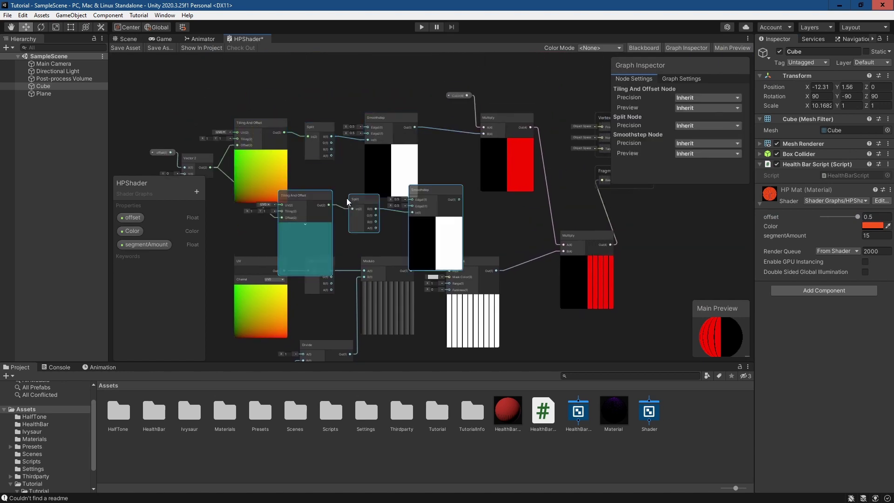
pyautogui.scroll(-4, 349, 209)
pyautogui.moveTo(326, 219); pyautogui.dragTo(325, 321)
pyautogui.moveTo(398, 262); pyautogui.dragTo(435, 160, button='middle')
pyautogui.scroll(4, 394, 182)
# Remove the Offset connection from the duplicated Tiling And Offset node, and feed the copied Split's G output into its Smoothstep's In
pyautogui.moveTo(291, 183); pyautogui.dragTo(266, 185)
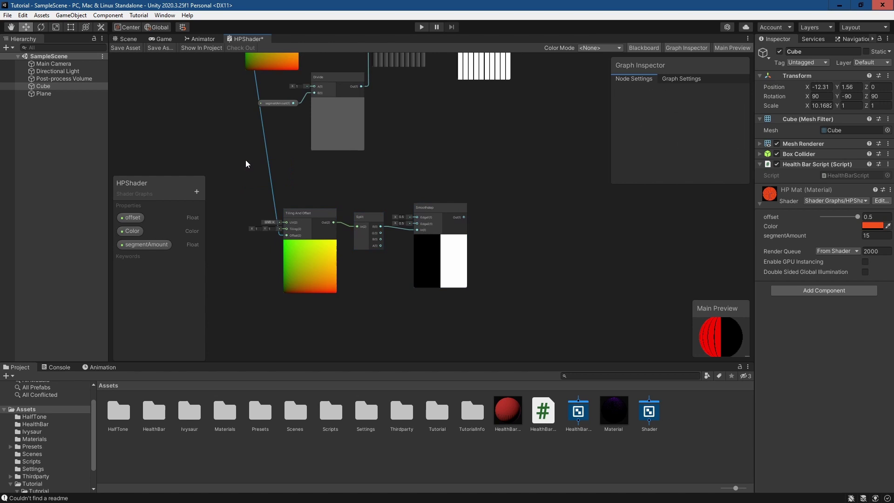
pyautogui.click(270, 162)
pyautogui.press('Delete')
pyautogui.moveTo(342, 192); pyautogui.dragTo(311, 189, button='middle')
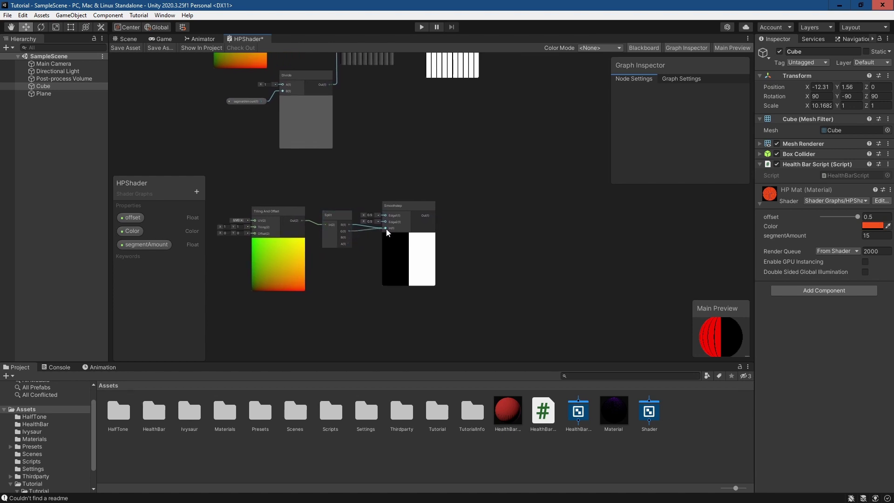
pyautogui.moveTo(386, 228); pyautogui.dragTo(387, 229)
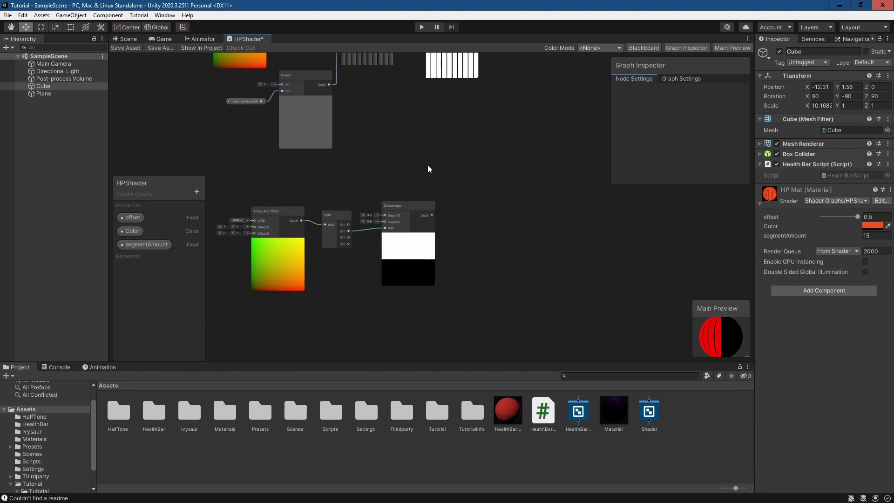
# Create an Add node that sums the duplicated Smoothstep output and the Color Mask output
pyautogui.moveTo(428, 165); pyautogui.dragTo(362, 242, button='middle')
pyautogui.moveTo(364, 290); pyautogui.dragTo(431, 221)
pyautogui.write('add')
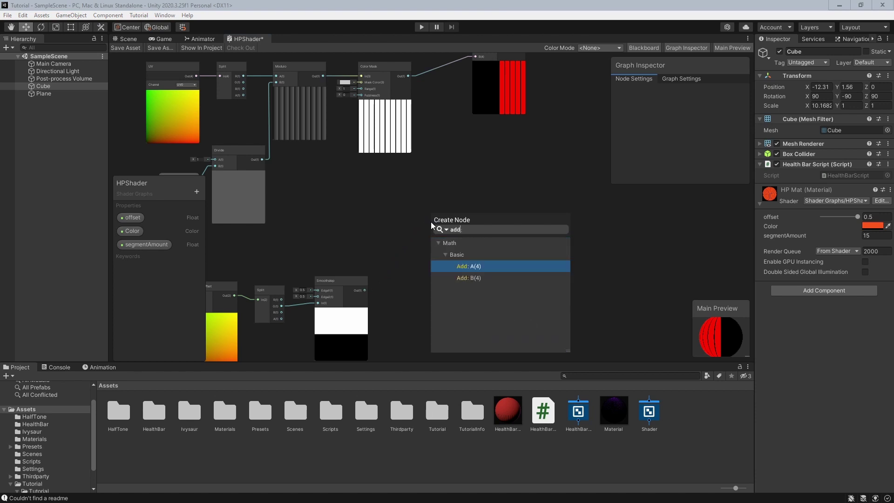
pyautogui.press('Return')
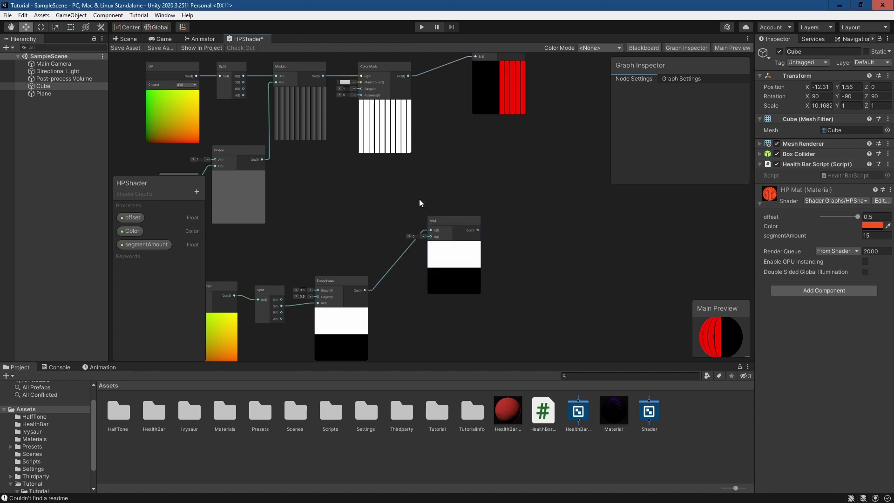
pyautogui.moveTo(408, 76); pyautogui.dragTo(431, 246)
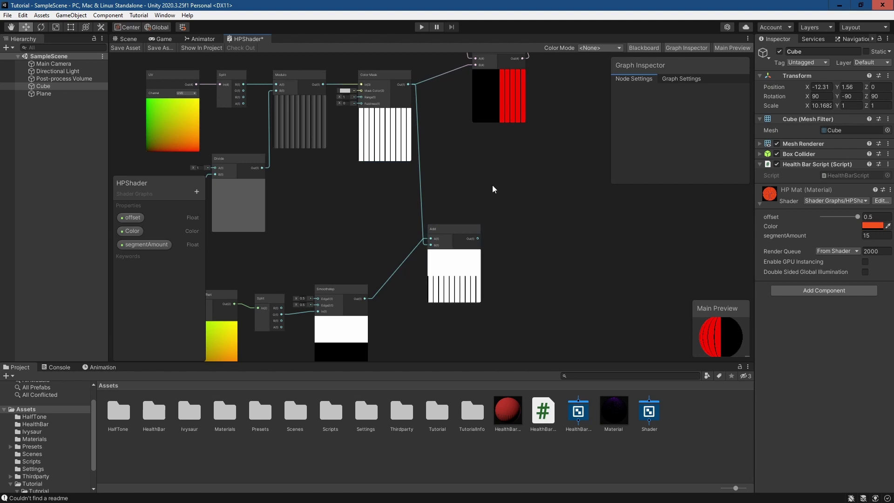
pyautogui.moveTo(490, 184); pyautogui.dragTo(446, 196, button='middle')
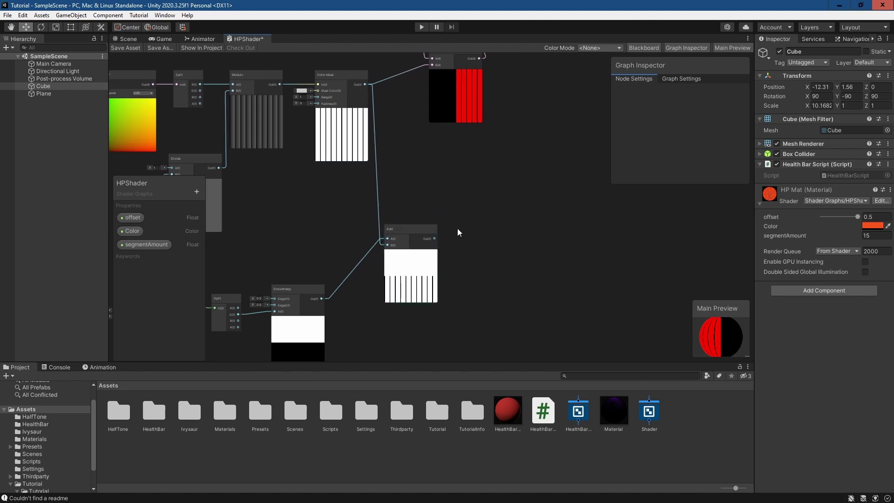
# Pass the Add output into a new Clamp node's In input and align the node beside Add
pyautogui.moveTo(458, 229); pyautogui.dragTo(419, 250, button='middle')
pyautogui.moveTo(396, 260); pyautogui.dragTo(433, 259)
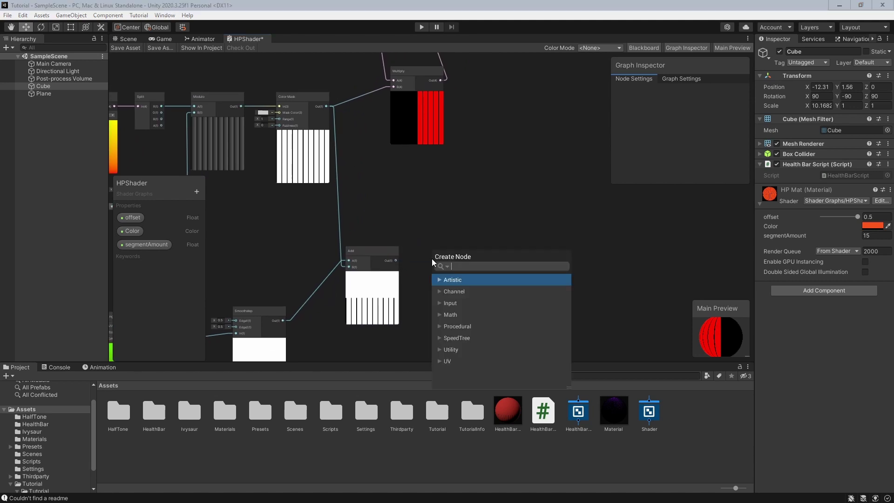
pyautogui.write('clamp')
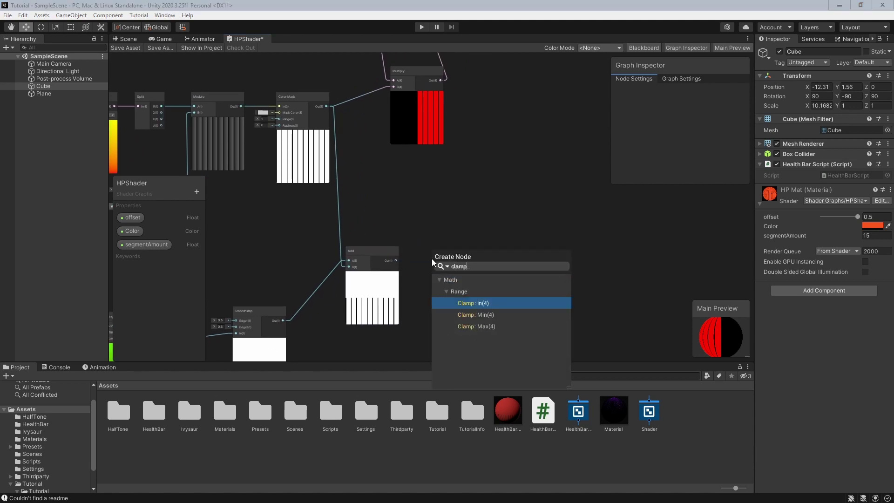
pyautogui.press('Return')
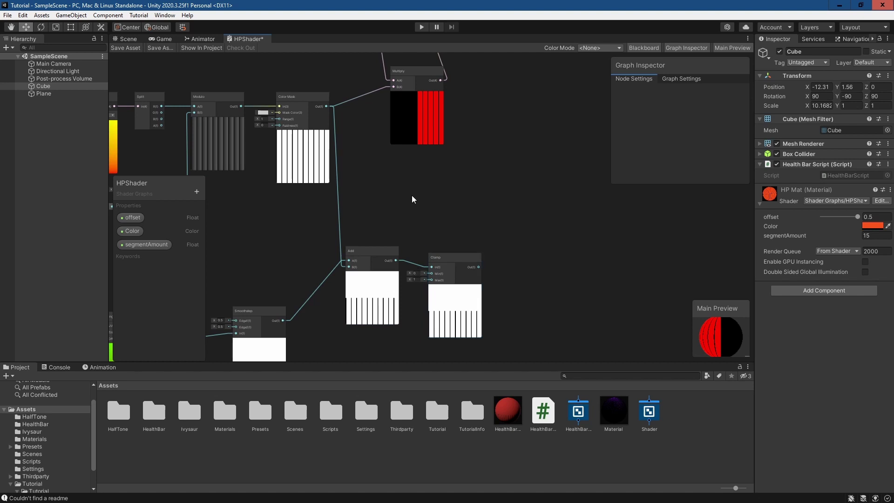
pyautogui.moveTo(449, 259); pyautogui.dragTo(445, 247)
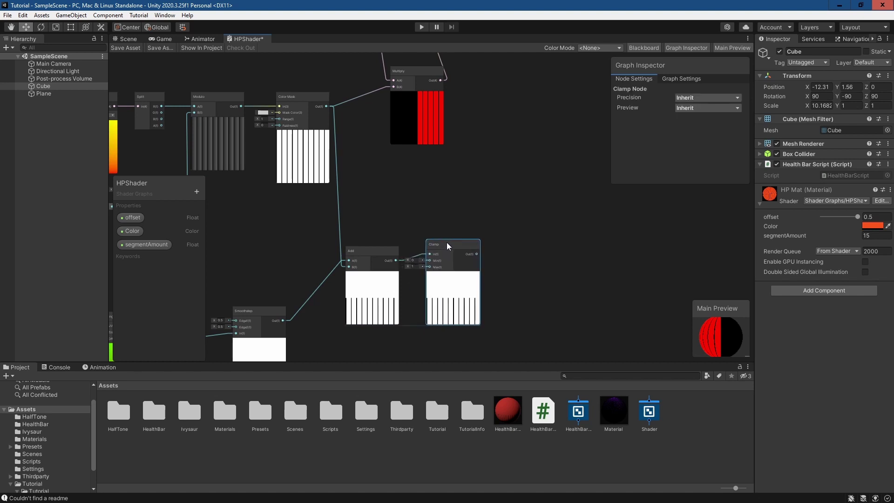
pyautogui.moveTo(368, 178); pyautogui.dragTo(405, 145, button='middle')
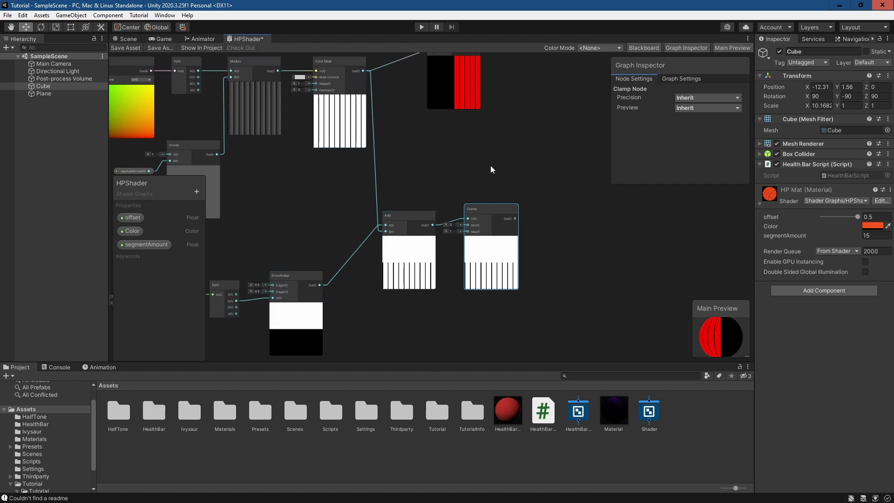
pyautogui.moveTo(491, 167); pyautogui.dragTo(375, 232, button='middle')
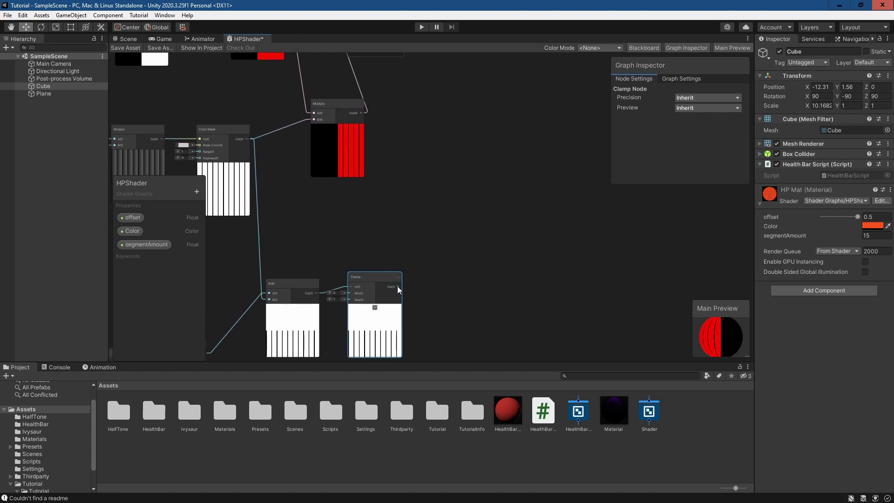
pyautogui.moveTo(398, 286); pyautogui.dragTo(410, 150)
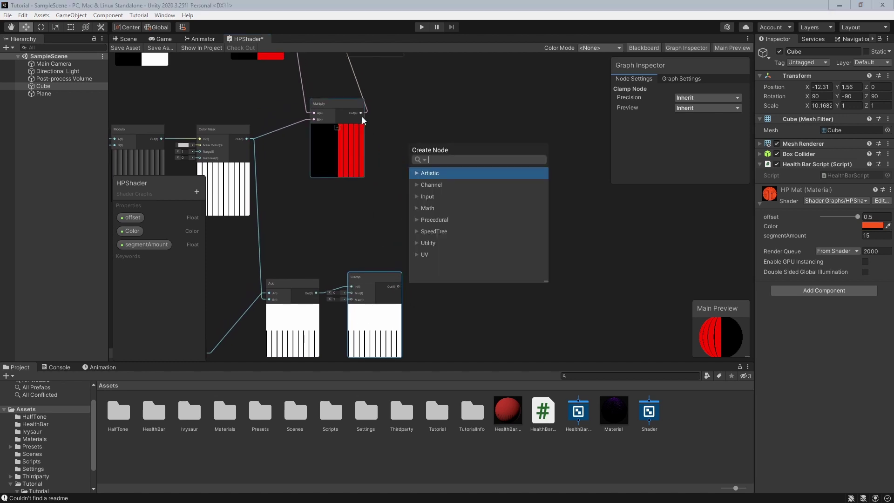
pyautogui.write('mul')
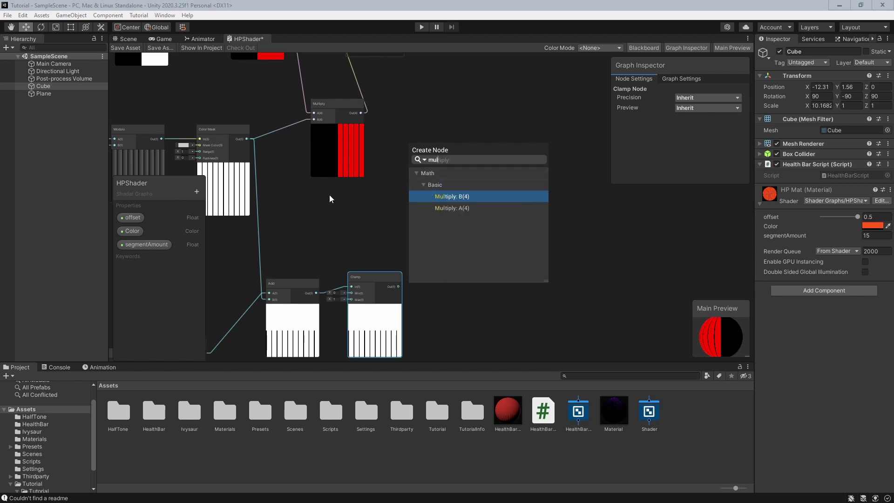
pyautogui.click(340, 213)
# Connect the Clamp output to the B input of the final Multiply node in place of the Color Mask, and save the shader asset
pyautogui.moveTo(398, 286); pyautogui.dragTo(311, 120)
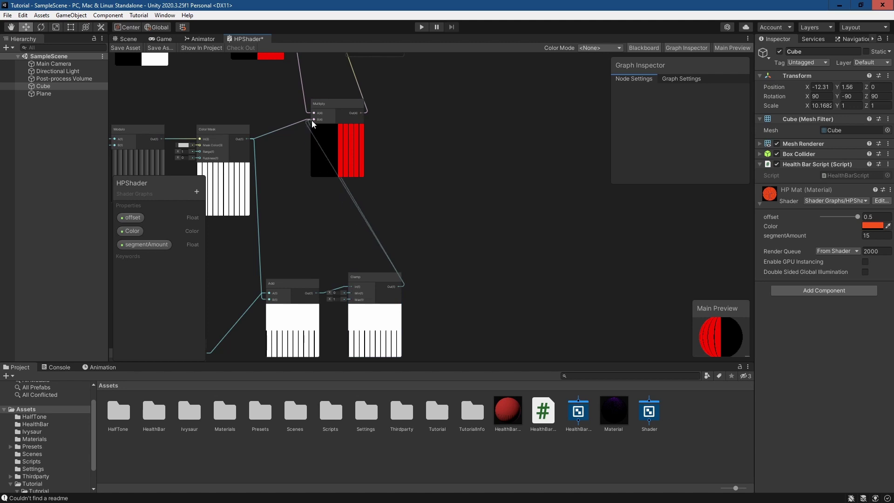
pyautogui.moveTo(374, 116); pyautogui.dragTo(414, 233, button='middle')
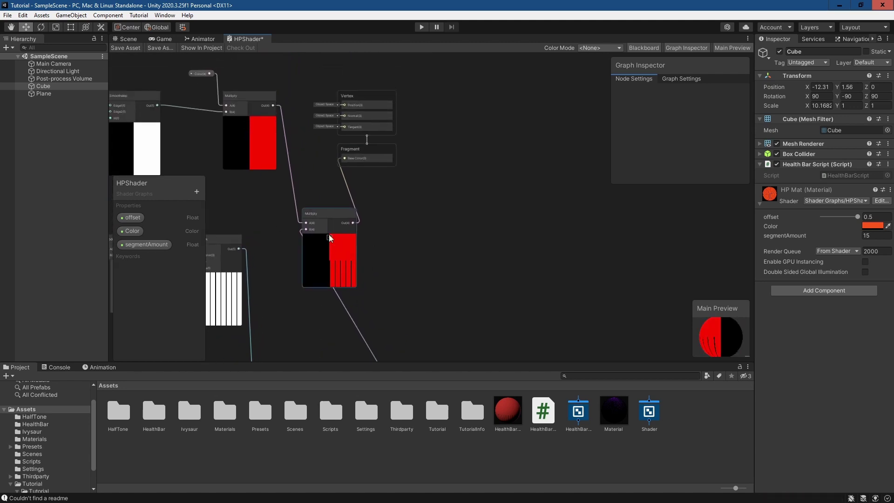
pyautogui.click(129, 49)
# Select the plane in the Scene view and change the HP Mat color from orange to a purer red
pyautogui.click(134, 38)
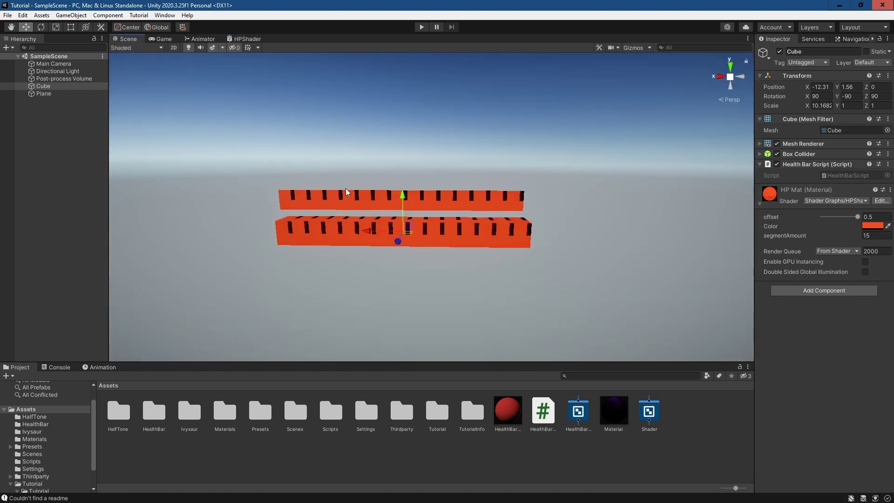
pyautogui.moveTo(464, 166); pyautogui.dragTo(519, 135, button='middle')
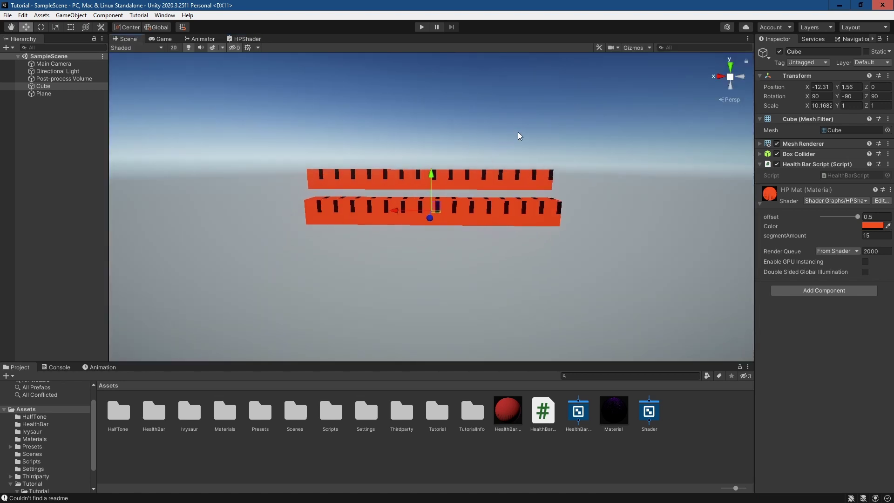
pyautogui.click(501, 180)
pyautogui.click(876, 225)
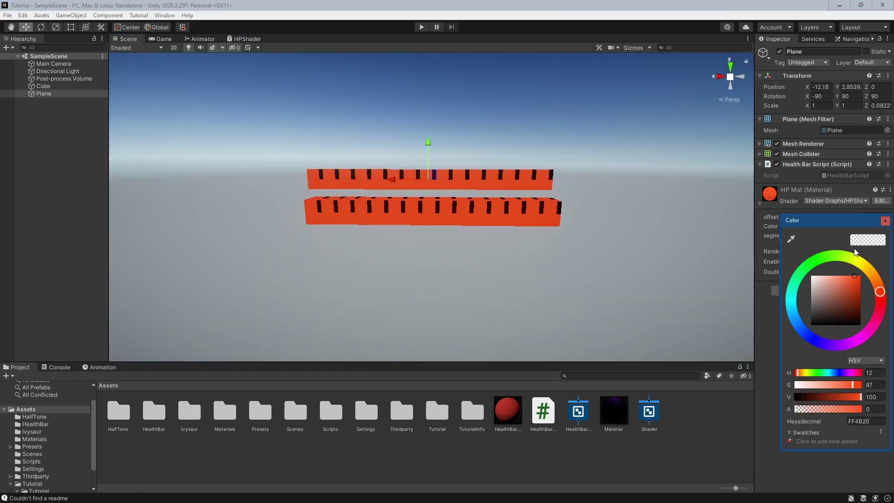
pyautogui.click(880, 300)
# Set the HP Mat segmentAmount to 20 and test the offset slider at 0.11, finishing at 0.5
pyautogui.moveTo(601, 164); pyautogui.dragTo(510, 194, button='middle')
pyautogui.moveTo(857, 218)
pyautogui.mouseDown()
pyautogui.moveTo(826, 218)
pyautogui.moveTo(859, 214)
pyautogui.moveTo(848, 224)
pyautogui.mouseUp()
pyautogui.press('Tab')
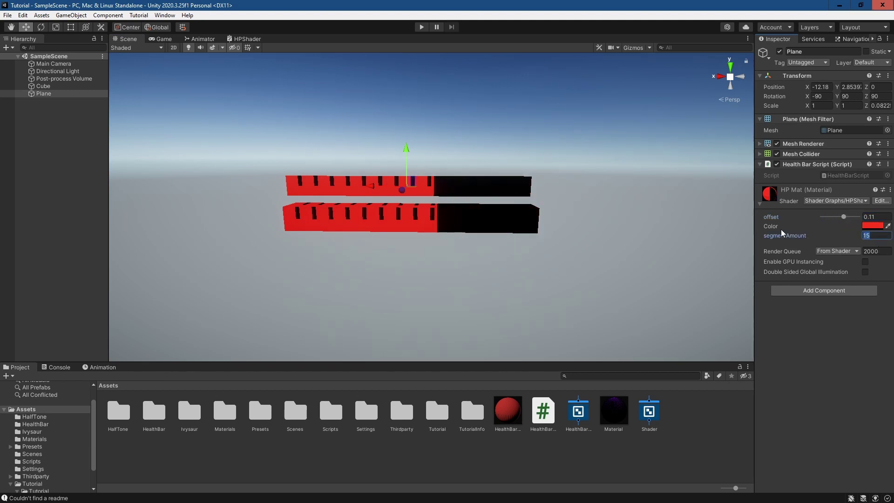
pyautogui.write('20')
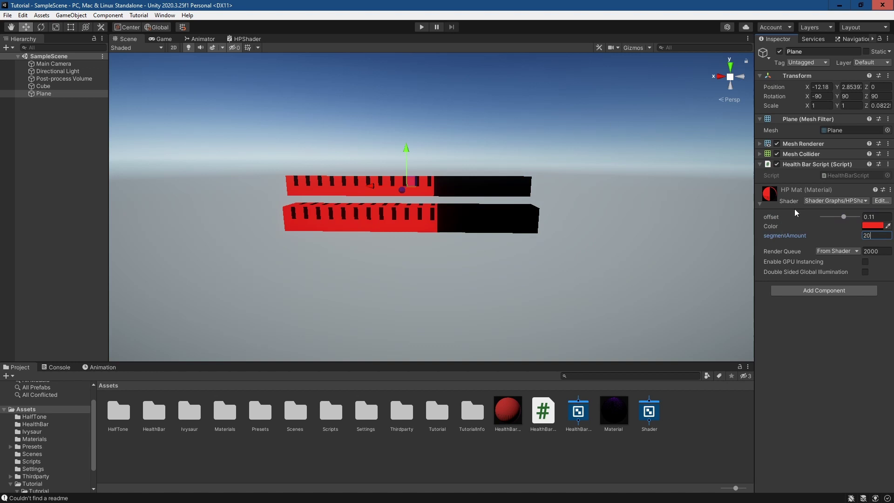
pyautogui.moveTo(844, 218); pyautogui.dragTo(857, 217)
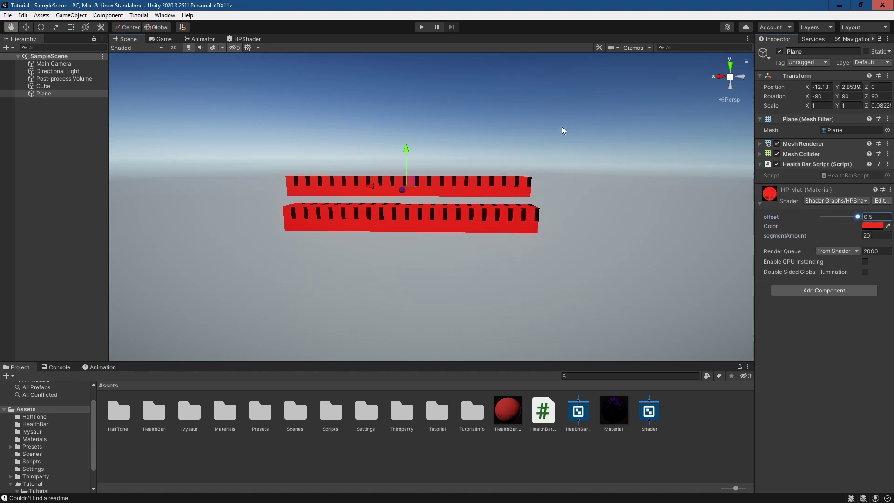
pyautogui.moveTo(562, 127); pyautogui.dragTo(582, 127, button='middle')
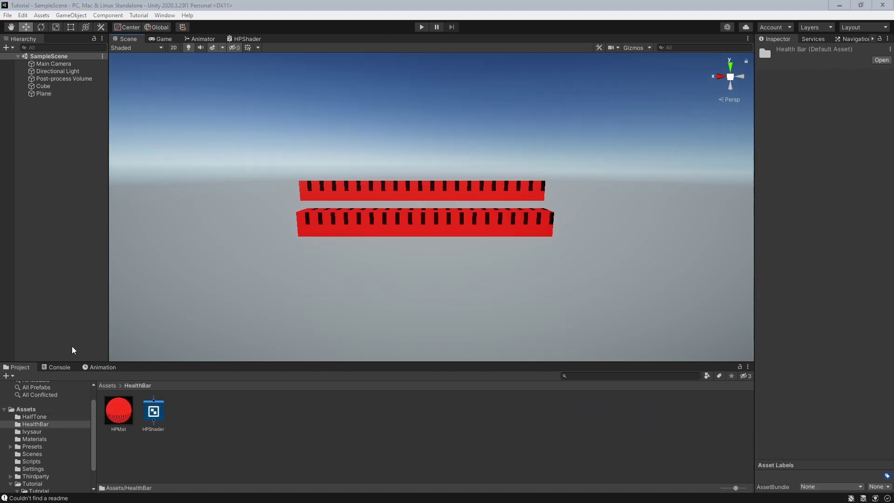
pyautogui.click(378, 437)
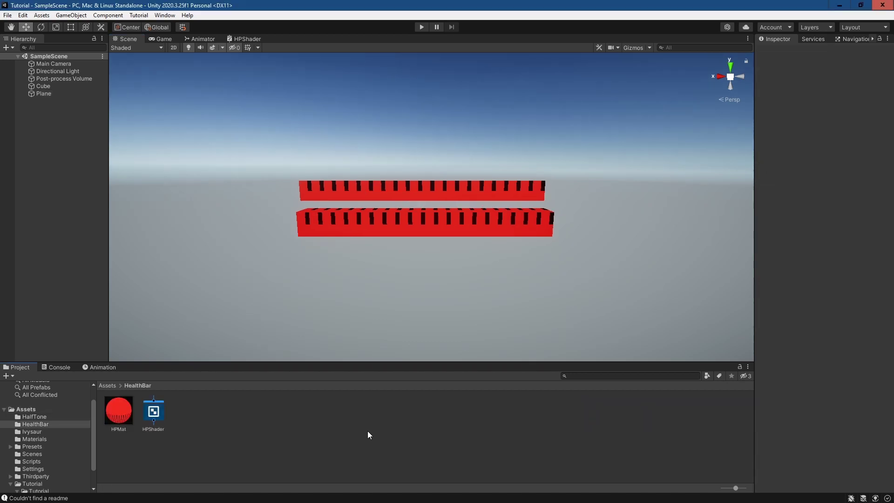
# Create a C# script named HPScript in the HealthBar assets folder
pyautogui.rightClick(336, 421)
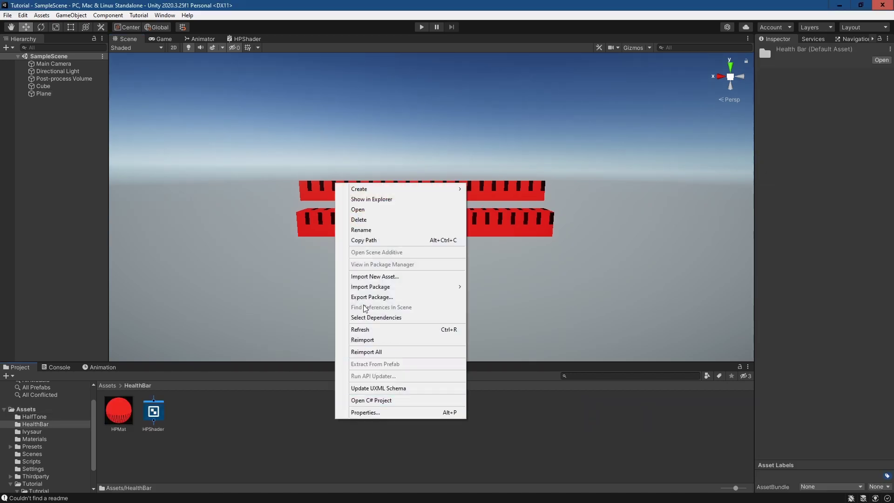
pyautogui.moveTo(391, 189)
pyautogui.click(525, 119)
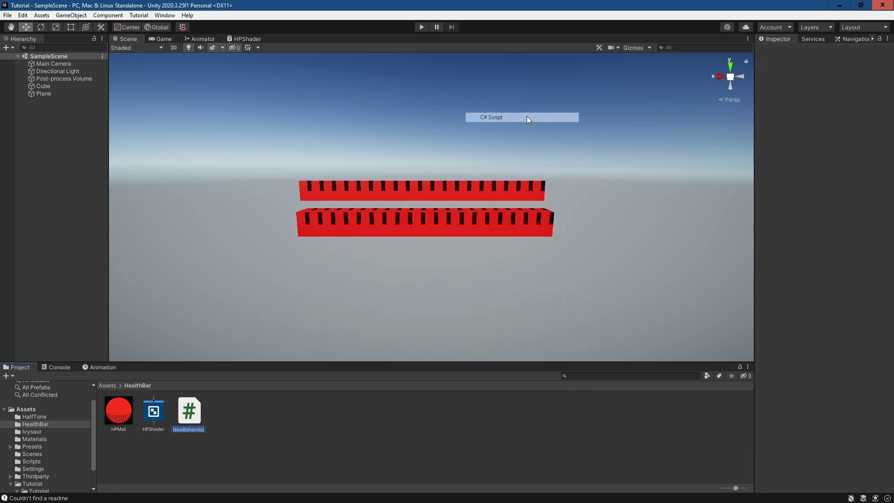
pyautogui.write('HPScript')
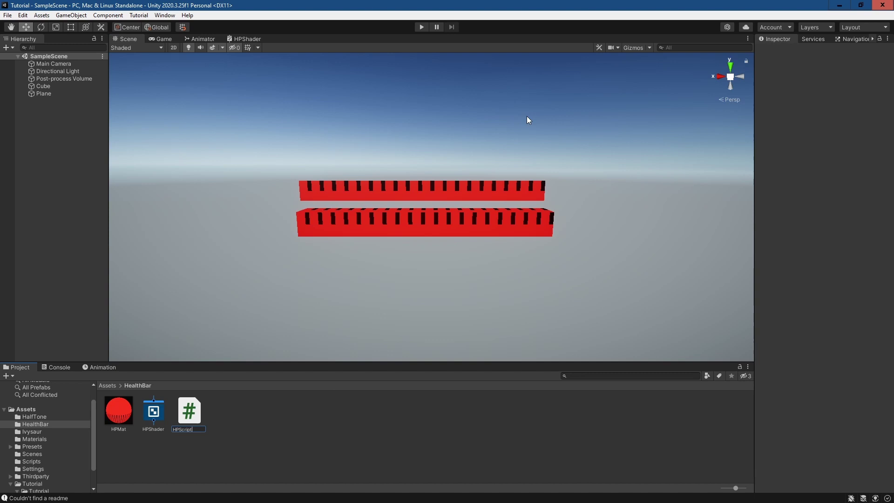
pyautogui.press('Return')
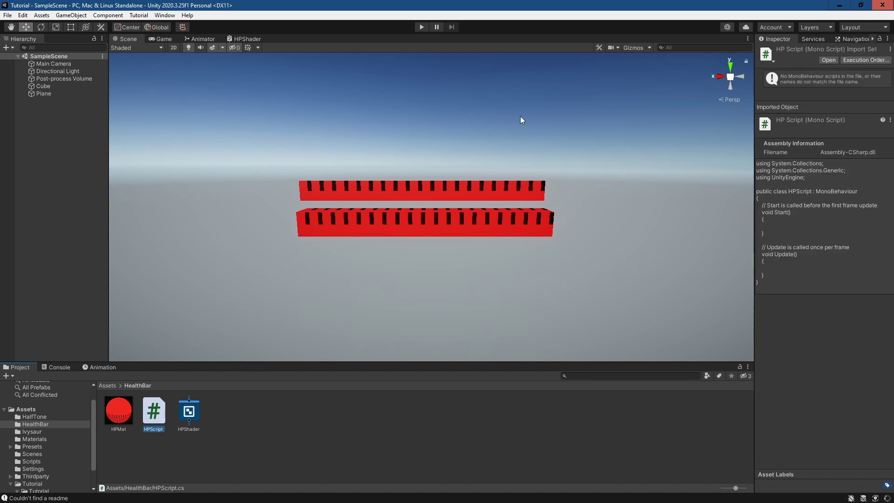
# Remove the Health Bar Script component from the plane and attach HPScript in its place
pyautogui.click(55, 94)
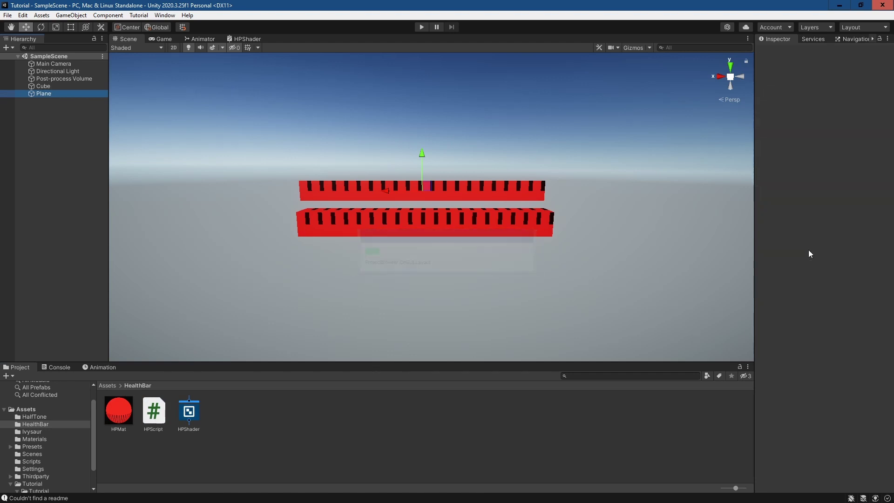
pyautogui.click(888, 165)
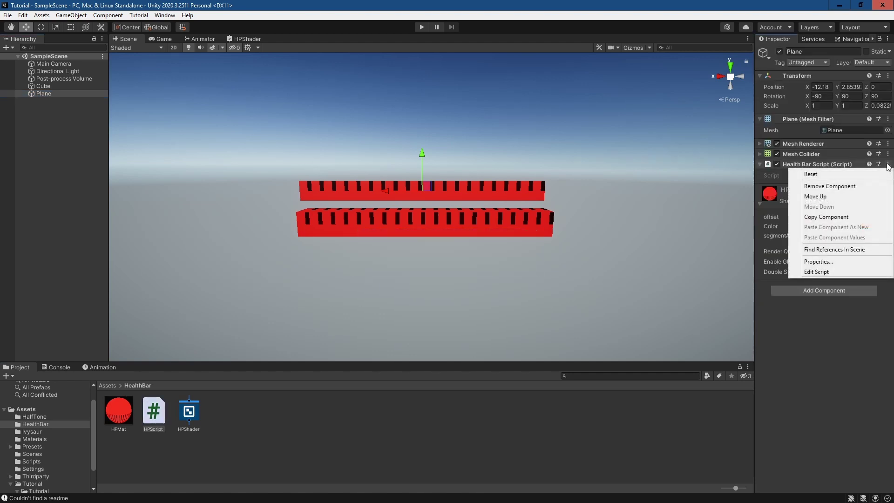
pyautogui.click(847, 187)
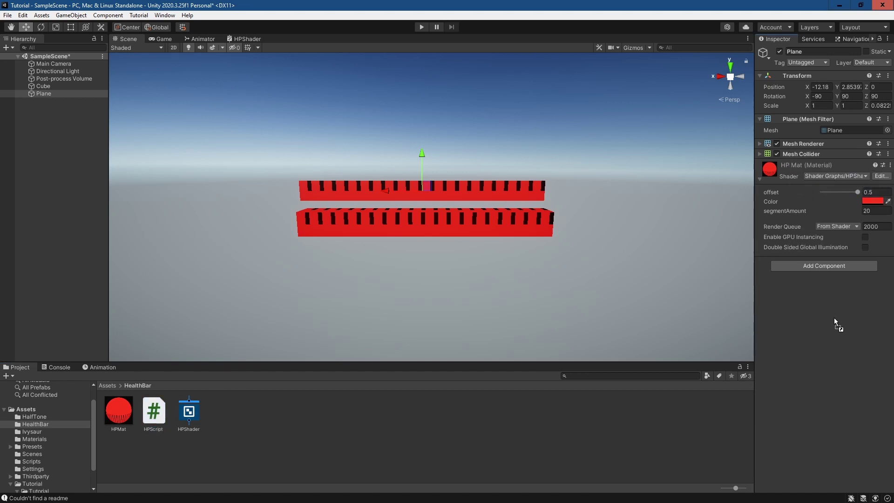
pyautogui.moveTo(834, 318); pyautogui.dragTo(834, 317)
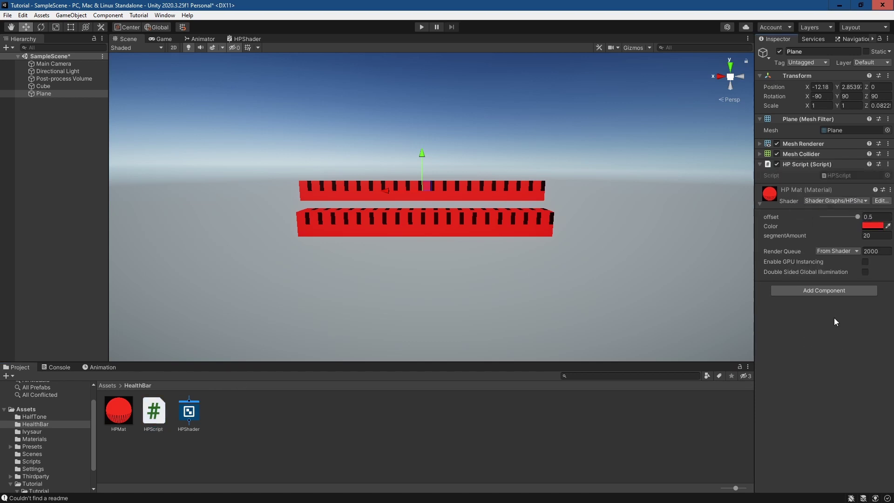
# Open HPScript in Visual Studio and declare a Material field named material at the top of the class
pyautogui.doubleClick(834, 175)
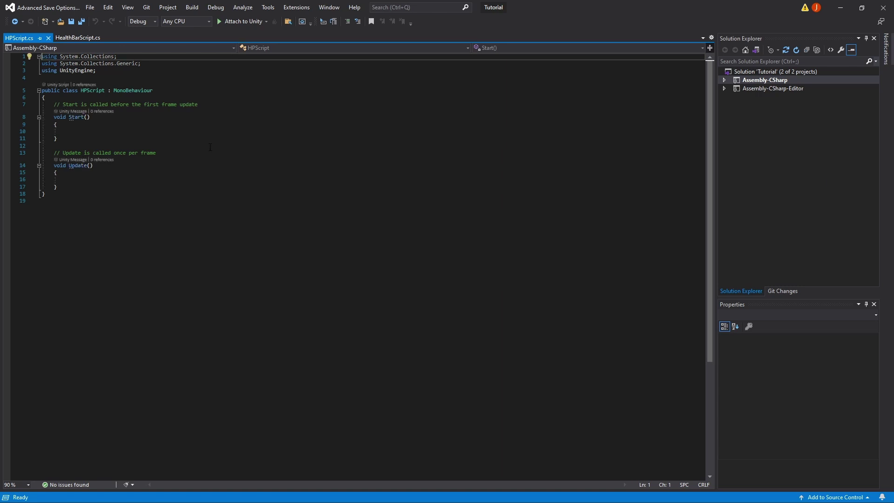
pyautogui.click(100, 131)
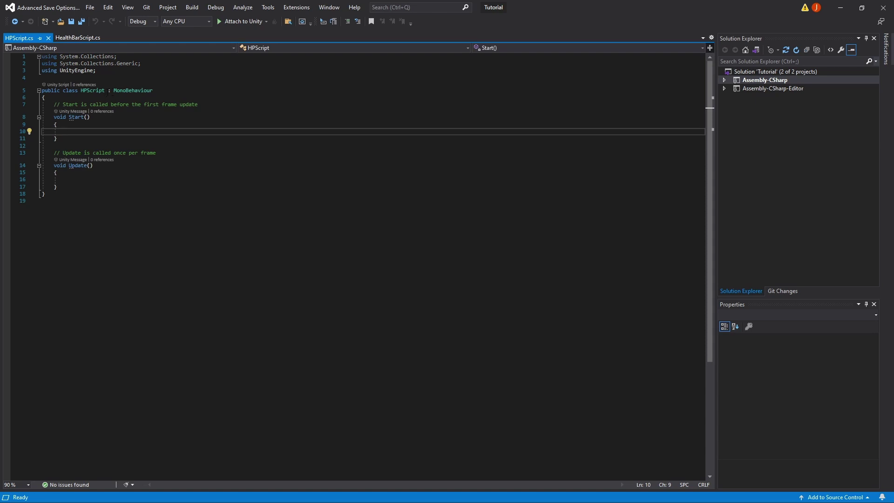
pyautogui.click(65, 98)
pyautogui.press('Return')
pyautogui.press('Return')
pyautogui.press('Up')
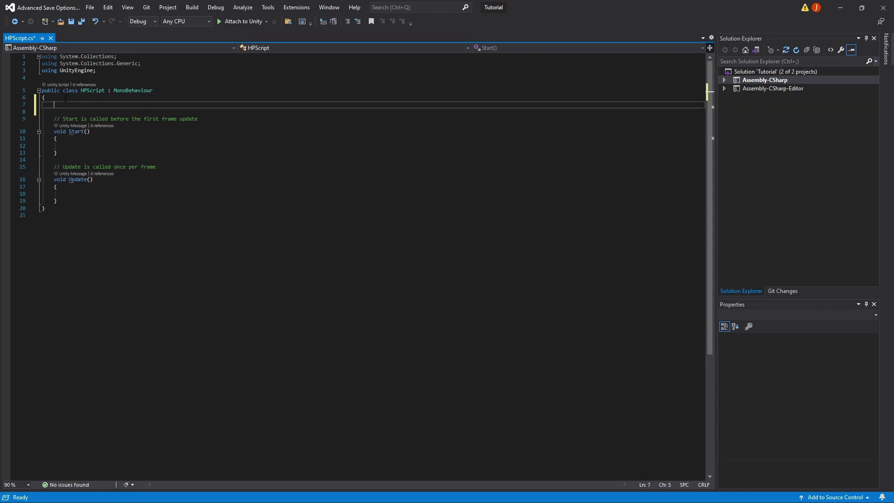
pyautogui.write('Materil')
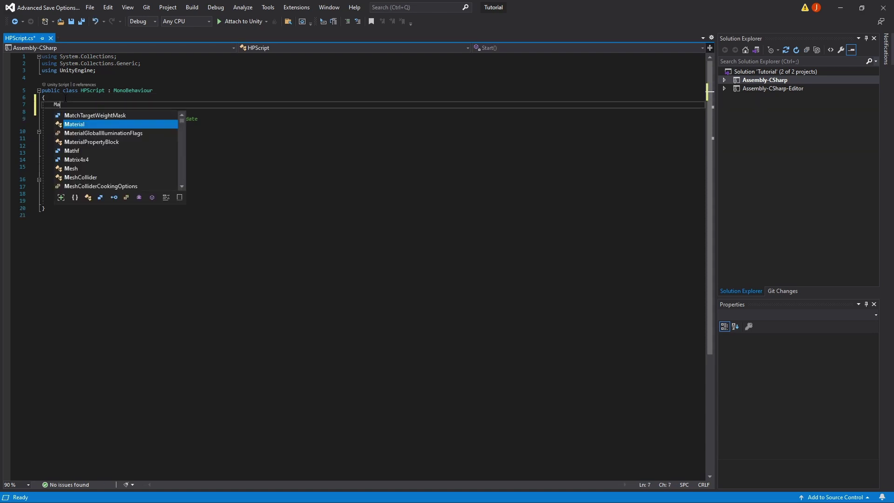
pyautogui.press('Return')
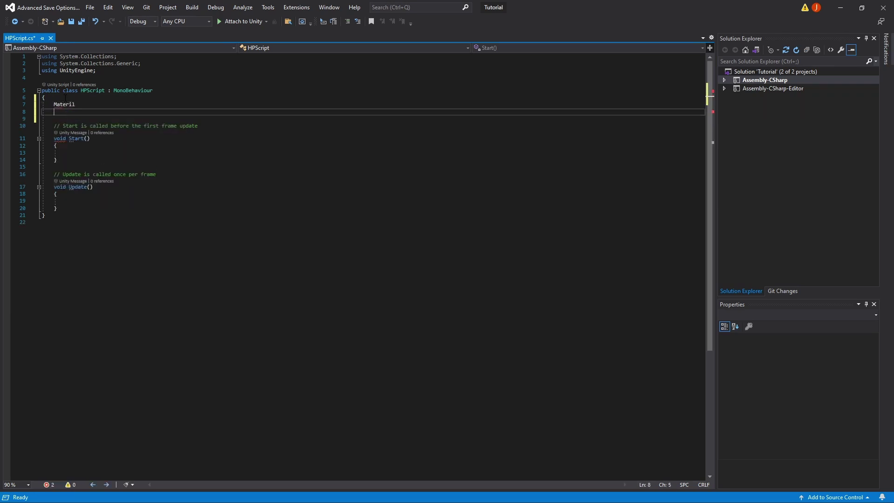
pyautogui.press('BackSpace')
pyautogui.write('l m')
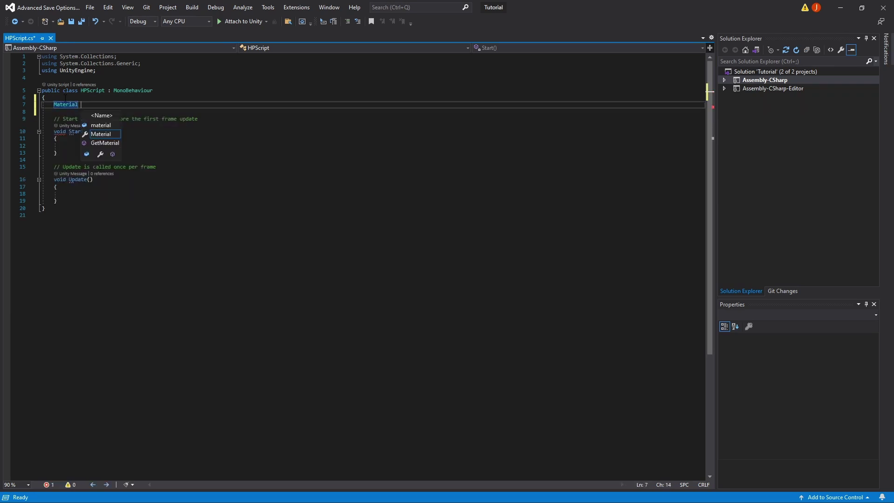
pyautogui.write('a')
pyautogui.press('Escape')
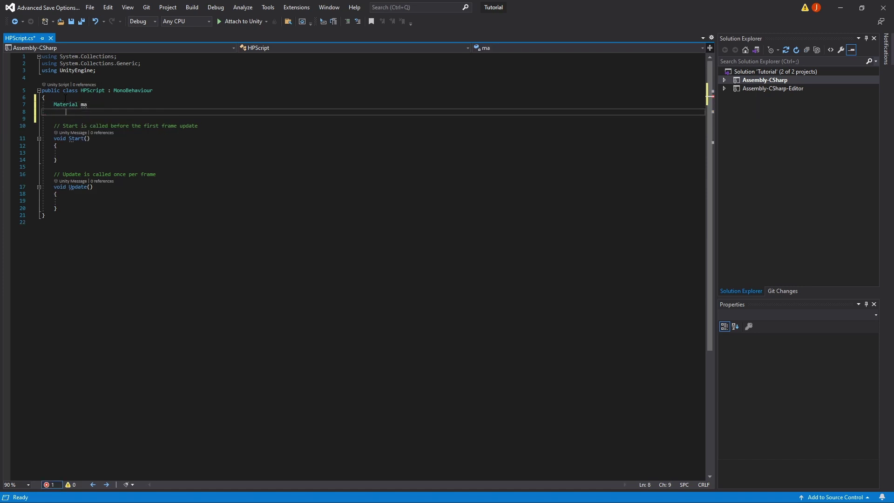
pyautogui.write('terial')
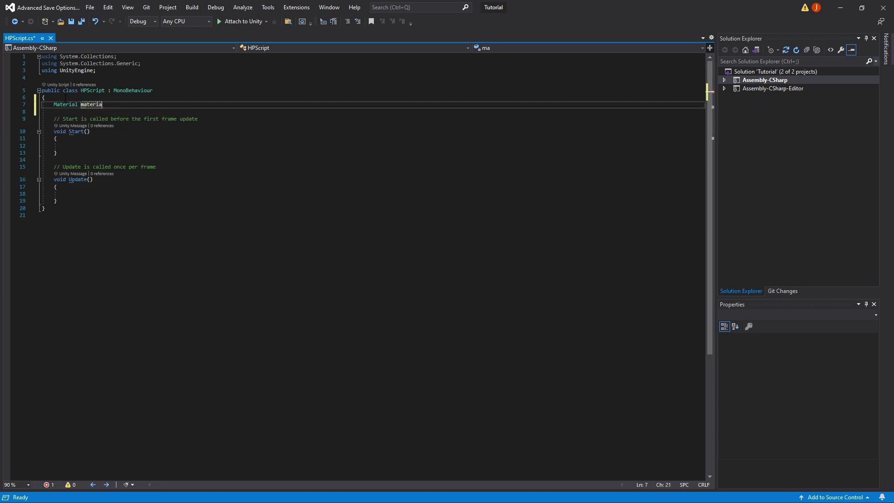
pyautogui.write(';')
pyautogui.press('Return')
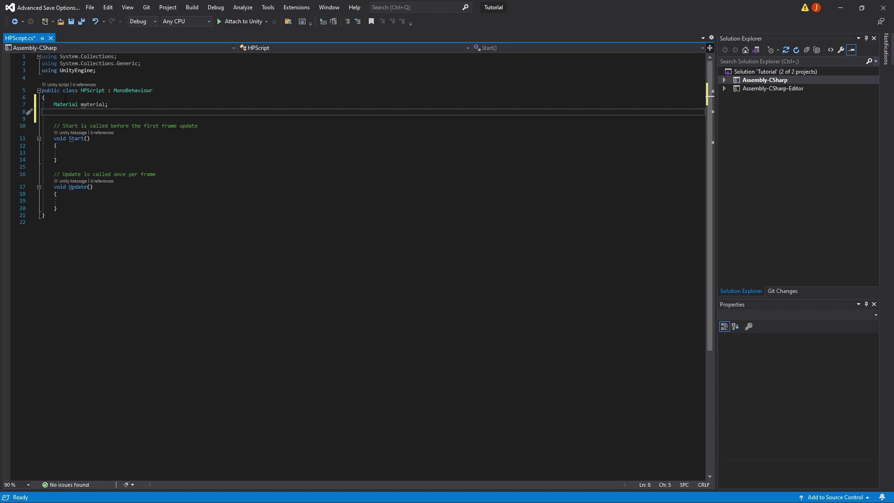
# Declare the float fields maxHealth and currentHealth below the material field, each initialised to 1000
pyautogui.write('float ')
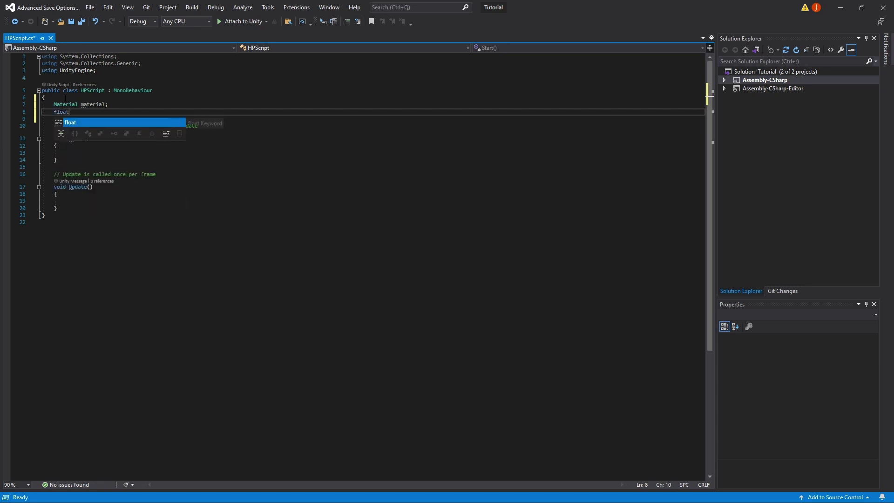
pyautogui.write('max')
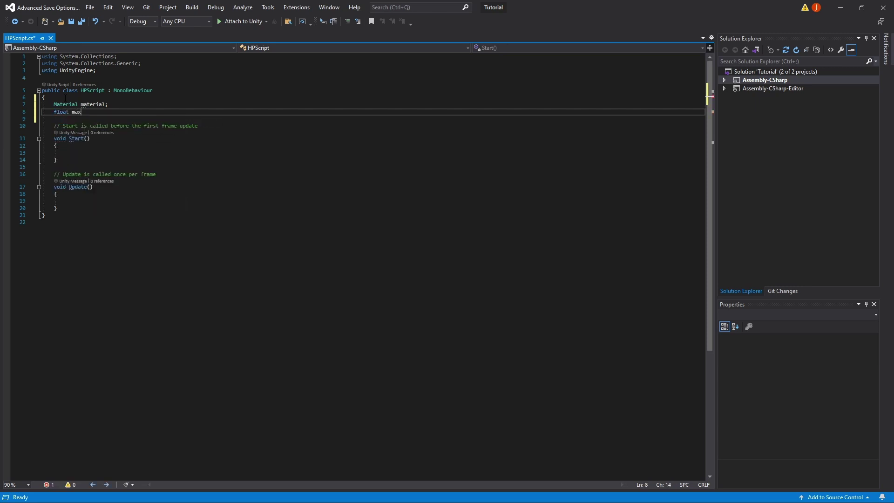
pyautogui.write('Health;')
pyautogui.press('Return')
pyautogui.write('float')
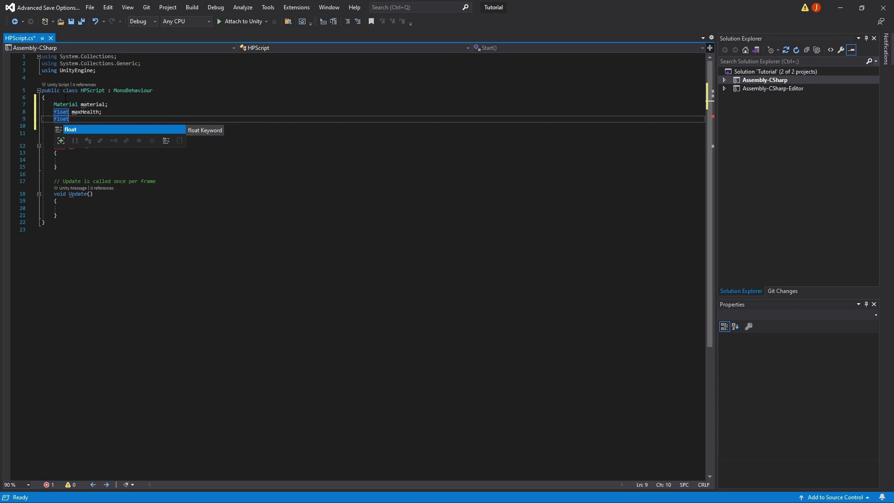
pyautogui.write(' currentH')
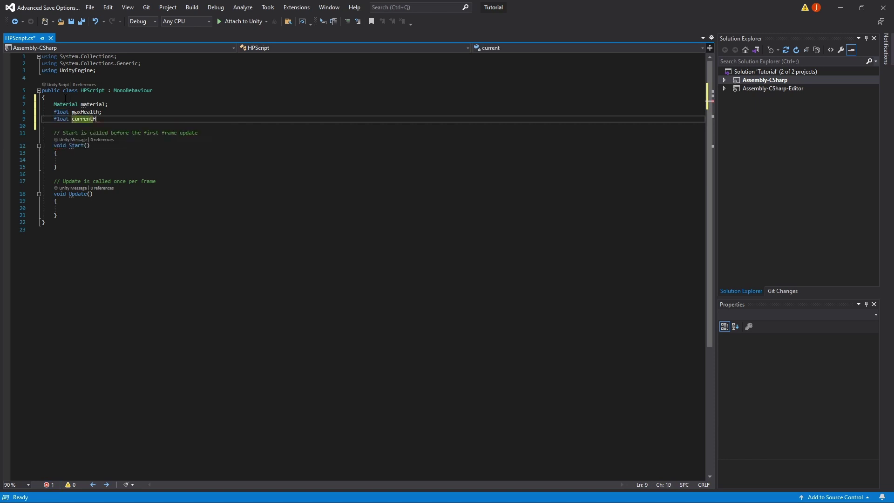
pyautogui.write('ealth =;')
pyautogui.press('Left')
pyautogui.write('= 1')
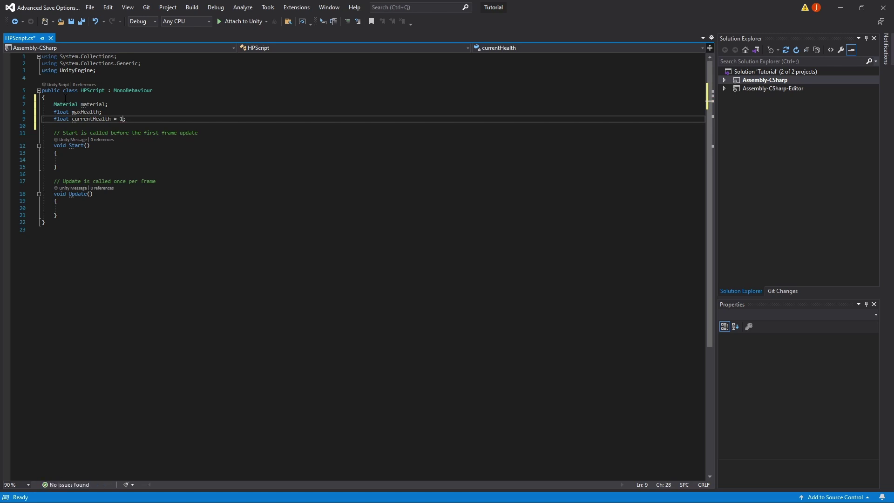
pyautogui.write('000')
pyautogui.press('Up')
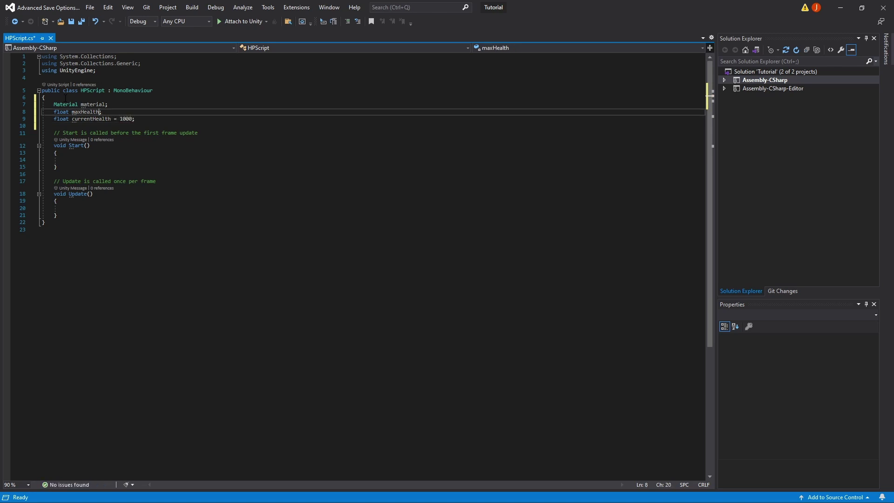
pyautogui.write('= 1000')
pyautogui.press('Down')
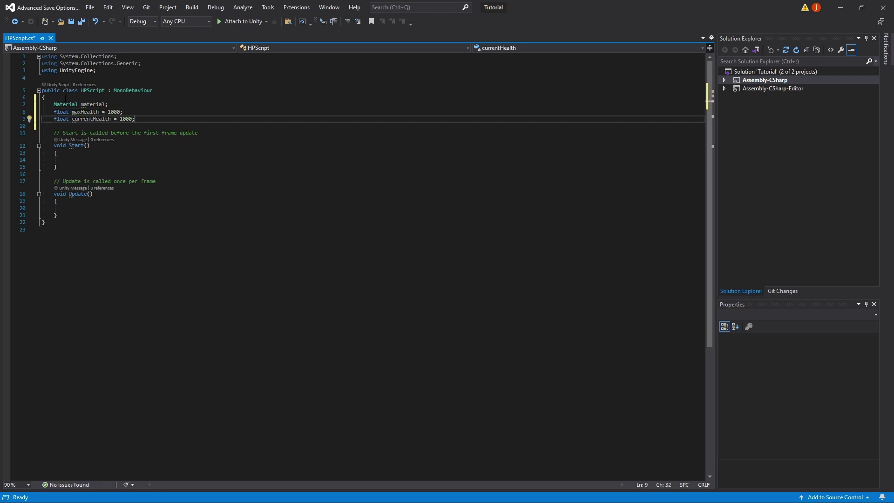
# Declare two unassigned float fields, offsetHealth and segmentHealth, below currentHealth
pyautogui.press('Return')
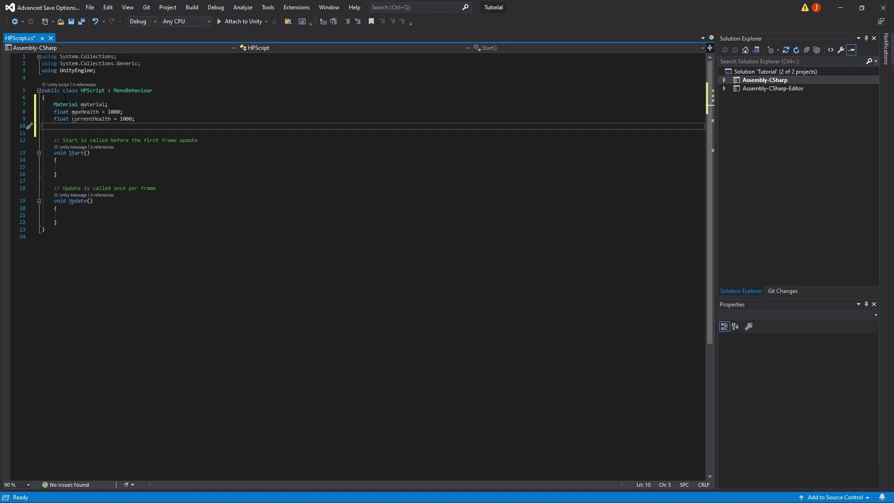
pyautogui.write('float offs')
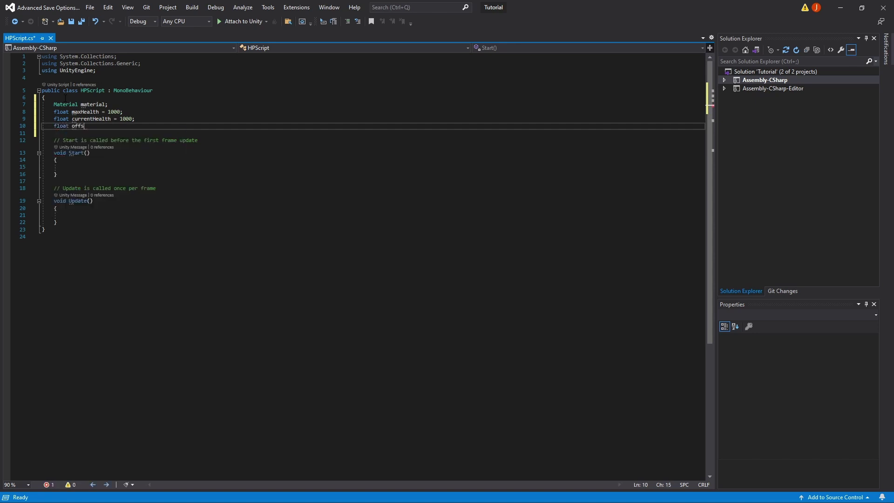
pyautogui.write('etHealth;')
pyautogui.press('Return')
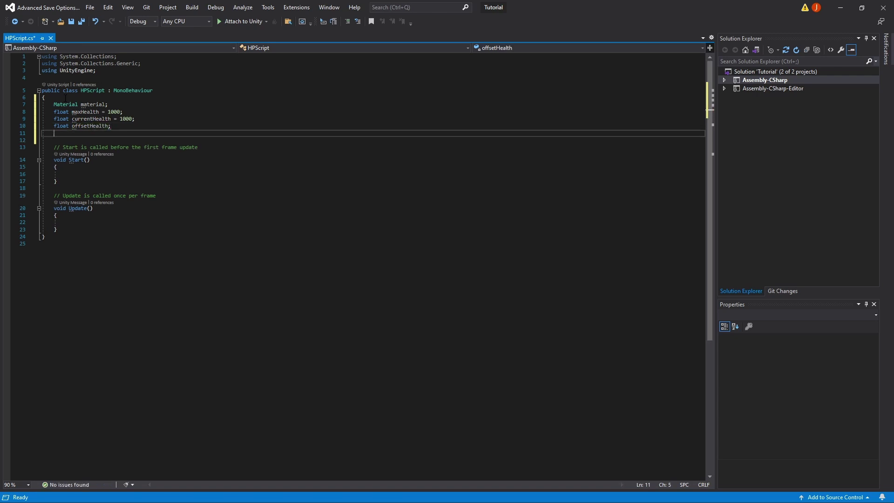
pyautogui.write('float ')
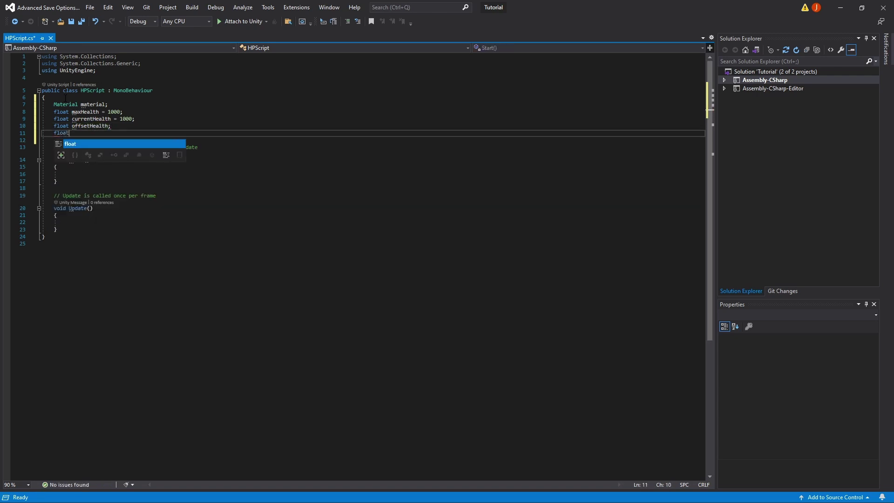
pyautogui.write('segment')
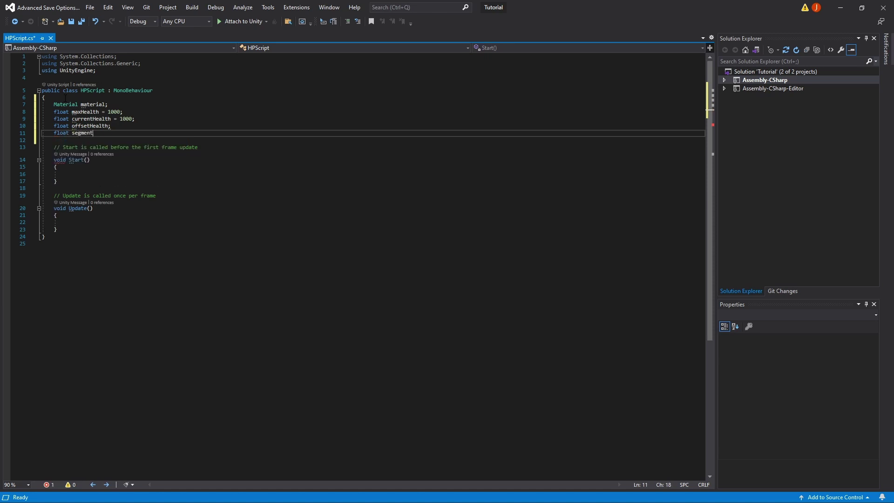
pyautogui.write('Health;')
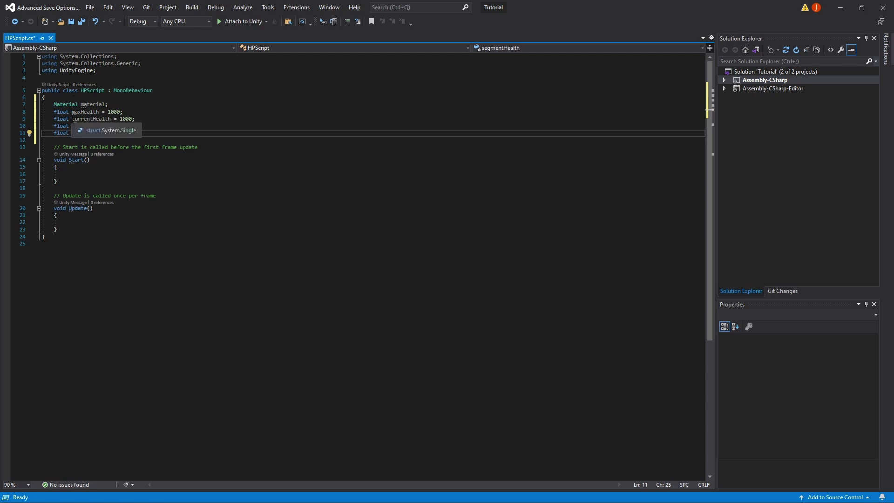
# In Start(), assign the renderer's material to the field with material = this.GetComponent<Renderer>().material;
pyautogui.click(96, 175)
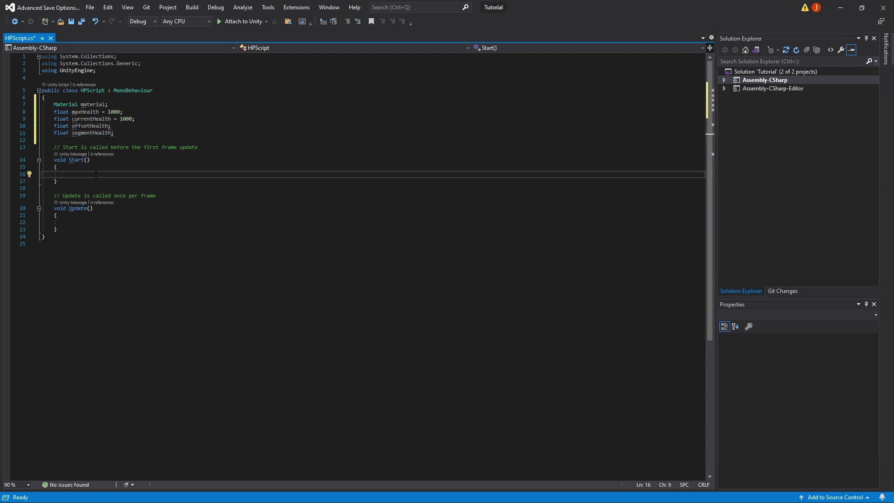
pyautogui.write('material')
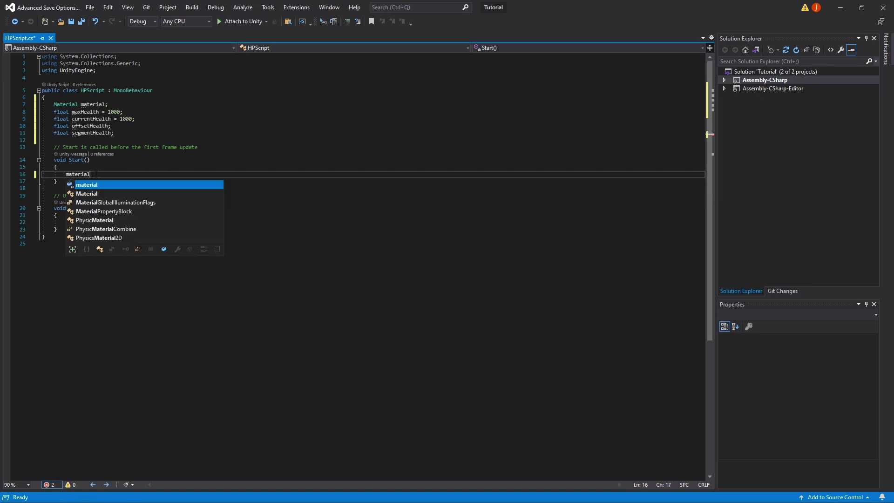
pyautogui.press('Escape')
pyautogui.write('= ')
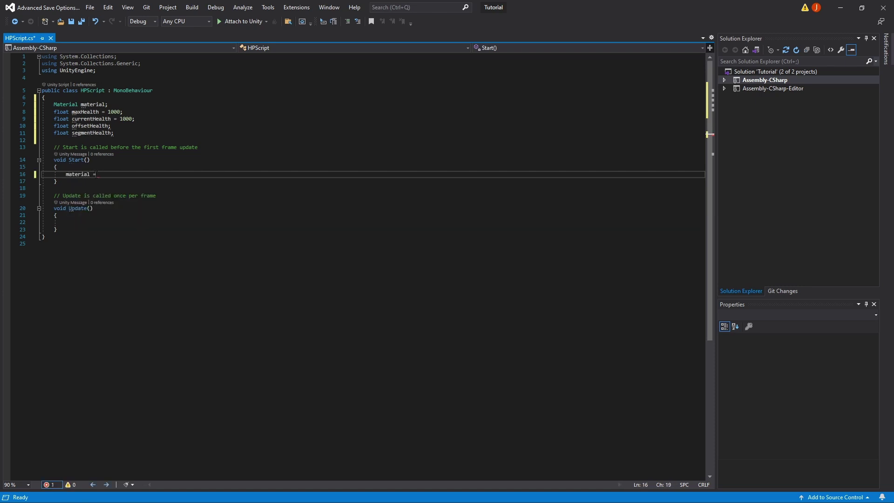
pyautogui.write('this.get')
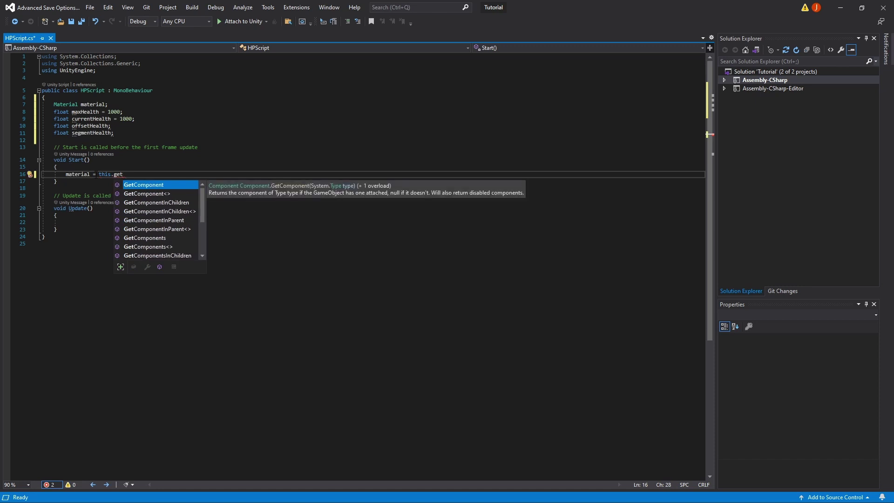
pyautogui.press('Tab')
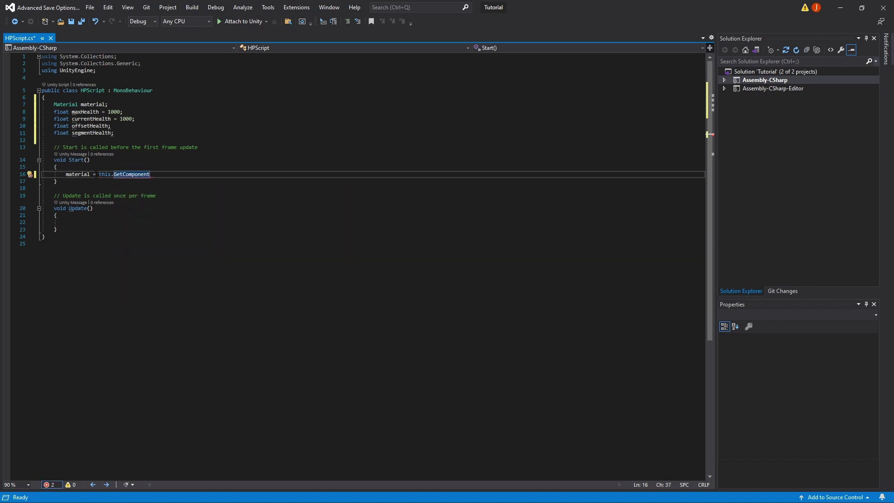
pyautogui.write('<ren')
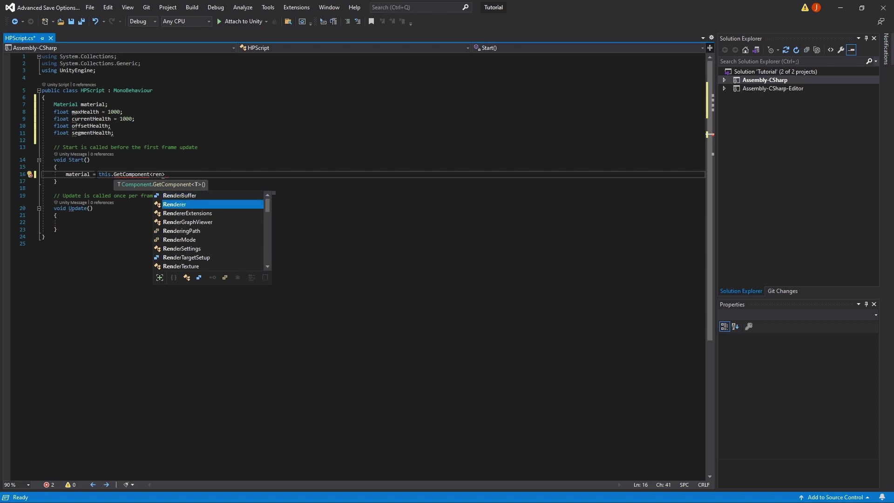
pyautogui.write('>')
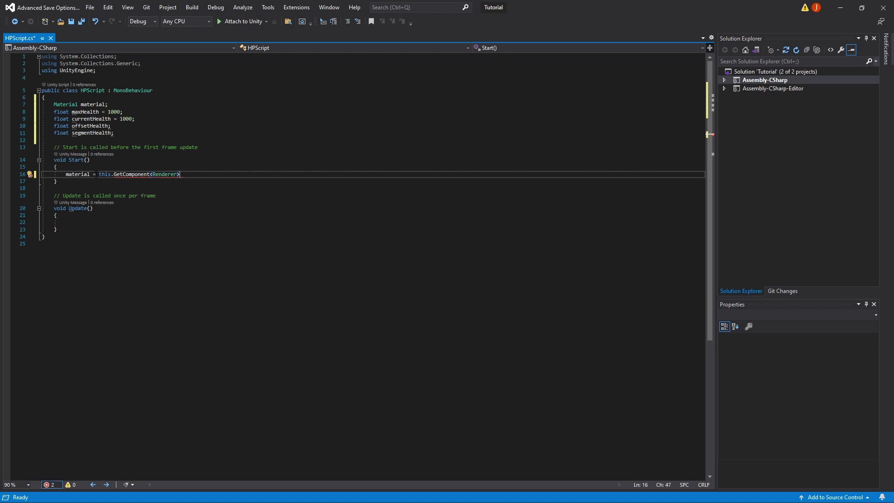
pyautogui.write('().')
pyautogui.press('Escape')
pyautogui.write('material;')
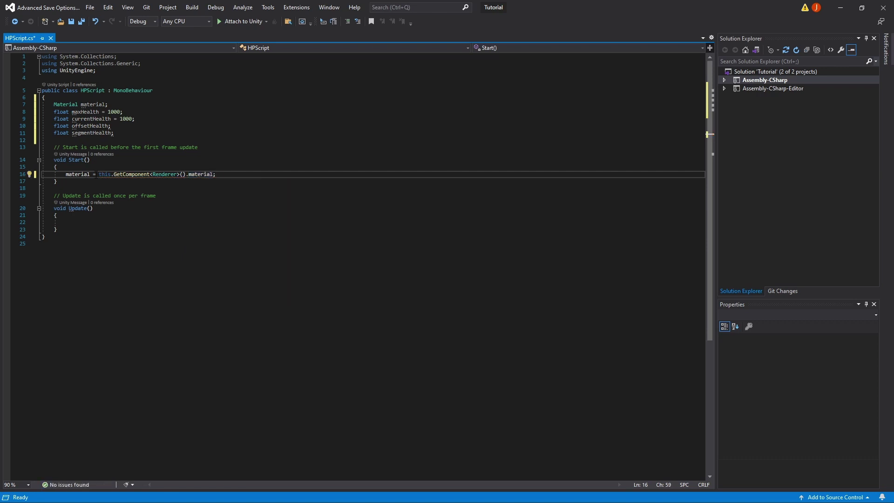
pyautogui.moveTo(150, 174); pyautogui.dragTo(110, 174)
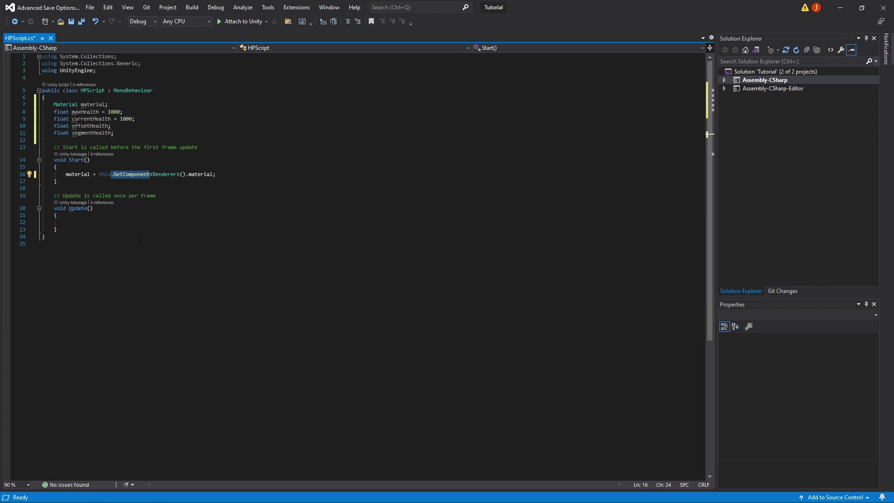
# In Update(), add an if block with braces that checks Input.GetKeyDown("b")
pyautogui.click(107, 224)
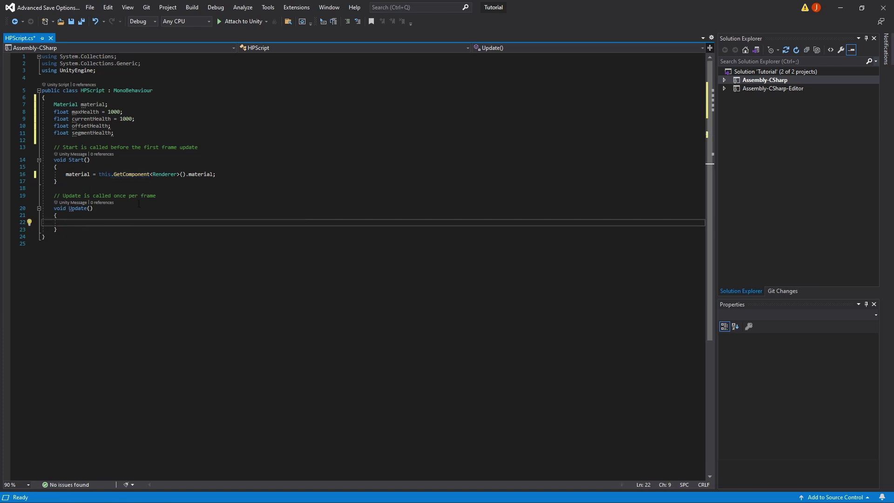
pyautogui.write('if')
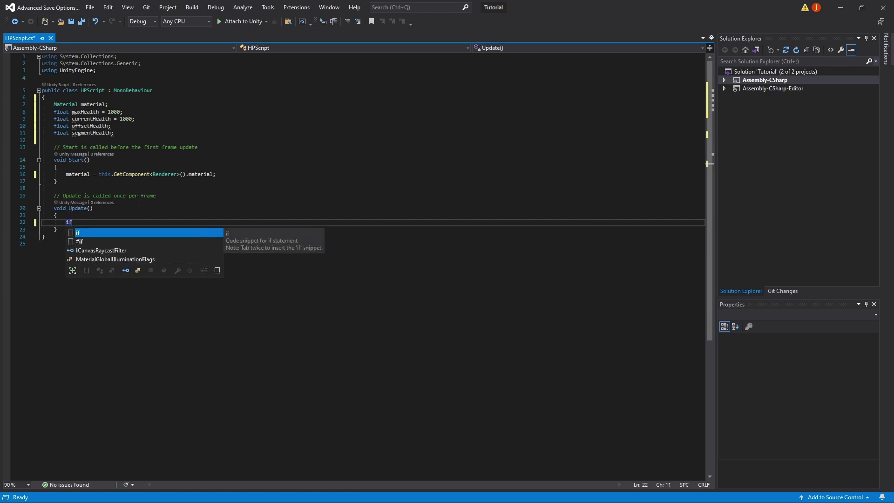
pyautogui.write('(input')
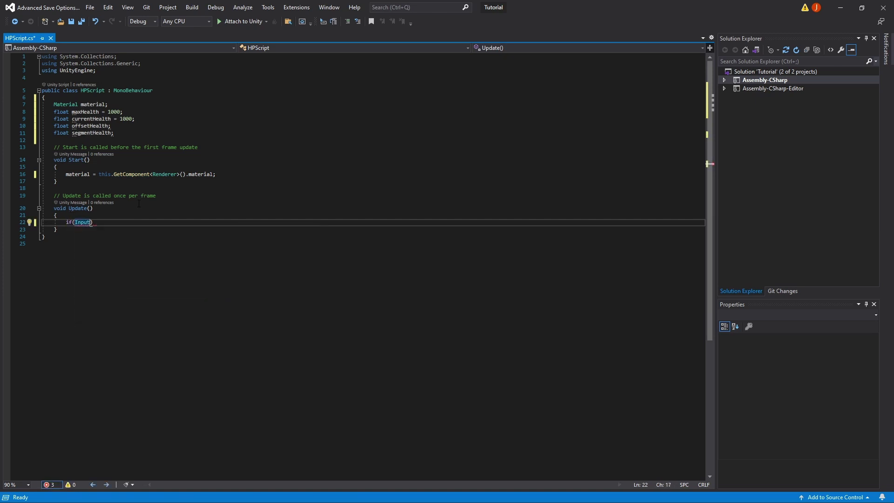
pyautogui.write('.get')
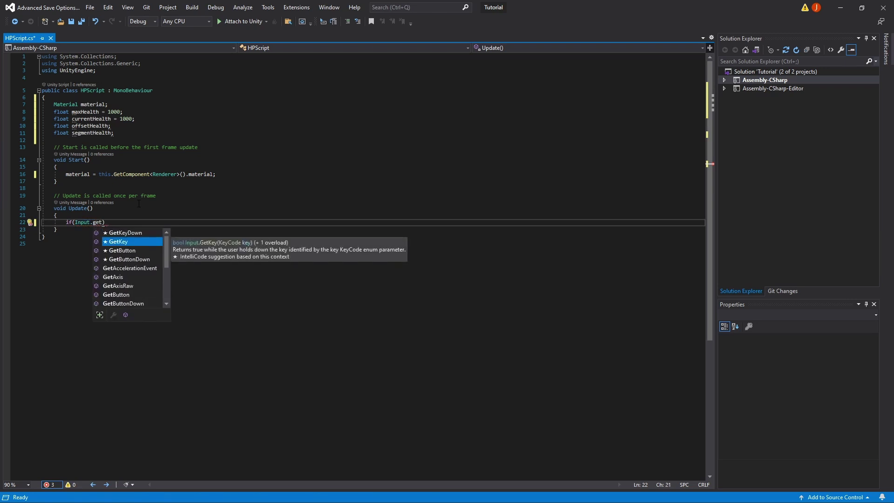
pyautogui.press('Up')
pyautogui.press('Tab')
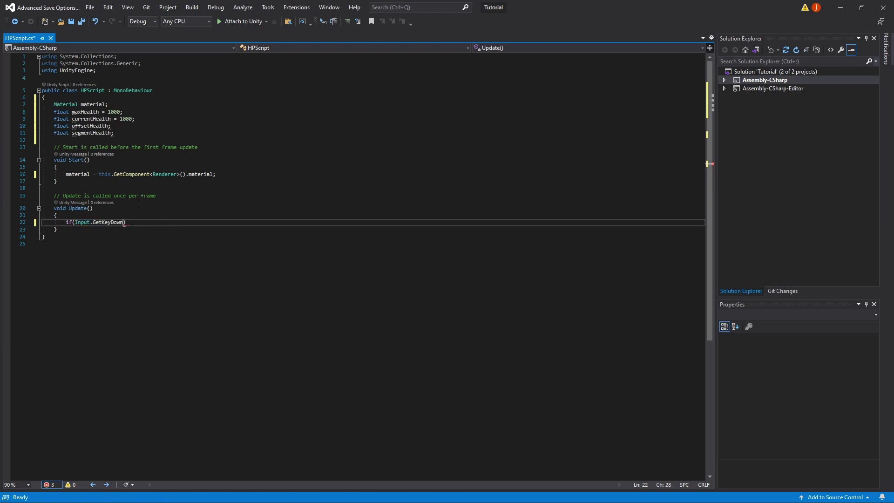
pyautogui.write('(')
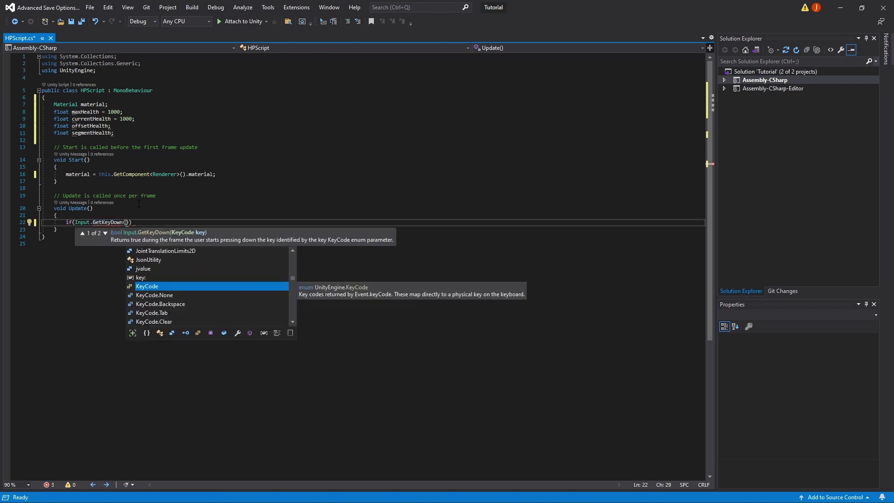
pyautogui.write('"b"')
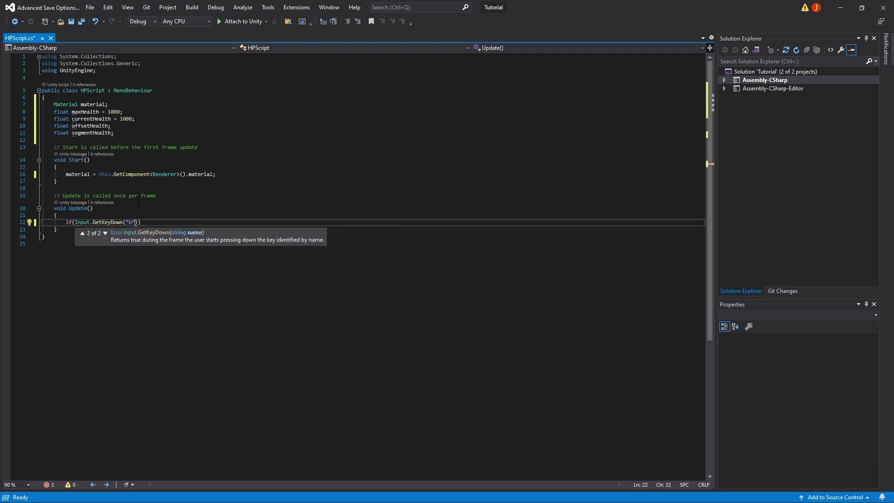
pyautogui.write('))')
pyautogui.press('Return')
pyautogui.write('{')
pyautogui.press('Return')
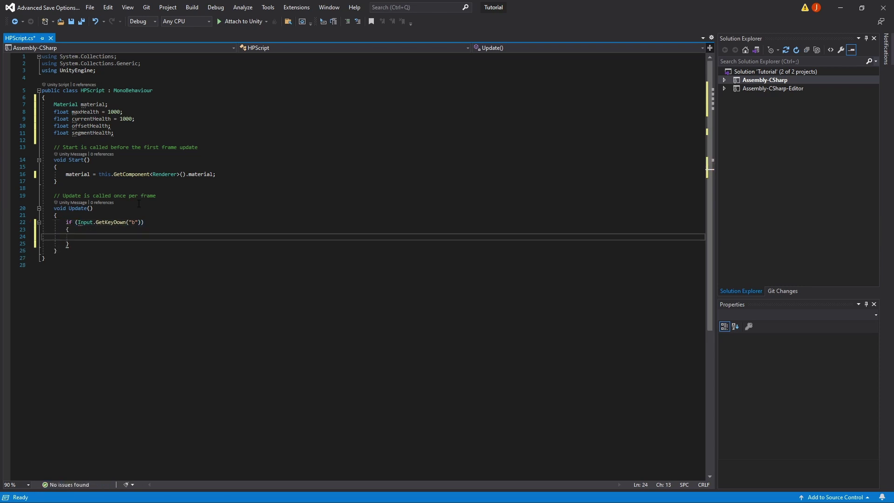
# Inside the "b" key block, subtract 100 from currentHealth with currentHealth -= 100;
pyautogui.write('currentHealth')
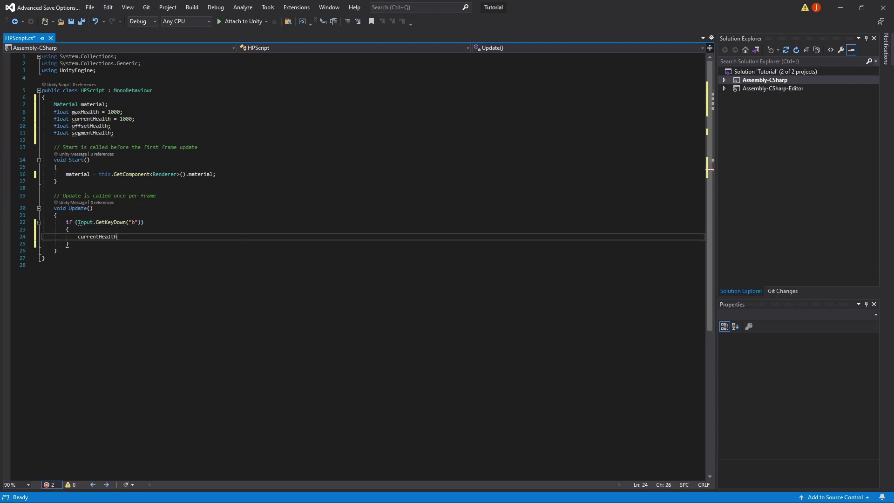
pyautogui.write(' -= 100;')
pyautogui.click(128, 248)
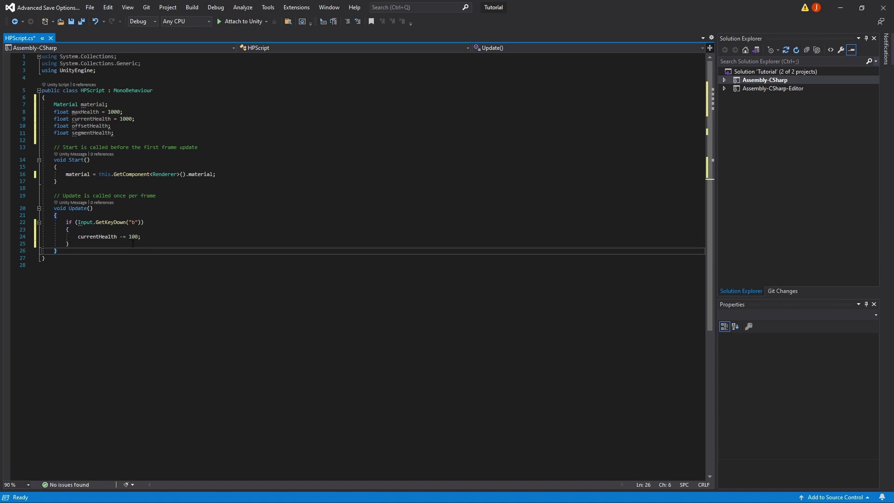
# Duplicate the "b" key block directly below it and change the copy to check "v" and run currentHealth += 100;
pyautogui.moveTo(133, 244); pyautogui.dragTo(59, 223)
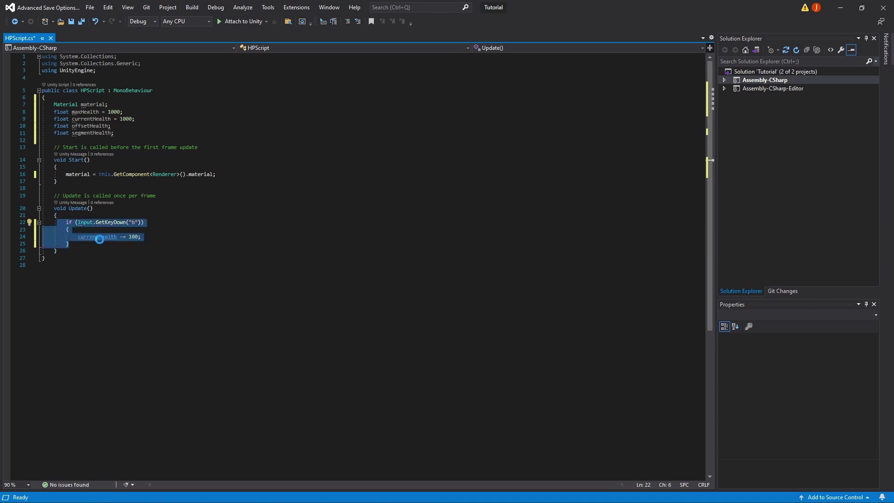
pyautogui.hotkey('ctrl', 'c')
pyautogui.click(106, 246)
pyautogui.press('Return')
pyautogui.hotkey('ctrl', 'v')
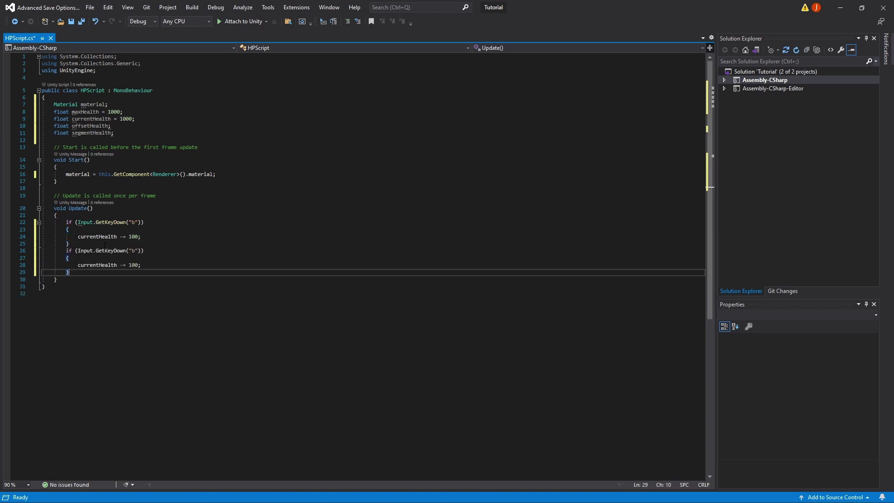
pyautogui.doubleClick(134, 251)
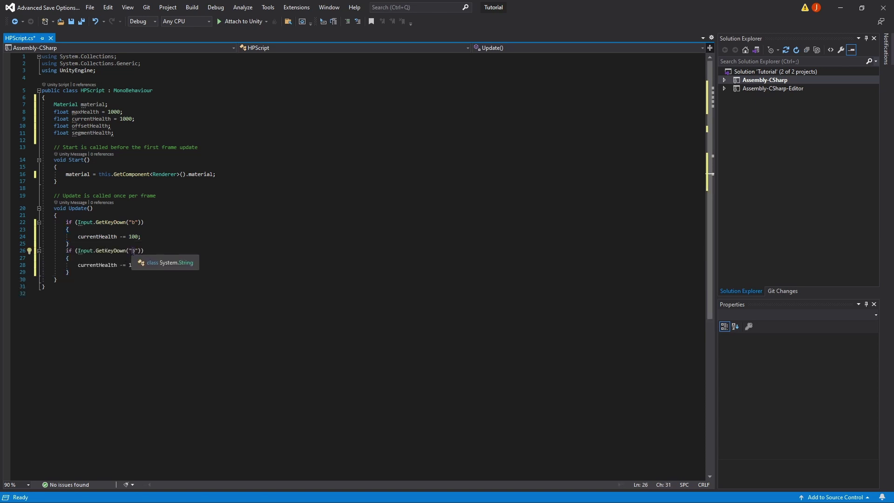
pyautogui.write('v')
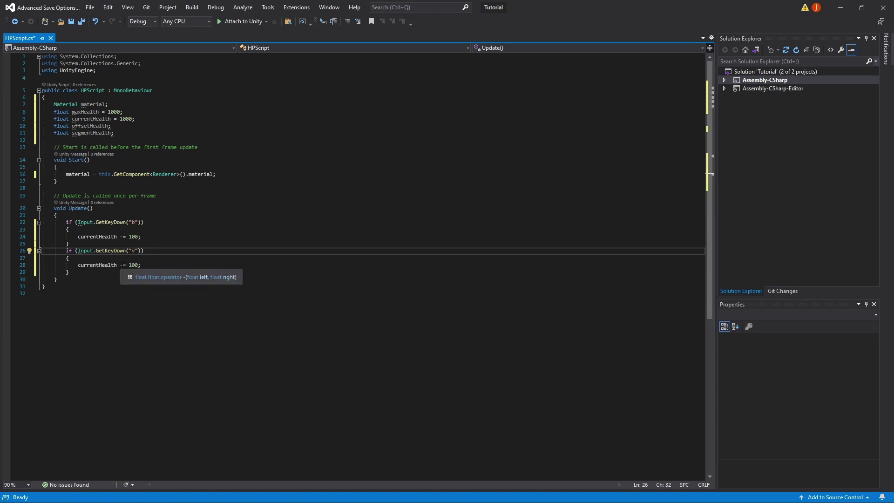
pyautogui.click(121, 265)
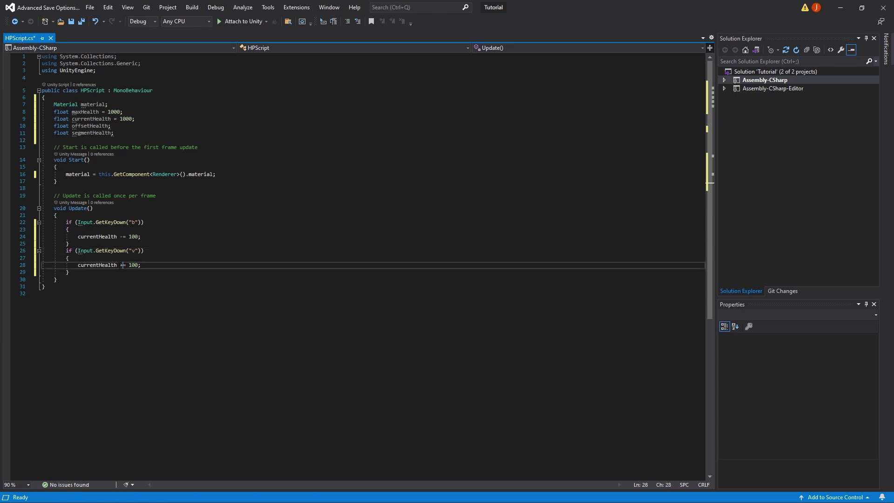
pyautogui.press('Delete')
pyautogui.write('+')
# Add the line maxHealth += 100; below the currentHealth line in the "v" key block
pyautogui.click(164, 265)
pyautogui.press('Return')
pyautogui.write('max')
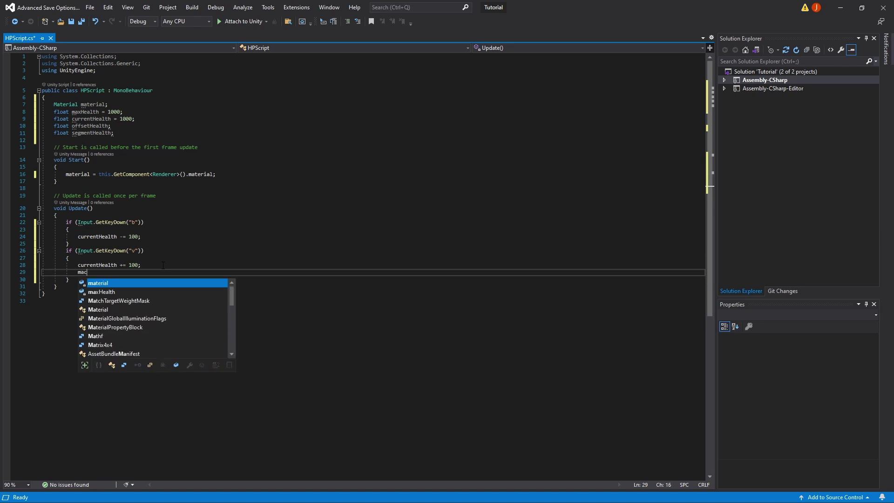
pyautogui.write('Health +')
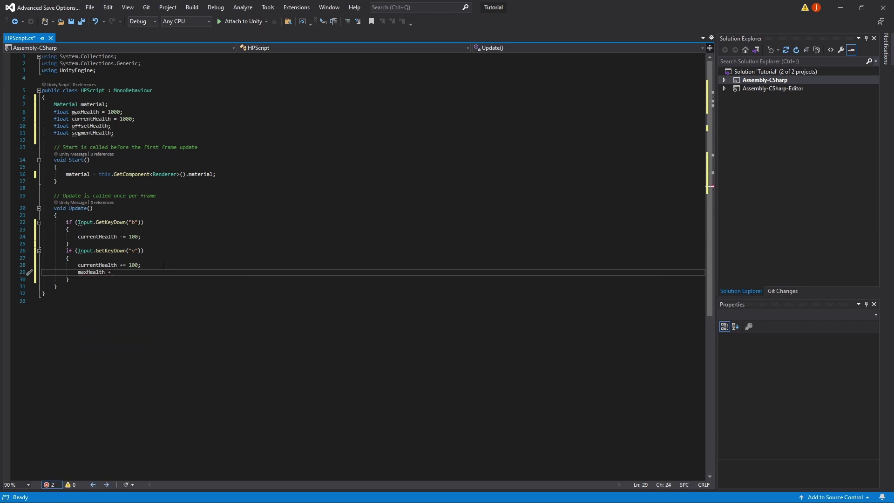
pyautogui.write('= 100;')
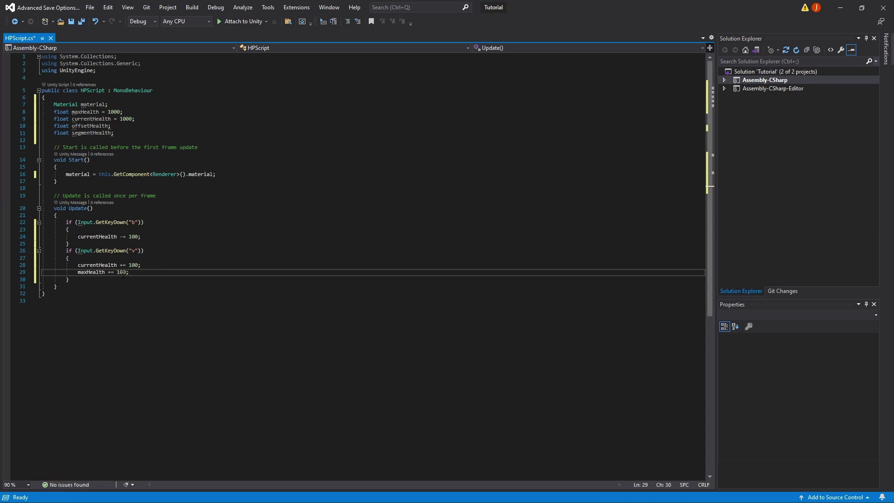
pyautogui.doubleClick(91, 272)
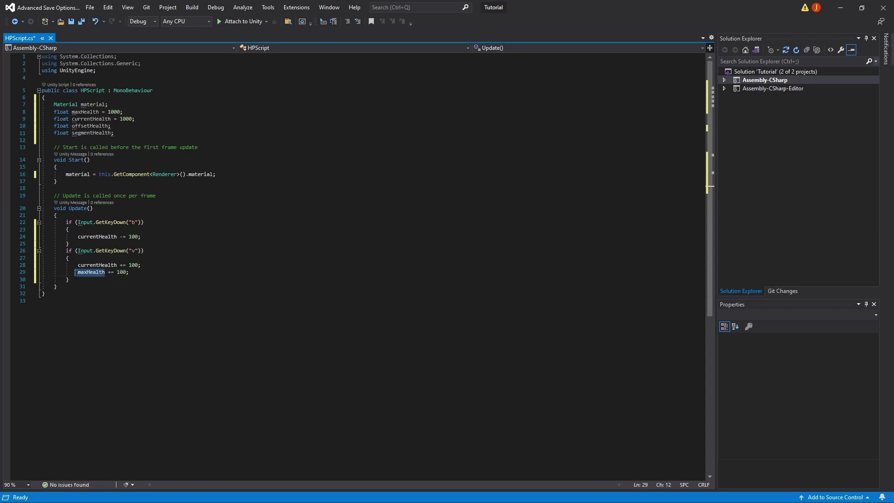
pyautogui.click(78, 272)
pyautogui.doubleClick(78, 272)
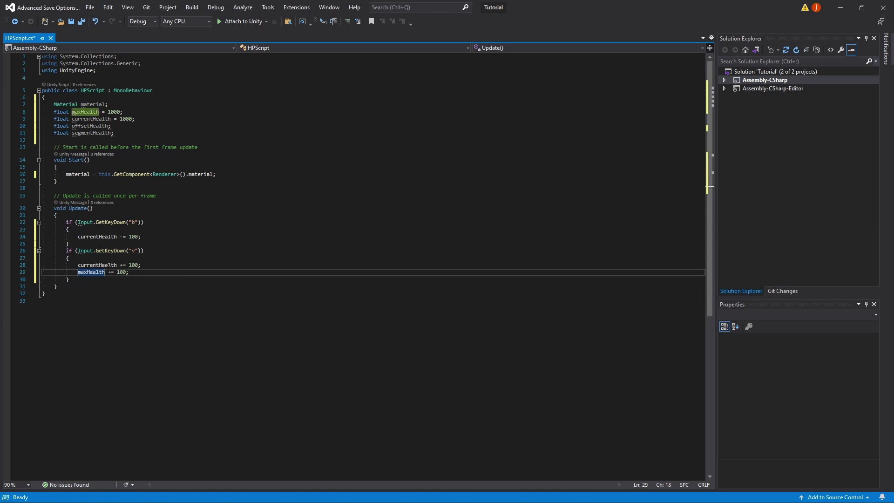
# Below the two key blocks in Update(), leave a blank line and add segmentHealth = maxHealth / 100f;
pyautogui.click(134, 279)
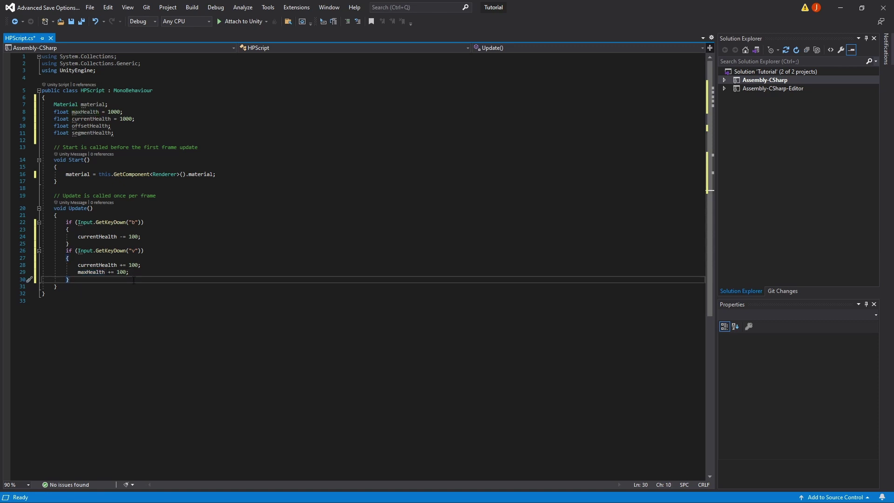
pyautogui.press('Return')
pyautogui.press('Return')
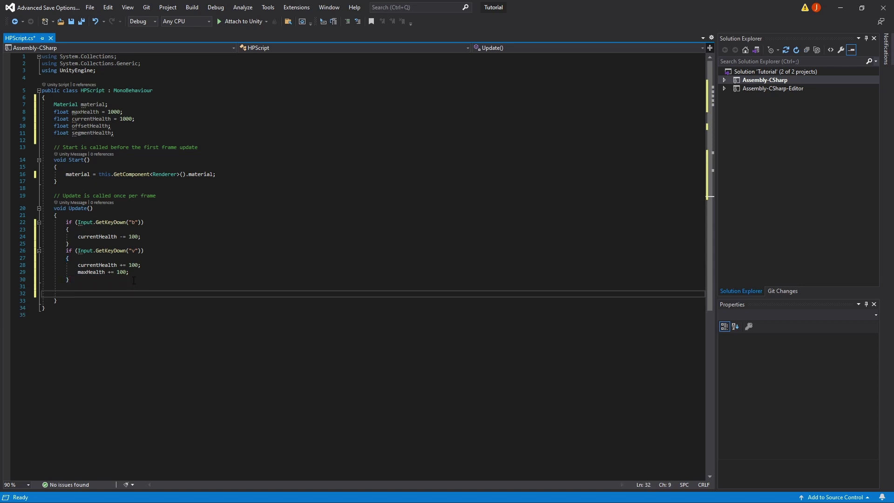
pyautogui.write('se')
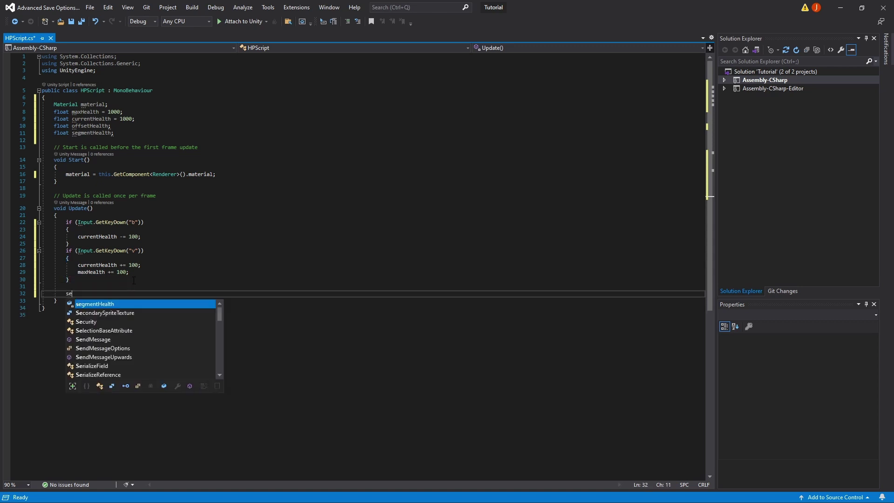
pyautogui.write('gmentHealth ')
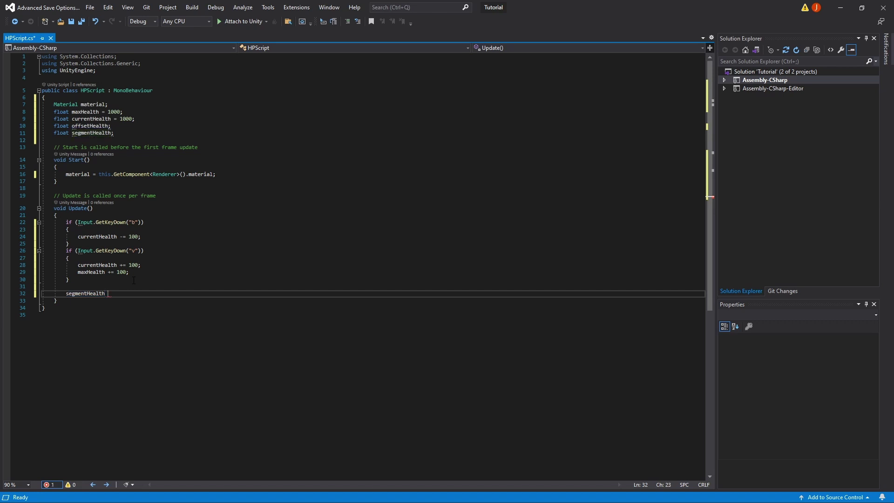
pyautogui.write('= max')
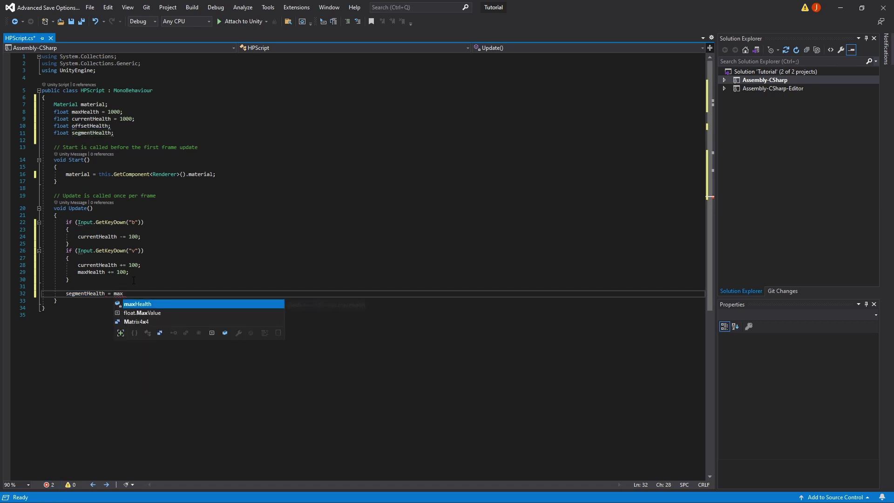
pyautogui.write('Health / 100f;')
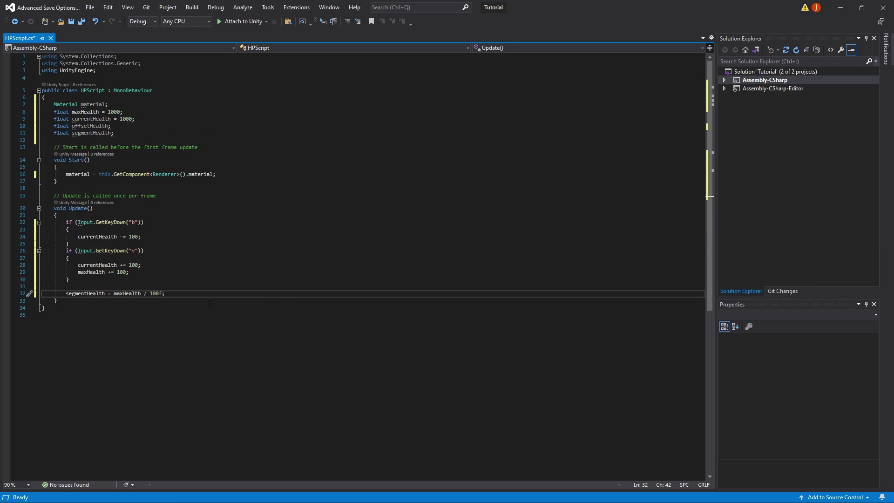
# Start a material.SetFloat( call on a new line below the segmentHealth calculation in Update()
pyautogui.press('Return')
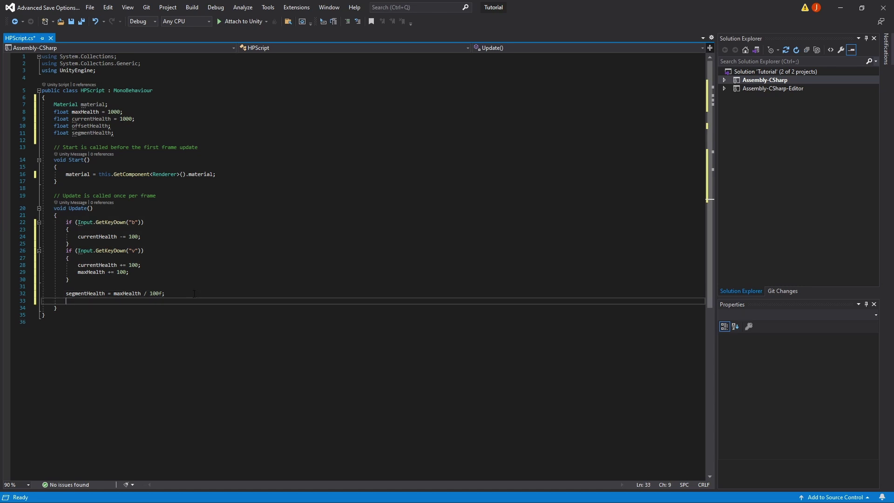
pyautogui.write('material.')
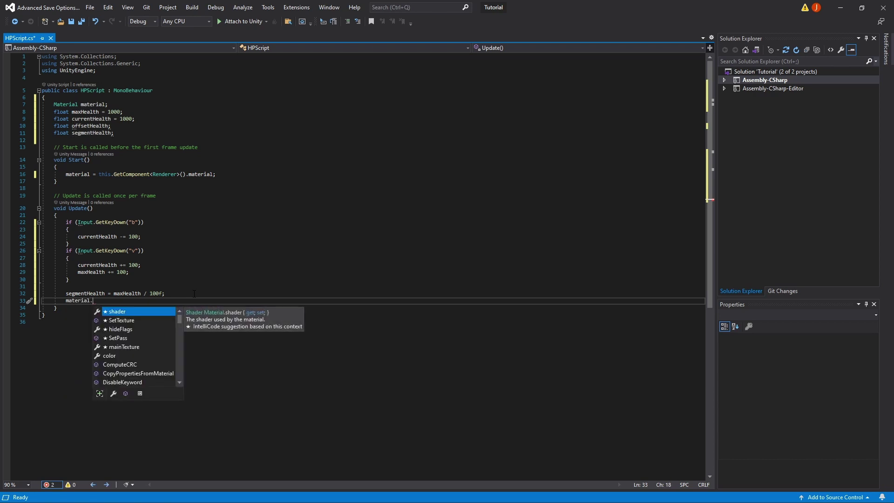
pyautogui.write('set')
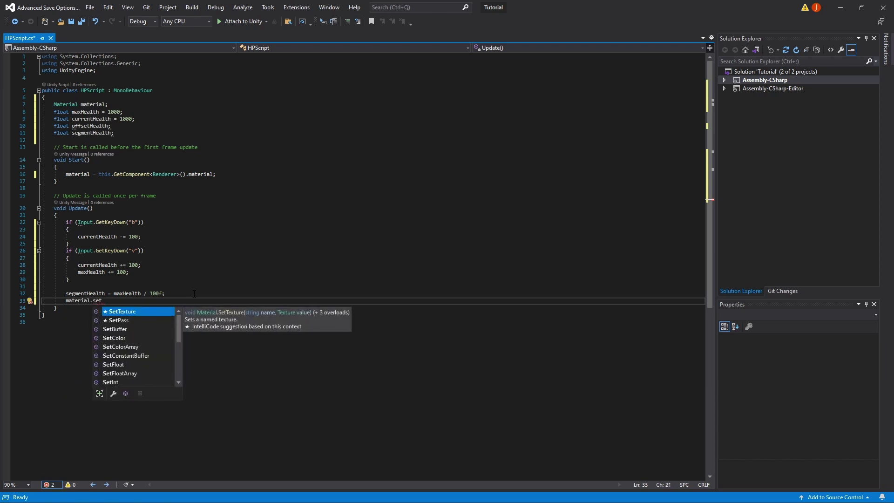
pyautogui.press('Down')
pyautogui.press('Down')
pyautogui.press('Down')
pyautogui.press('Down')
pyautogui.press('Down')
pyautogui.press('Down')
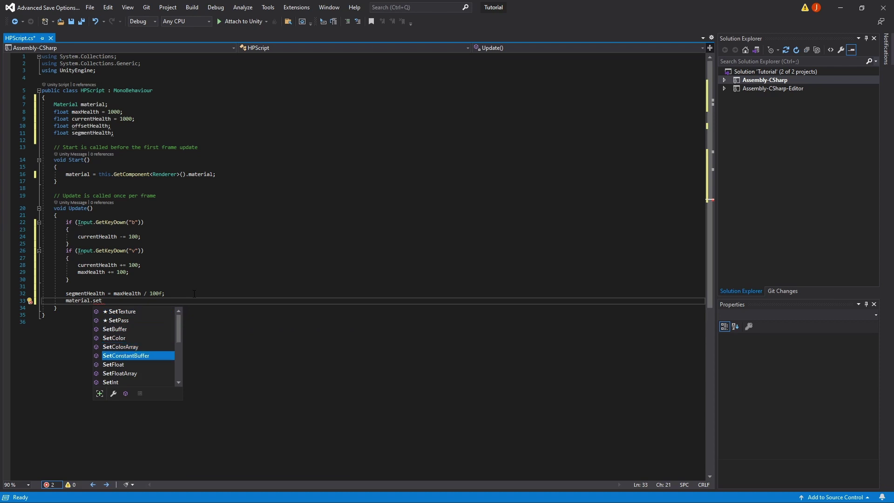
pyautogui.press('Tab')
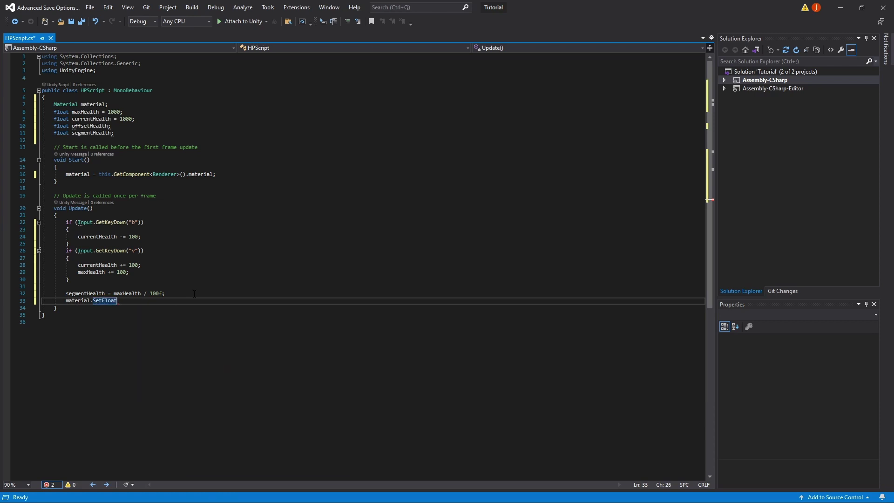
pyautogui.write('(')
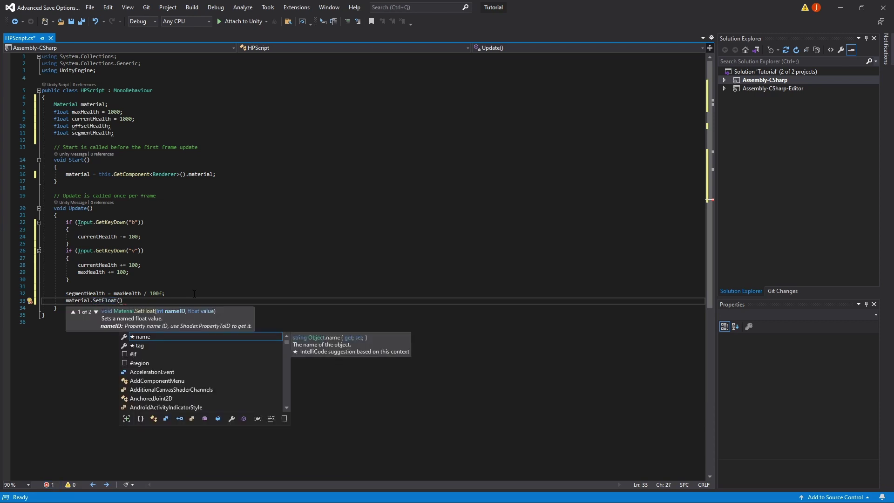
# Enter "_segmentAmount" in double quotes as the property name argument of the SetFloat call
pyautogui.press('Escape')
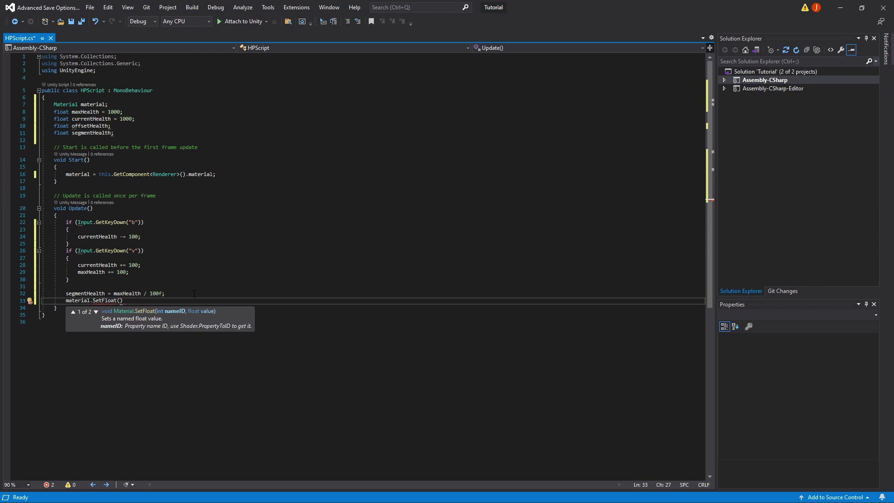
pyautogui.write('_seg')
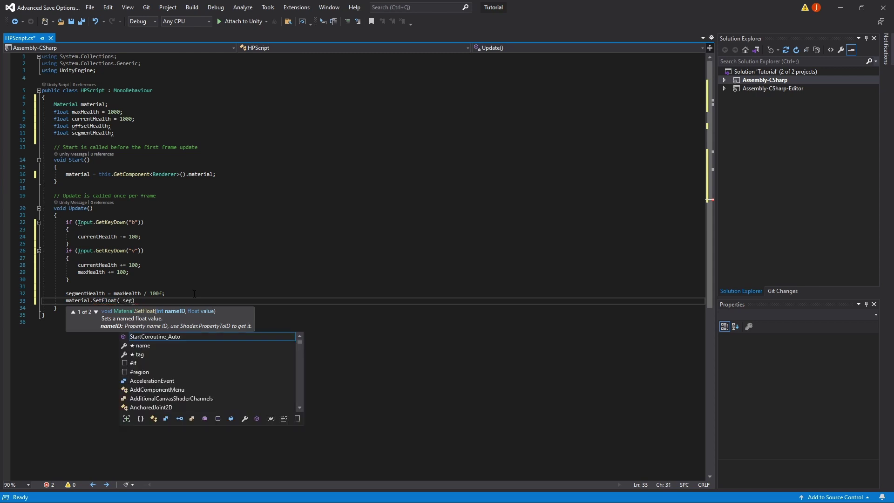
pyautogui.write('mentAmount')
pyautogui.press('Escape')
pyautogui.write('"')
pyautogui.press('Left')
pyautogui.press('Left')
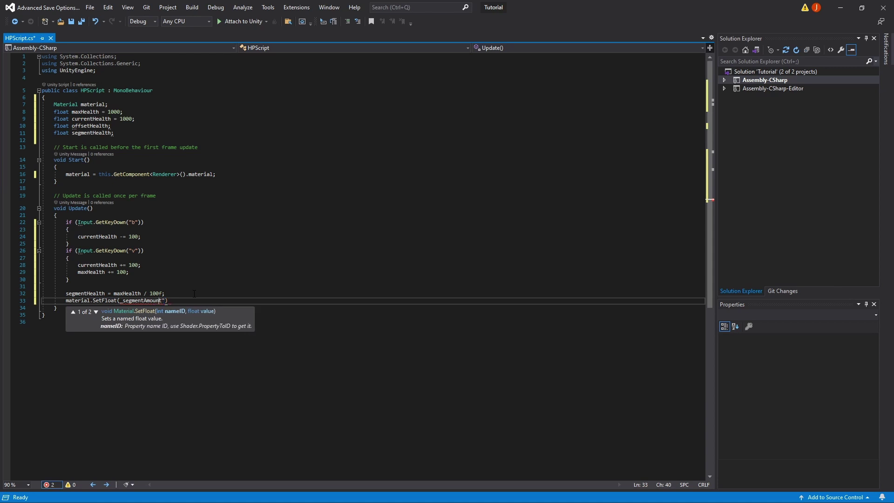
pyautogui.press('Left')
pyautogui.press('Left')
pyautogui.press('Left')
pyautogui.write('"')
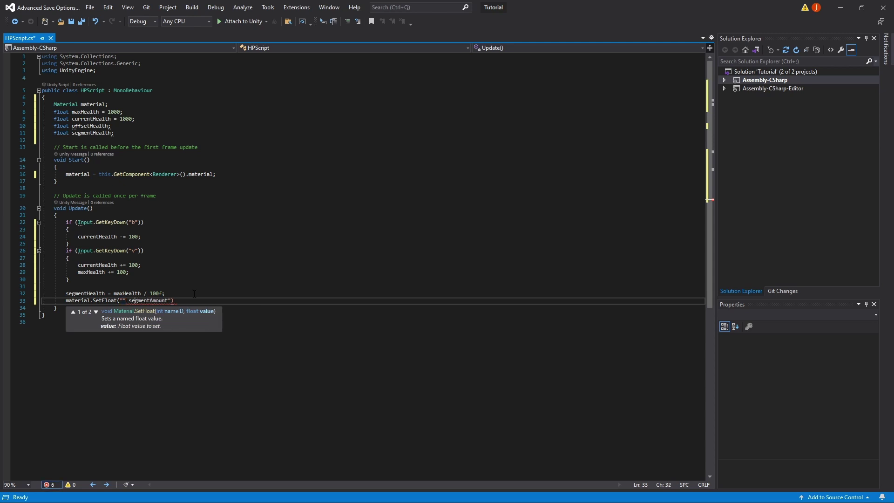
pyautogui.press('Left')
pyautogui.press('Left')
pyautogui.press('Left')
pyautogui.press('BackSpace')
pyautogui.press('End')
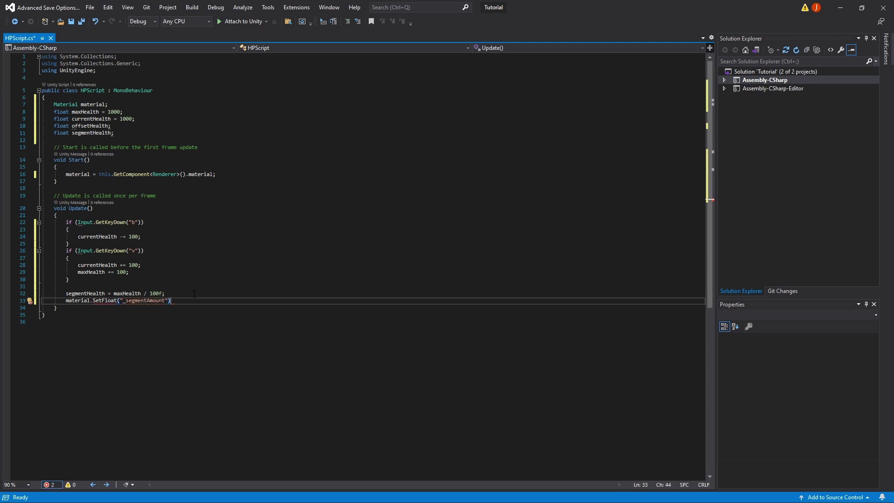
# Pass segmentHealth as the SetFloat value, end the statement with a semicolon, and save HPScript.cs
pyautogui.press('Left')
pyautogui.write(', se')
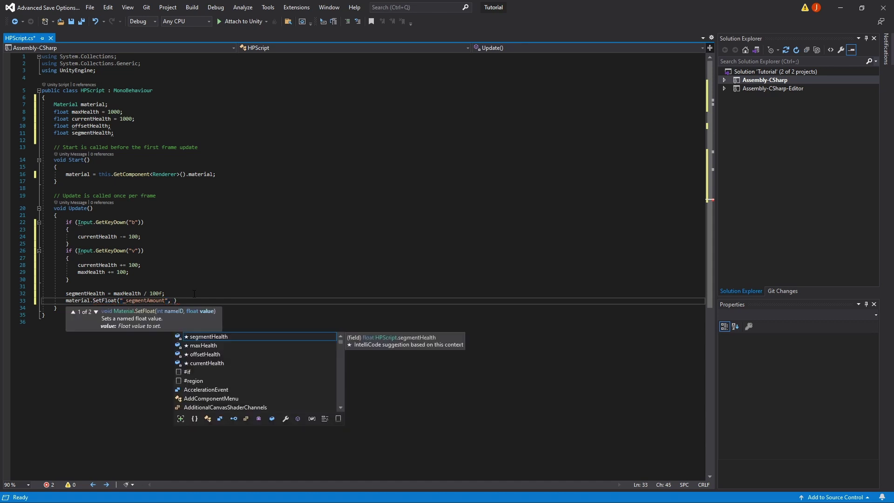
pyautogui.write('g')
pyautogui.press('Tab')
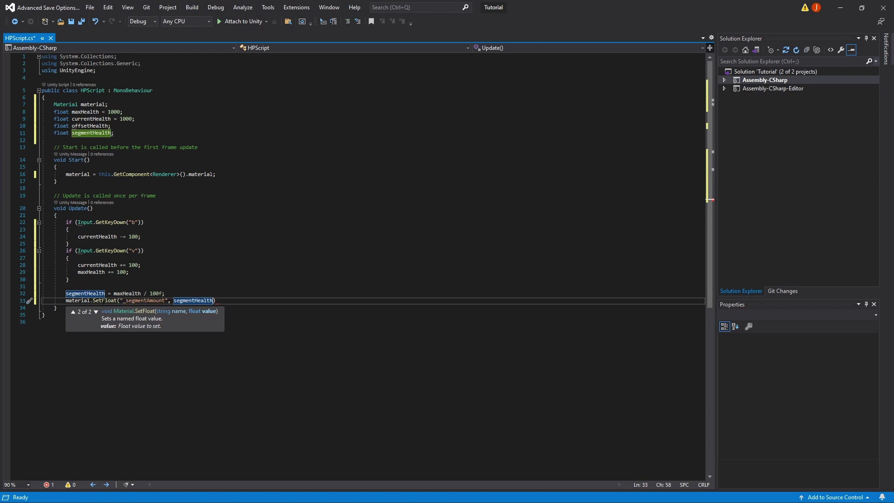
pyautogui.click(227, 301)
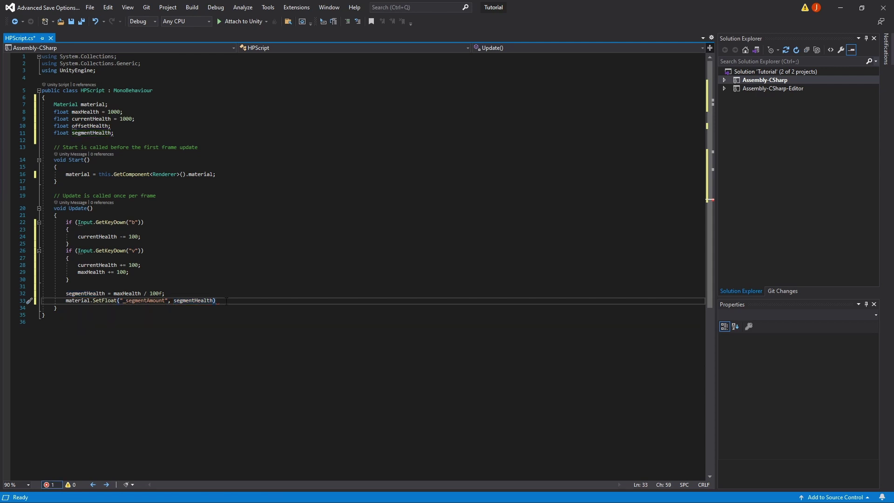
pyautogui.write(';')
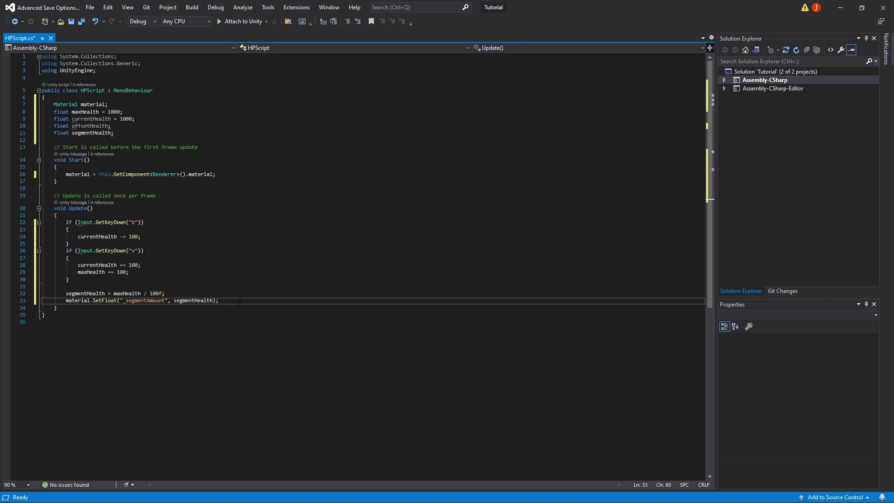
pyautogui.hotkey('ctrl', 's')
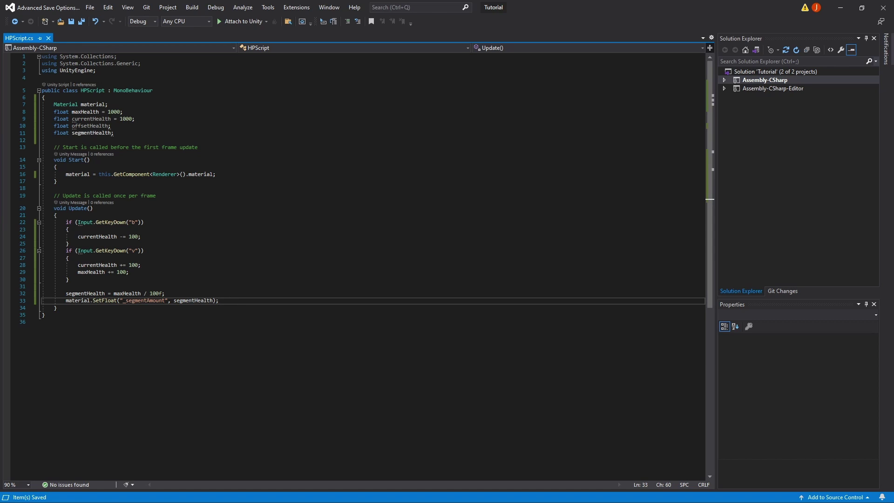
# Switch to Unity, run the scene with the plane selected, and examine segmentAmount in its expanded material instance
pyautogui.hotkey('alt', 'Tab')
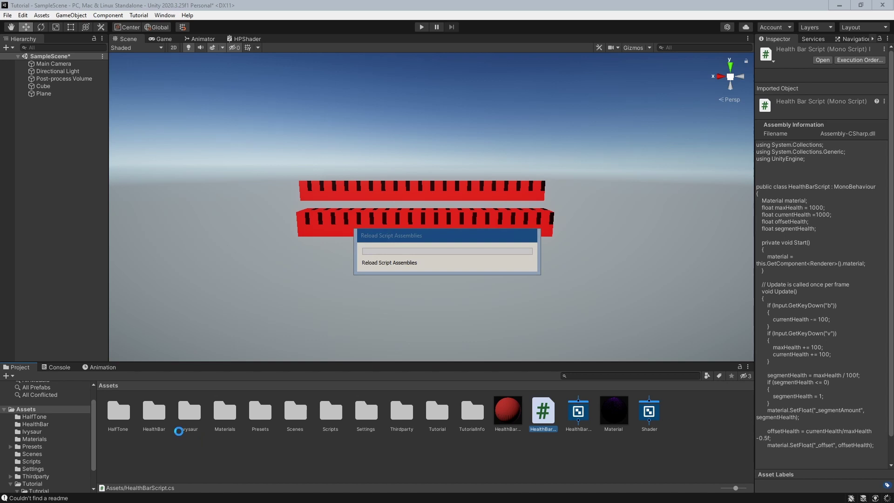
pyautogui.click(443, 195)
pyautogui.moveTo(599, 172); pyautogui.dragTo(571, 171, button='middle')
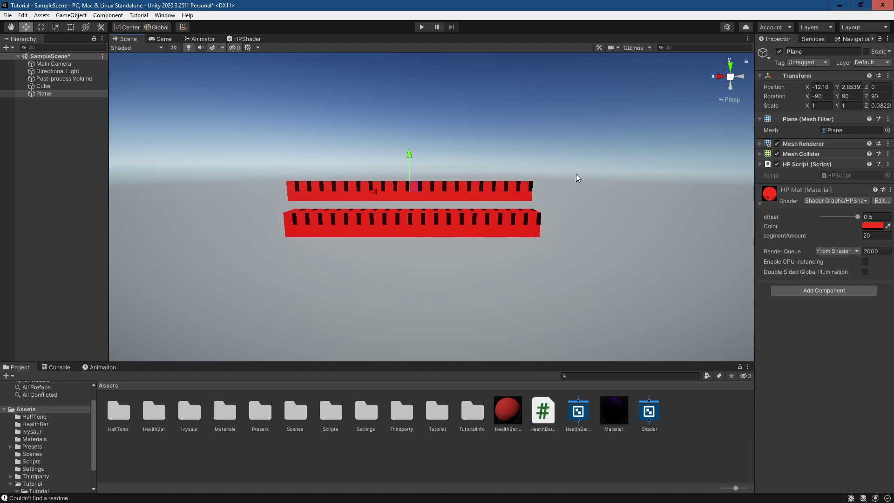
pyautogui.click(422, 27)
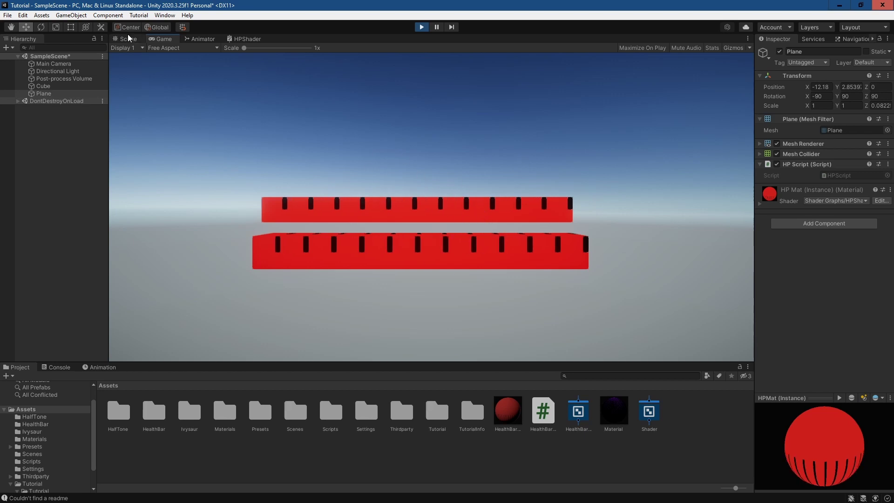
pyautogui.click(45, 94)
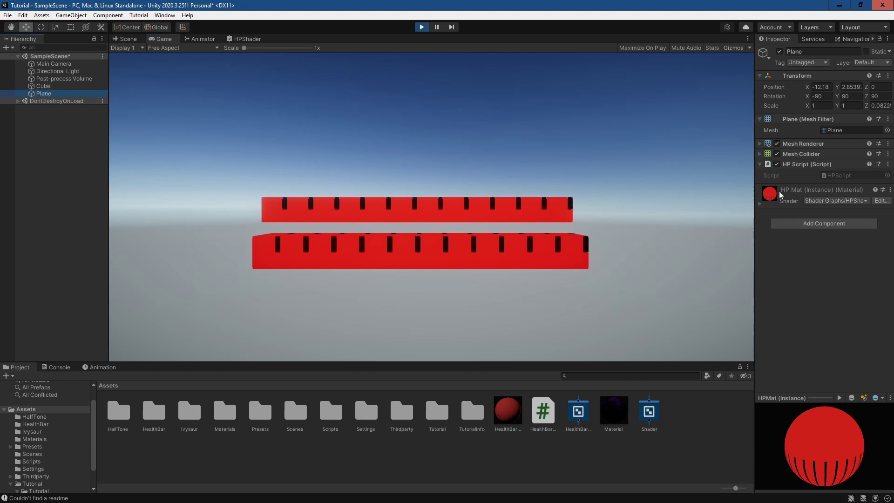
pyautogui.click(759, 204)
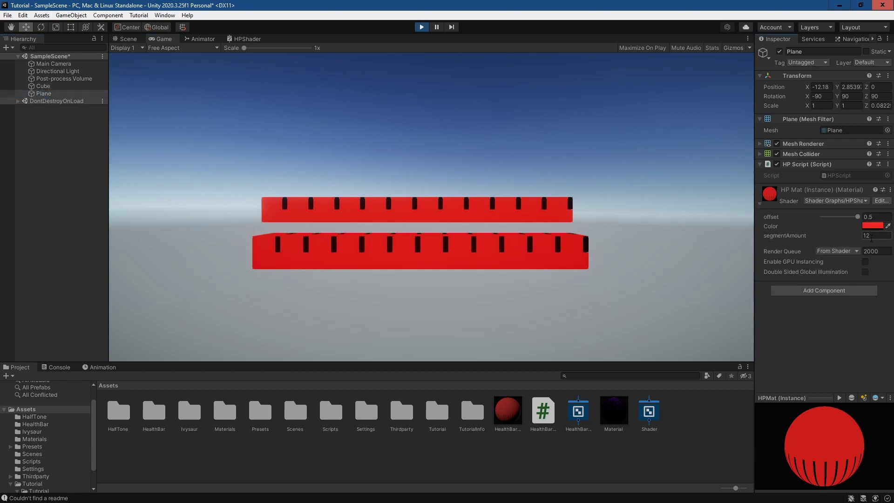
pyautogui.moveTo(872, 237); pyautogui.dragTo(878, 237)
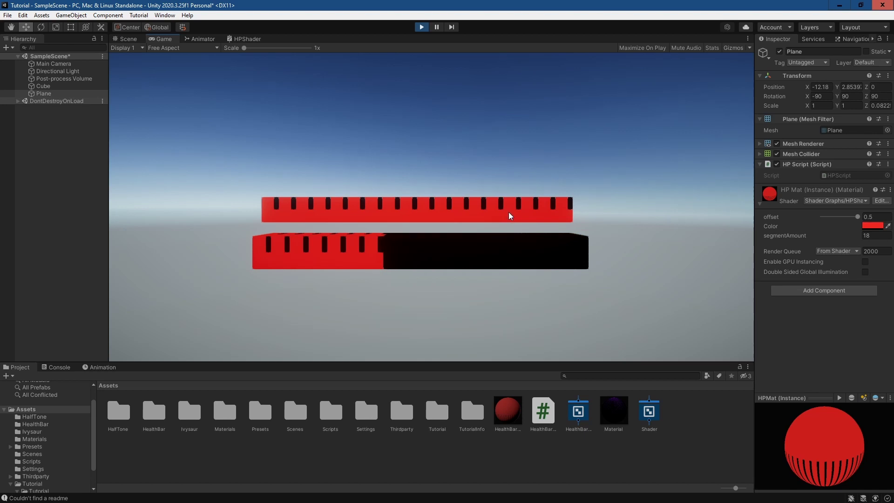
# Compare the scripts and material instances on the Cube and Plane, and exit Play mode
pyautogui.click(51, 86)
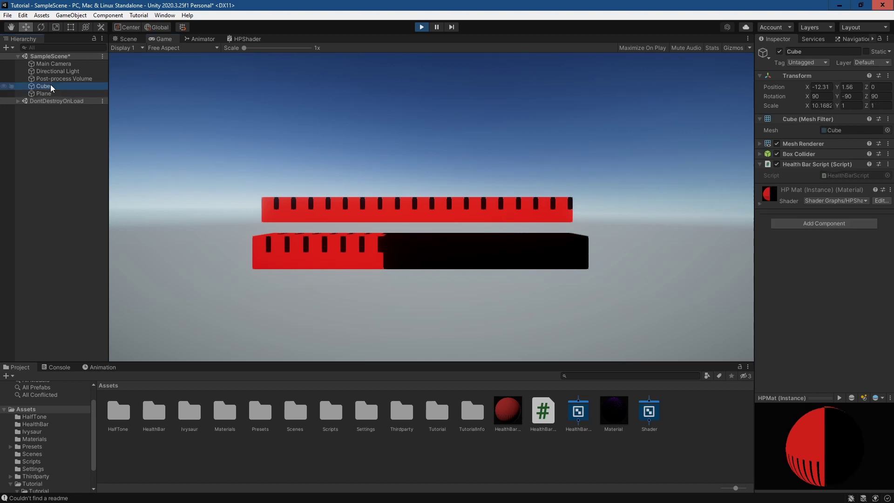
pyautogui.click(52, 93)
pyautogui.click(54, 87)
pyautogui.click(60, 93)
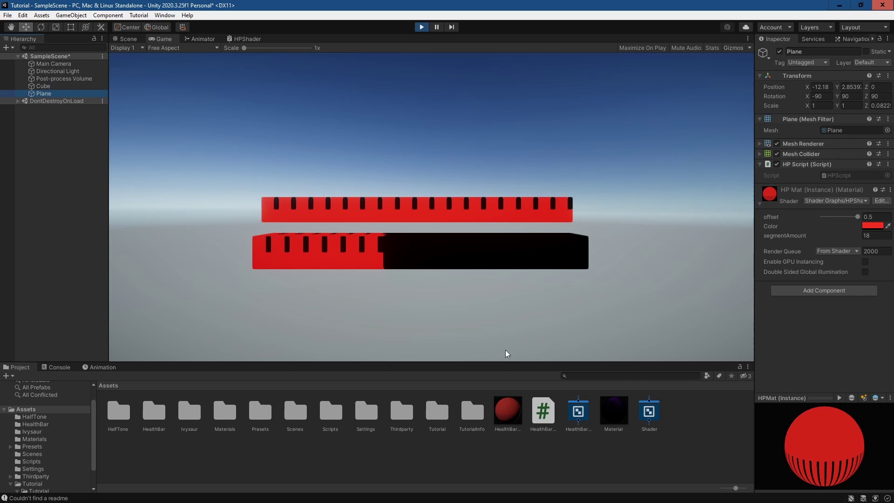
pyautogui.click(422, 27)
# Remove the Health Bar Script component from the Cube
pyautogui.click(66, 87)
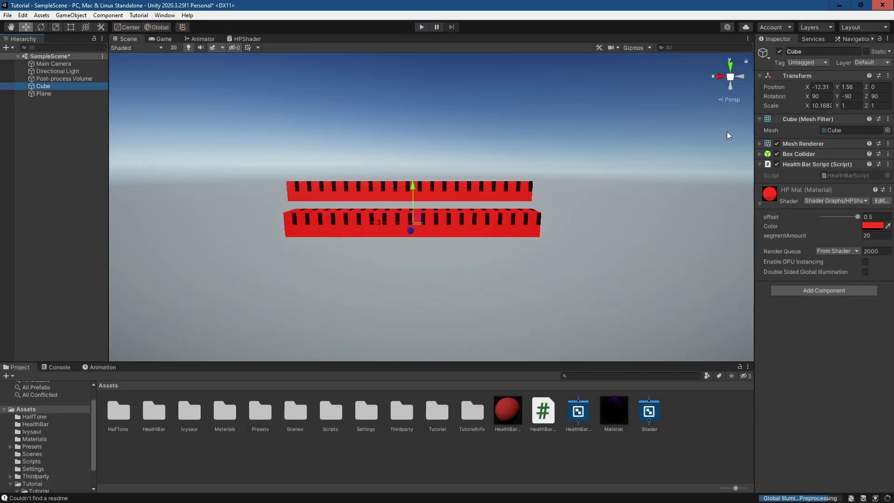
pyautogui.click(888, 164)
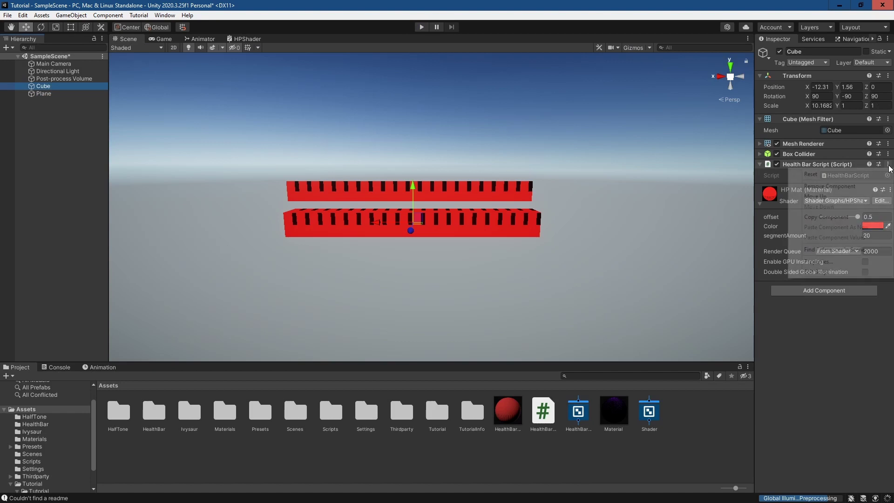
pyautogui.click(843, 188)
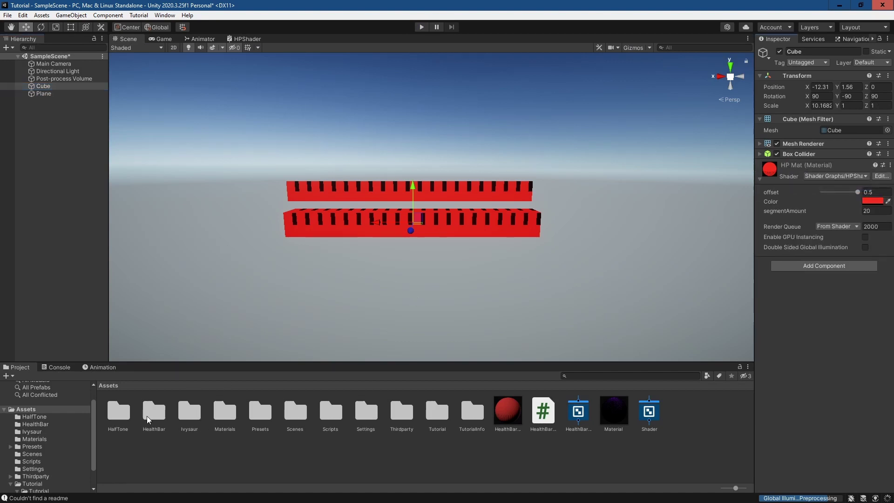
# Attach HPScript from the HealthBar assets folder to the Cube in the scene
pyautogui.doubleClick(154, 412)
pyautogui.click(156, 414)
pyautogui.moveTo(156, 414); pyautogui.dragTo(415, 227)
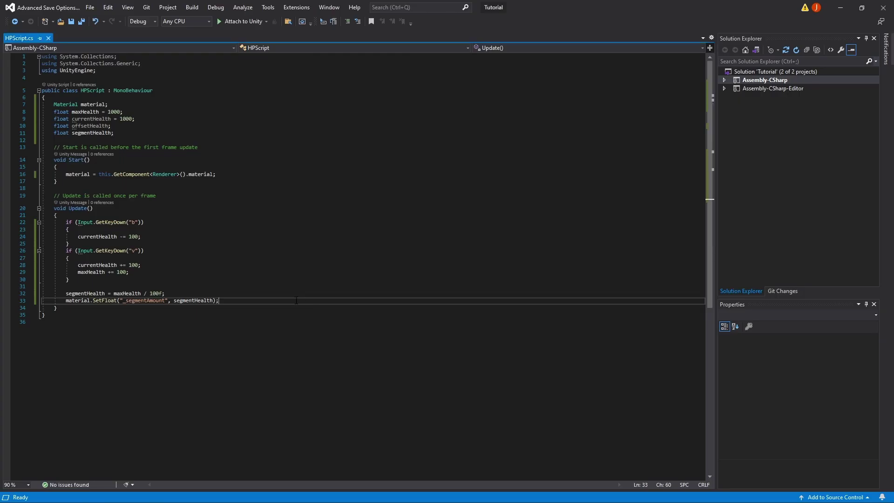
# Below the SetFloat line in Update(), leave a blank line and add offsetHealth = currentHealth / maxHealth - 0.5f;
pyautogui.press('Return')
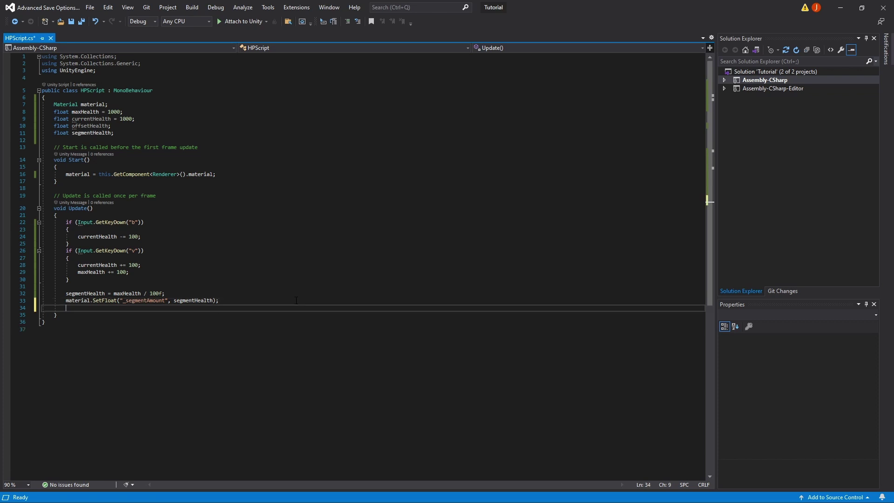
pyautogui.press('Return')
pyautogui.write('off')
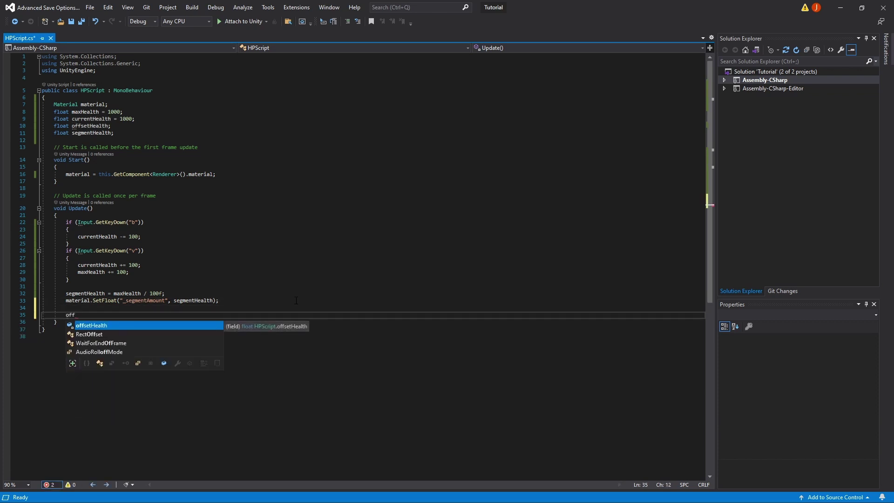
pyautogui.press('Tab')
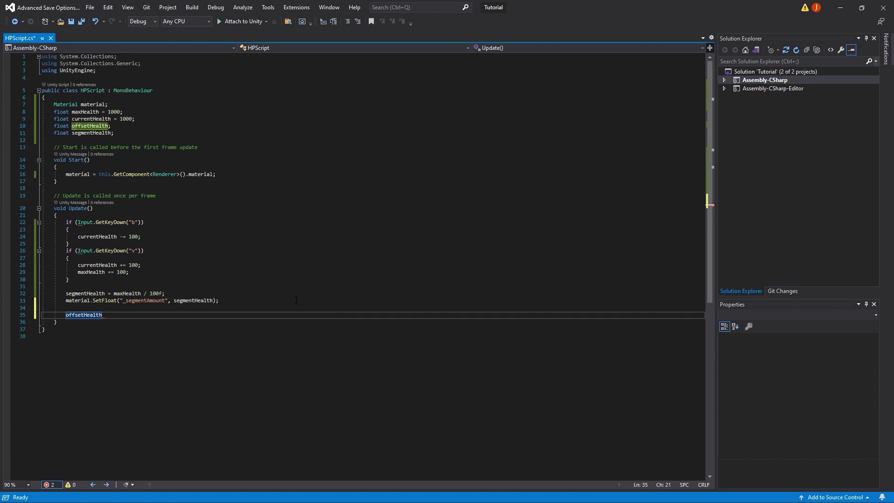
pyautogui.write('= c')
pyautogui.press('Tab')
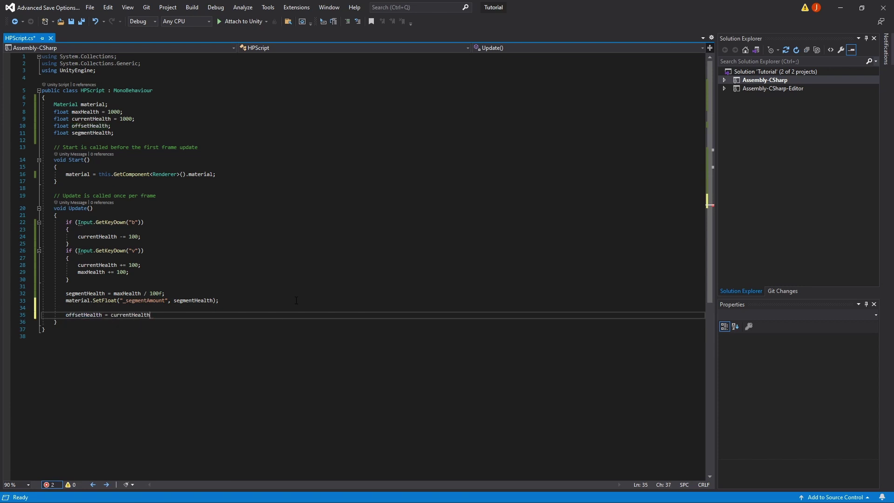
pyautogui.write('/maxHealth')
pyautogui.write('- 0.5f;')
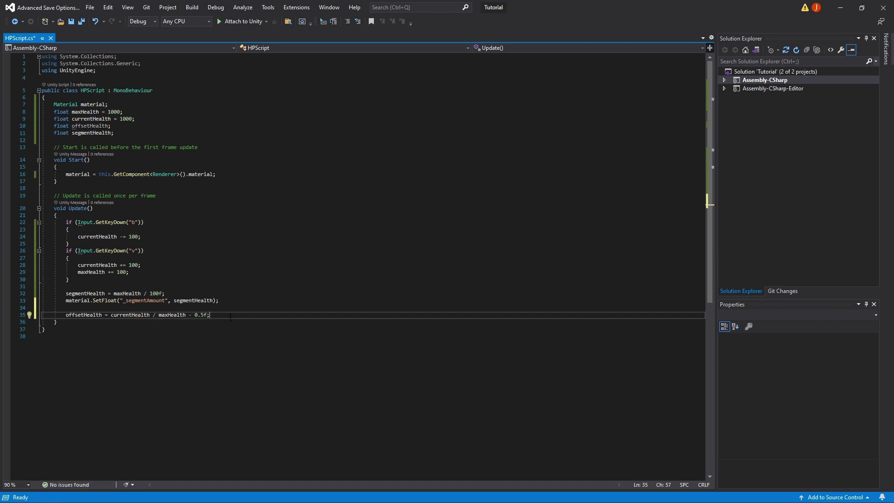
# Below the offsetHealth calculation in Update(), add material.SetFloat("_offset", offsetHealth); and save HPScript
pyautogui.press('Return')
pyautogui.write('material')
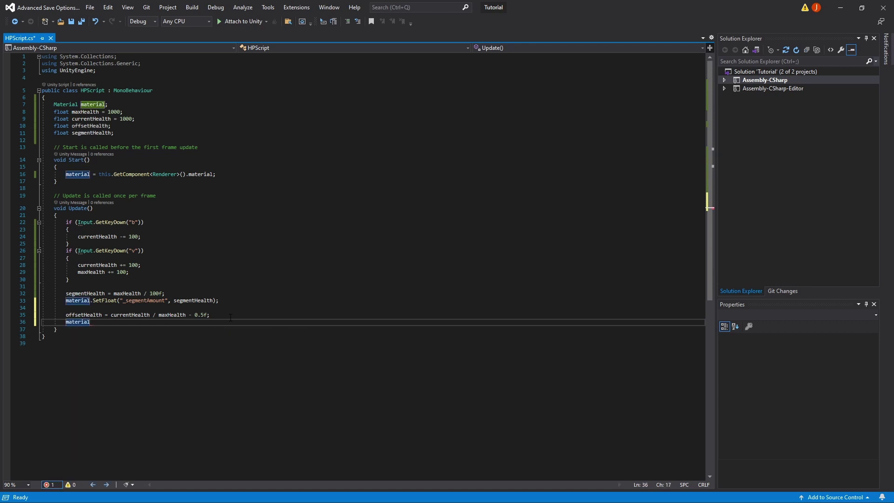
pyautogui.write('.SetFloat')
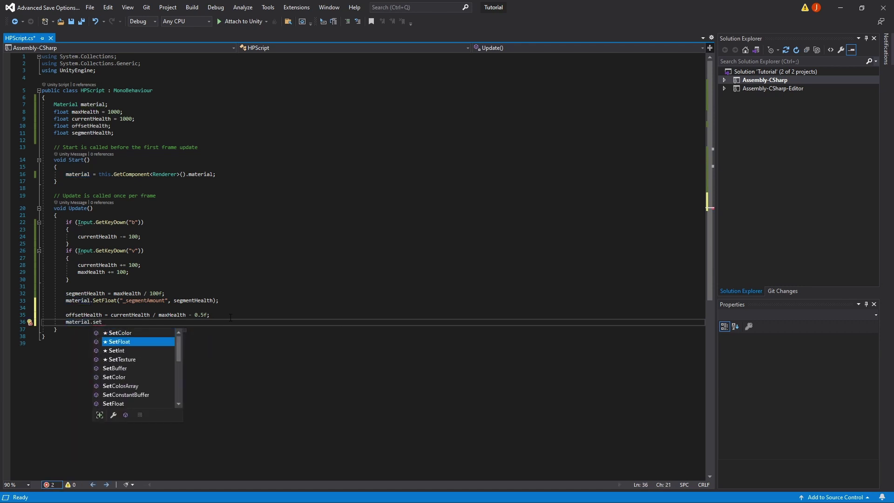
pyautogui.write('("')
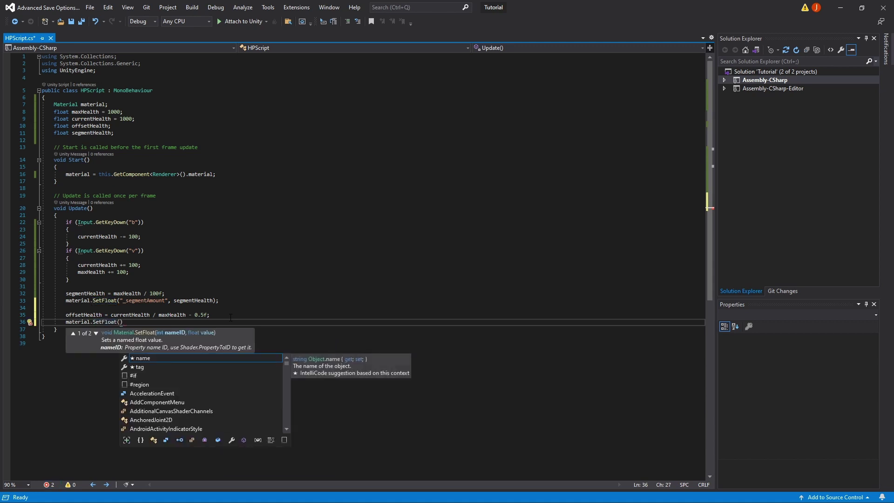
pyautogui.write('_offset')
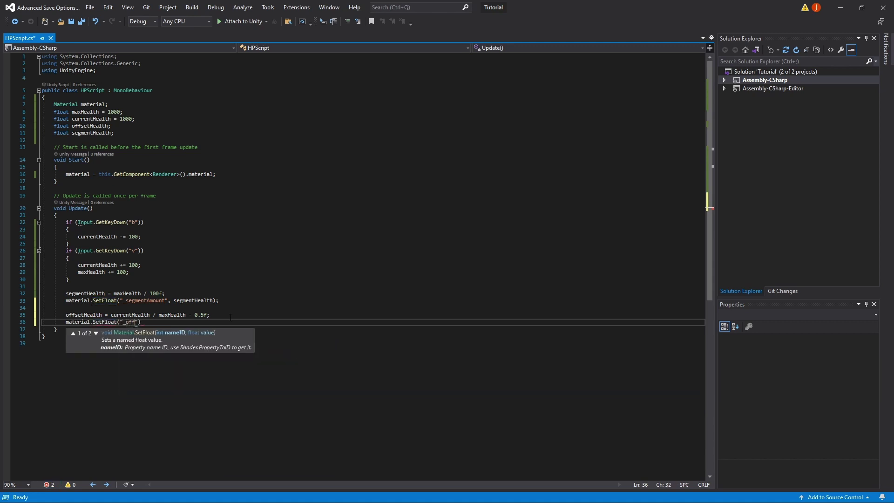
pyautogui.write('", ')
pyautogui.write('offsetHealth)')
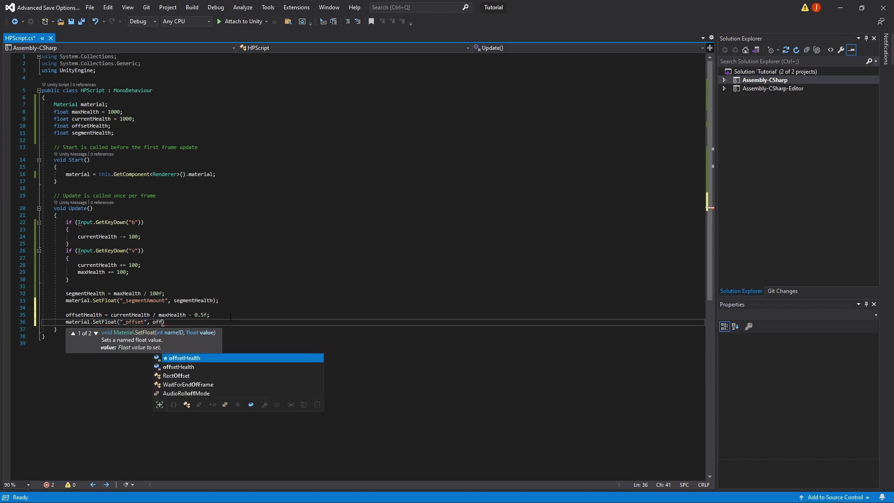
pyautogui.write(';')
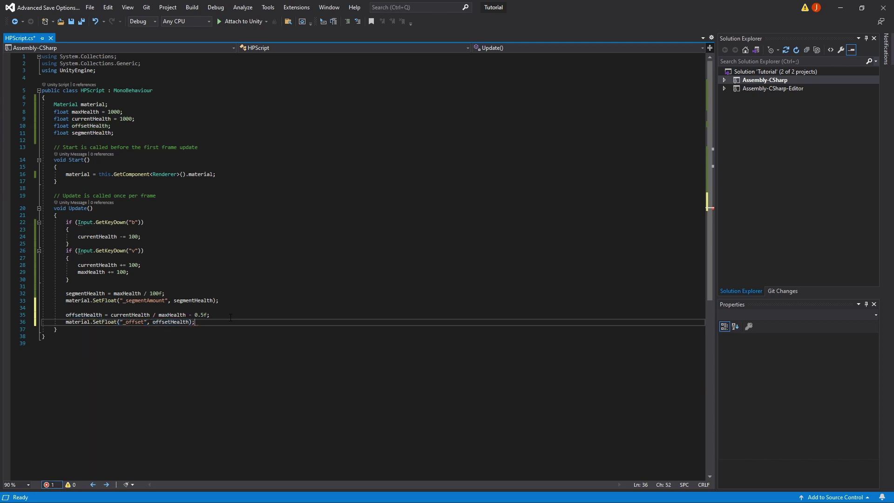
pyautogui.hotkey('ctrl', 's')
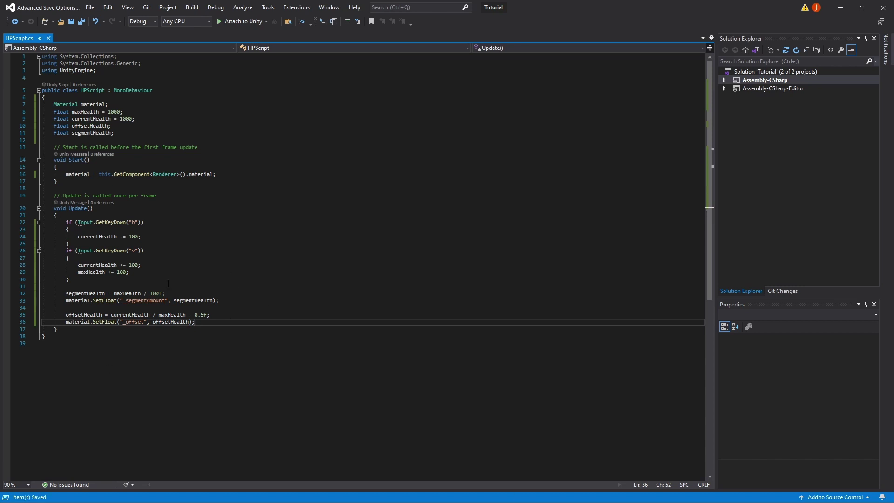
# Switch to Unity and enter Play mode to test the updated HPScript on the Cube's health bar
pyautogui.hotkey('alt', 'Tab')
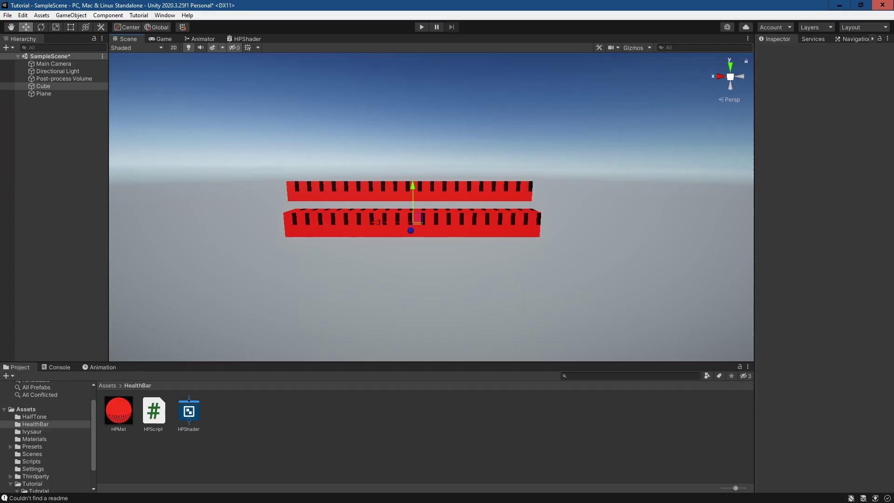
pyautogui.click(426, 26)
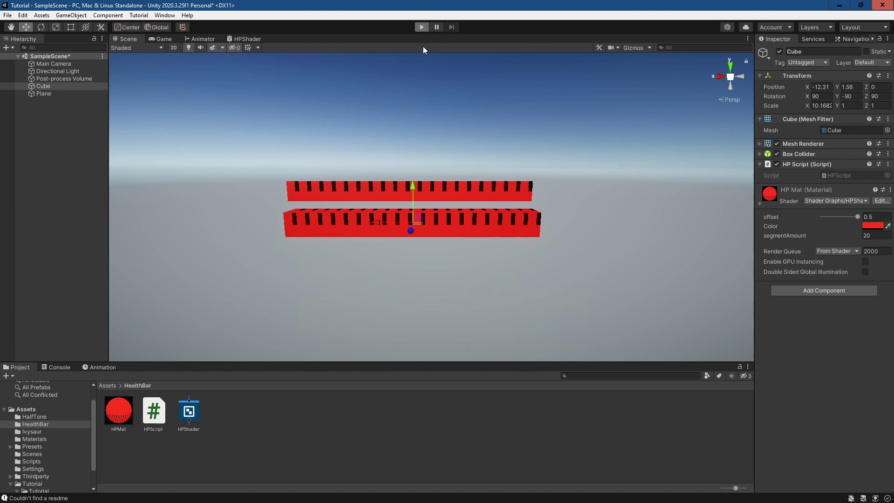